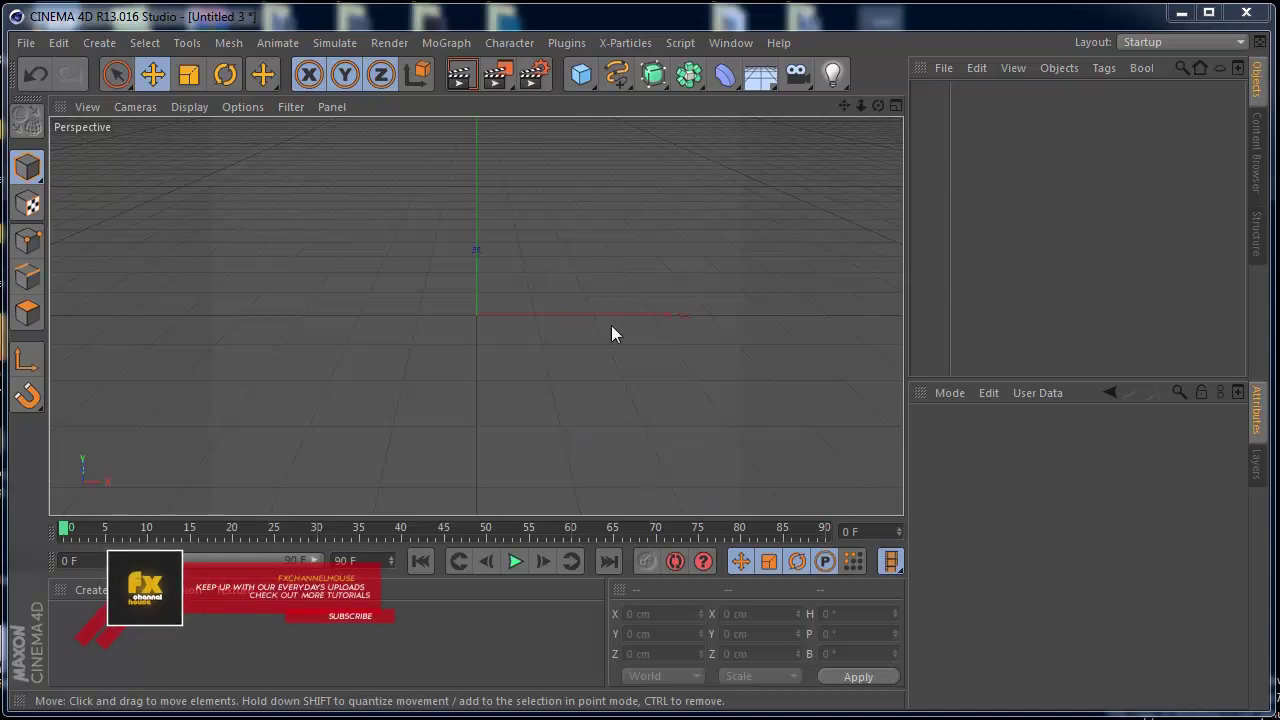
Add a plane primitive as the floor and duplicate it in place
left_click(581, 73)
left_click(737, 136)
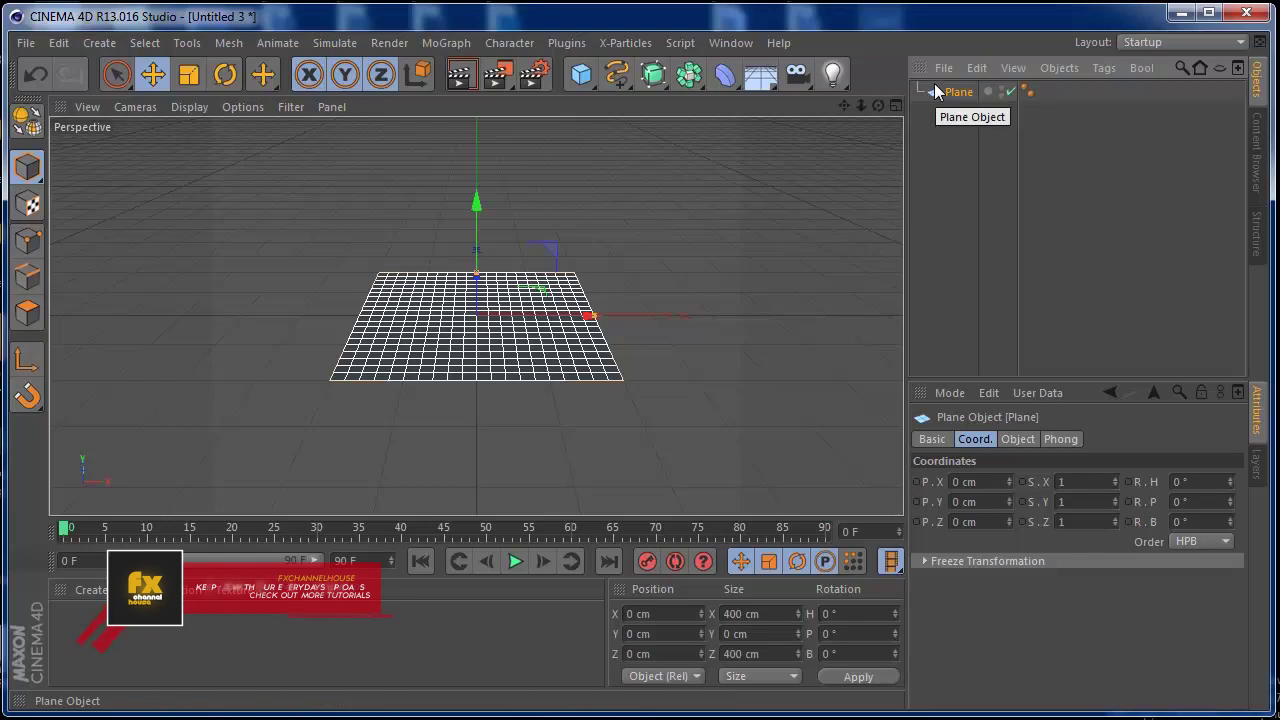
key("ctrl+c")
key("ctrl+v")
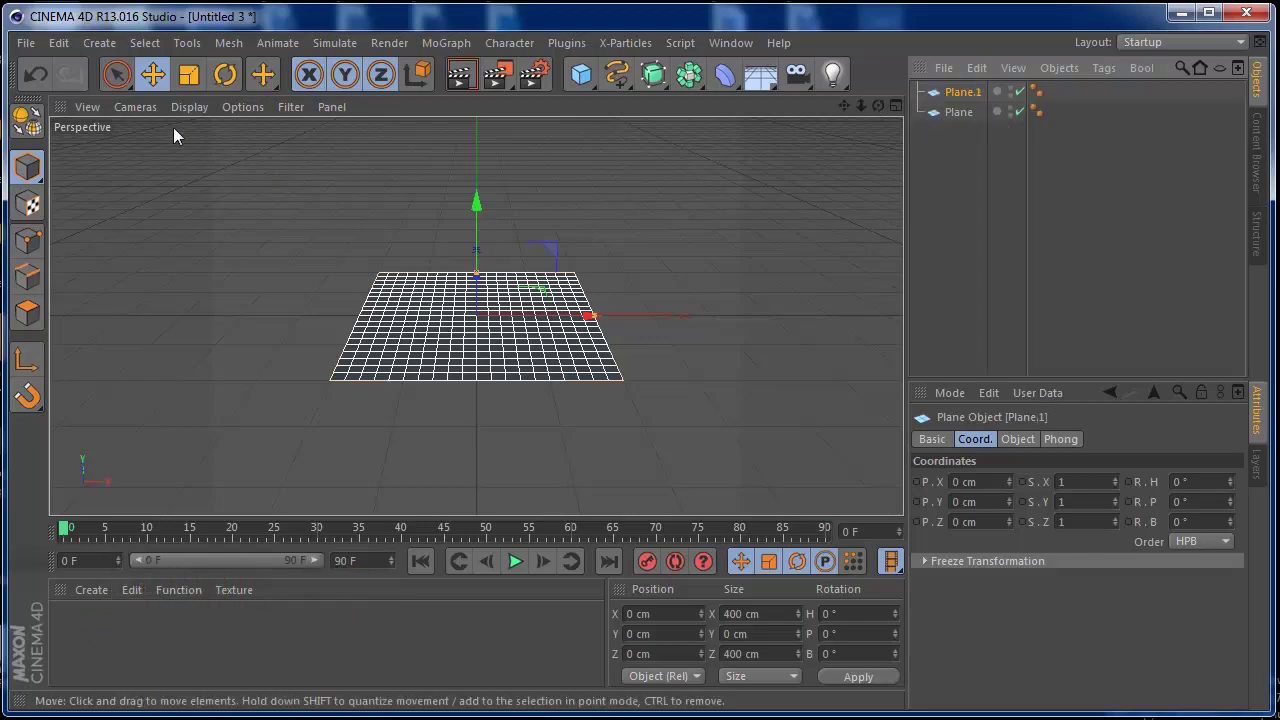
Bank the duplicate plane to about -65° and move it to about X 187 cm, Y 77 cm as a leaning backdrop
key("r")
left_click_drag(438, 263, 377, 328)
left_click(152, 73)
left_click_drag(375, 272, 443, 297)
left_click_drag(599, 272, 639, 200)
mouse_move(877, 104)
left_mouse_down()
mouse_move(1122, 75)
mouse_move(872, 80)
mouse_move(1165, 102)
mouse_move(935, 95)
mouse_move(880, 110)
left_mouse_up()
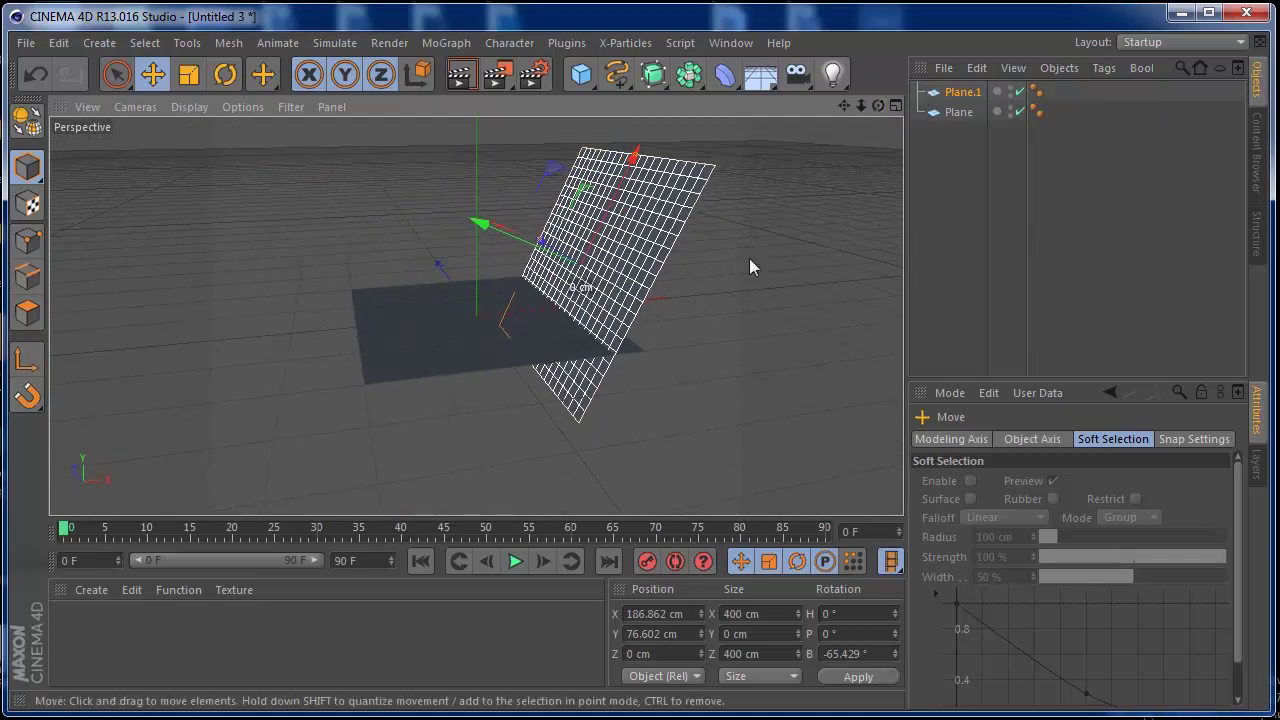
left_click_drag(877, 105, 851, 201)
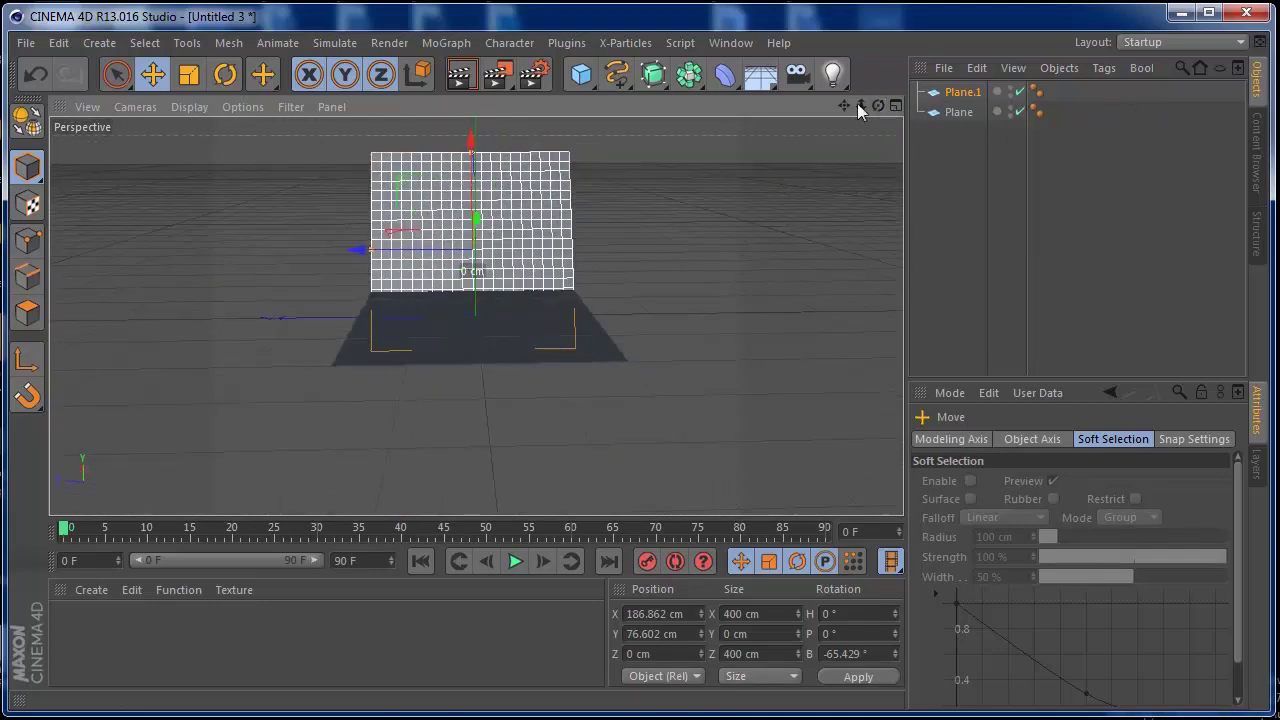
left_click_drag(878, 113, 846, 148)
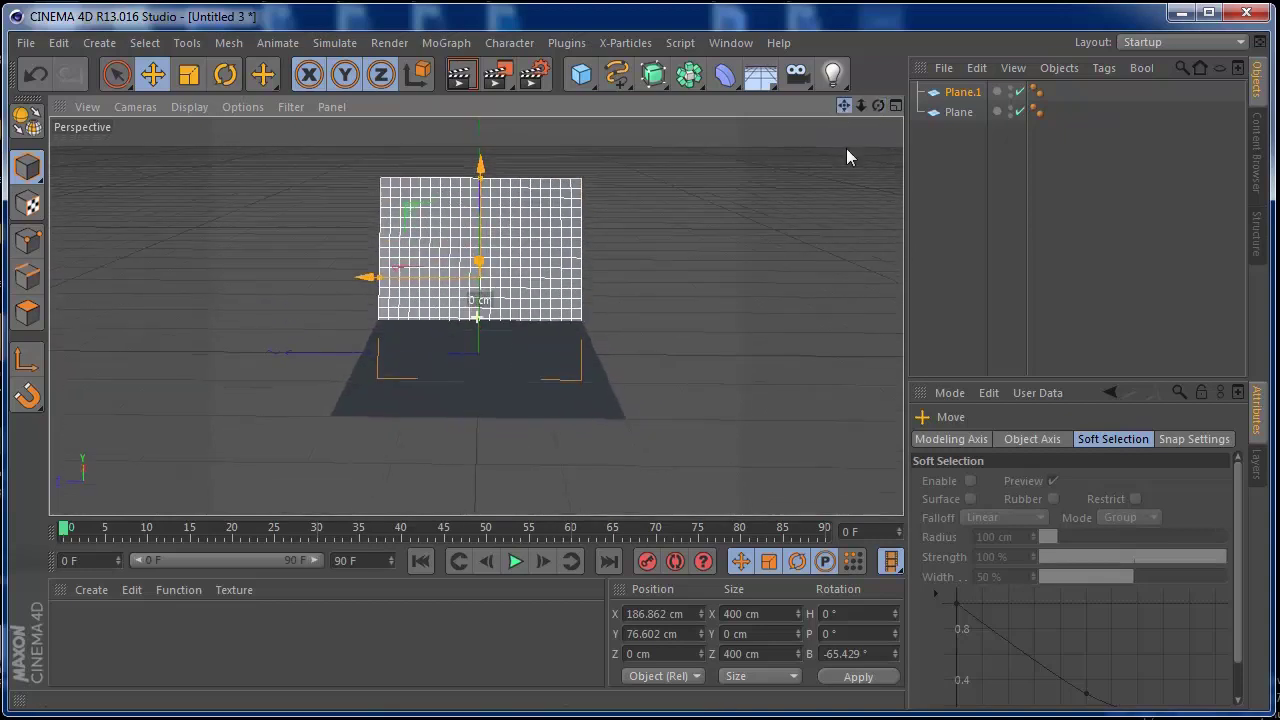
Add an infinite light, raise it to about 257 cm and pitch it to about -129°
left_click(836, 76)
left_click(1010, 165)
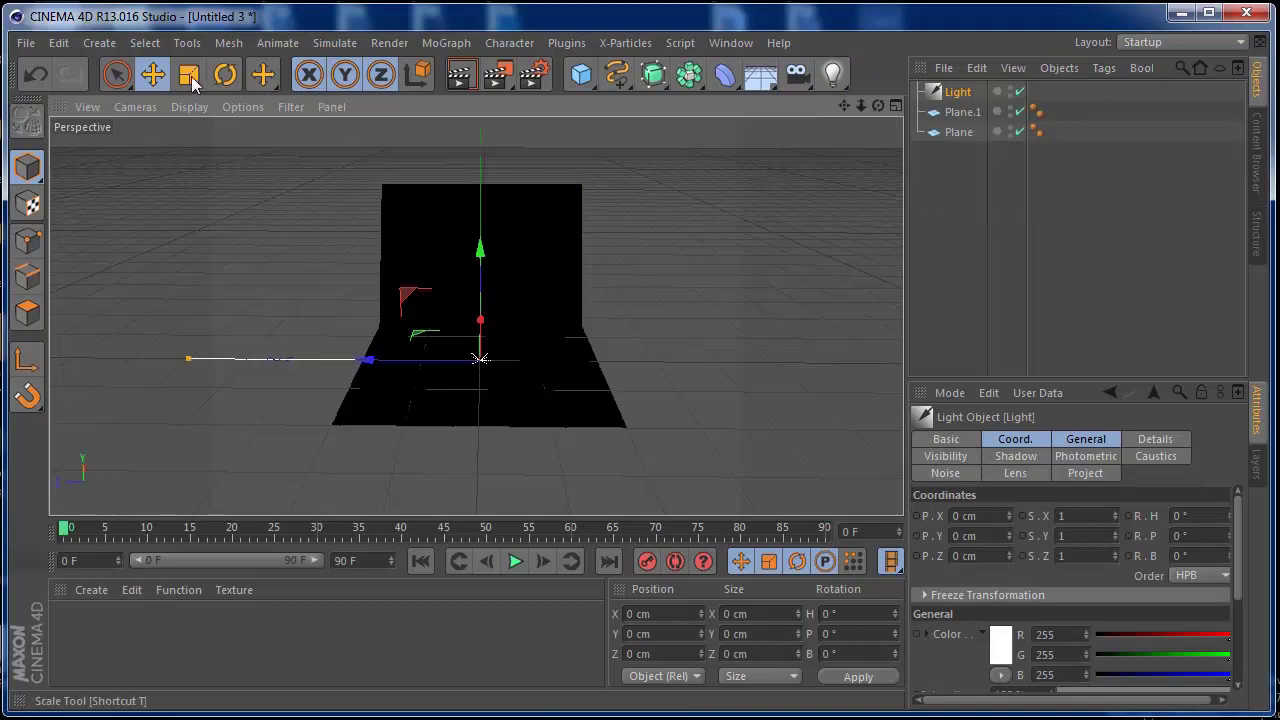
left_click(153, 75)
left_click_drag(482, 249, 483, 89)
key("r")
left_click_drag(420, 196, 500, 302)
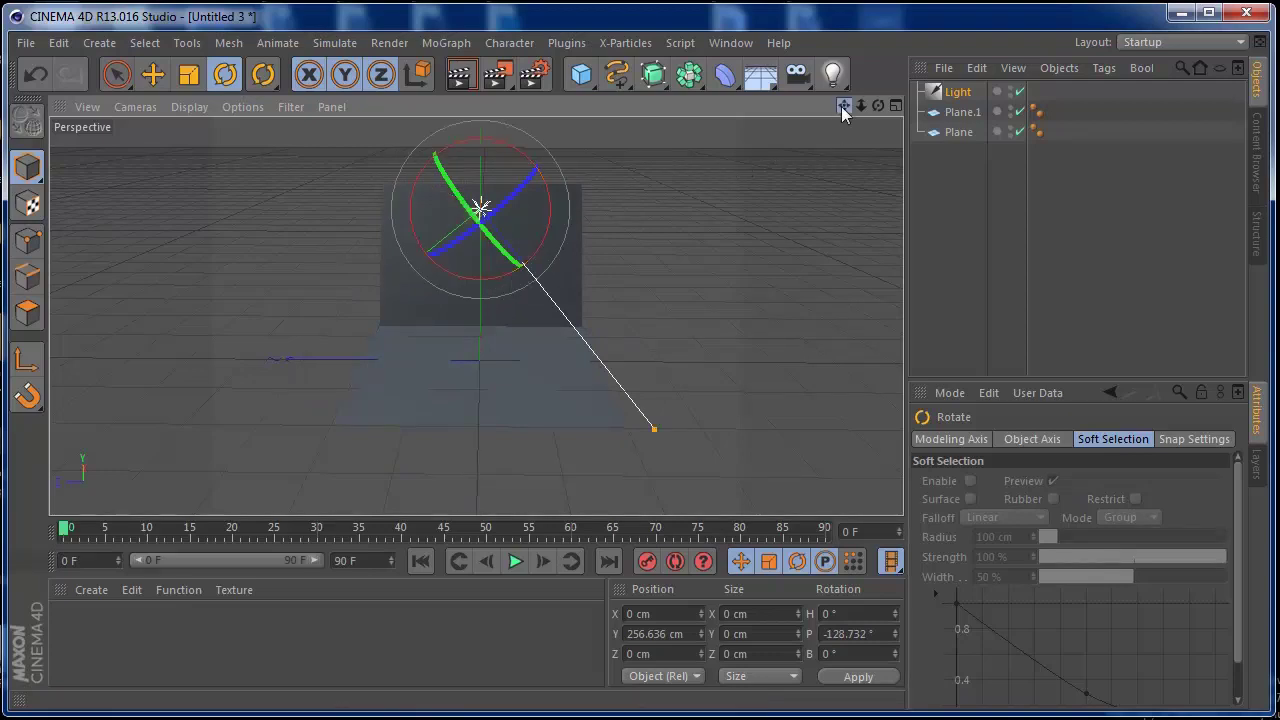
Add an area light and raise it to about 166 cm above the floor plane
left_click_drag(843, 106, 837, 134)
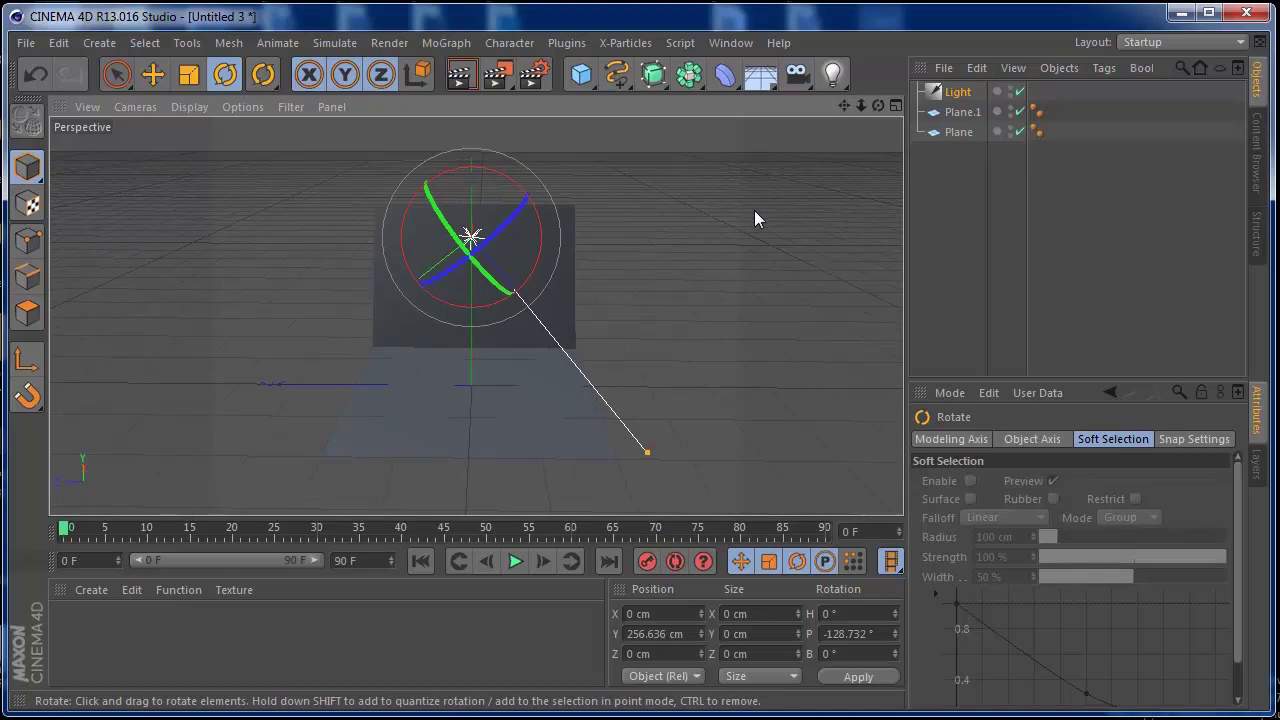
mouse_move(845, 106)
left_mouse_down()
mouse_move(837, 123)
mouse_move(793, 124)
mouse_move(721, 107)
mouse_move(864, 102)
left_mouse_up()
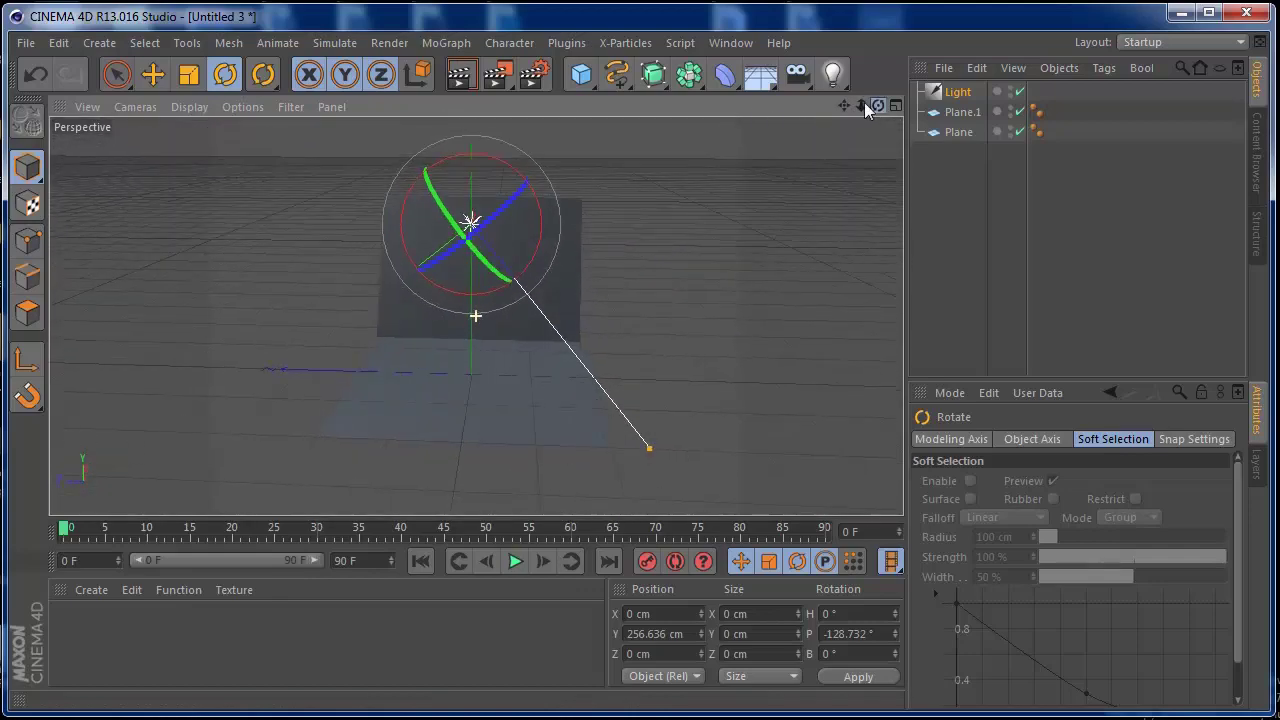
left_click_drag(833, 74, 993, 127)
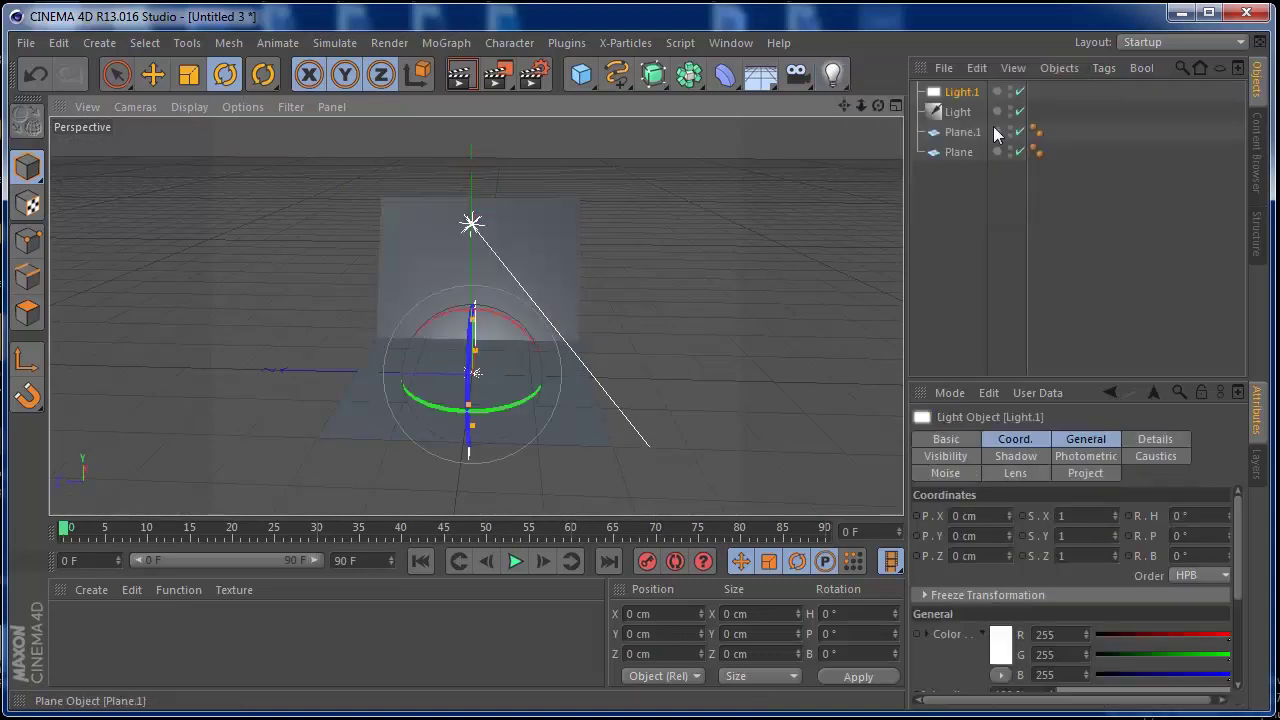
key("e")
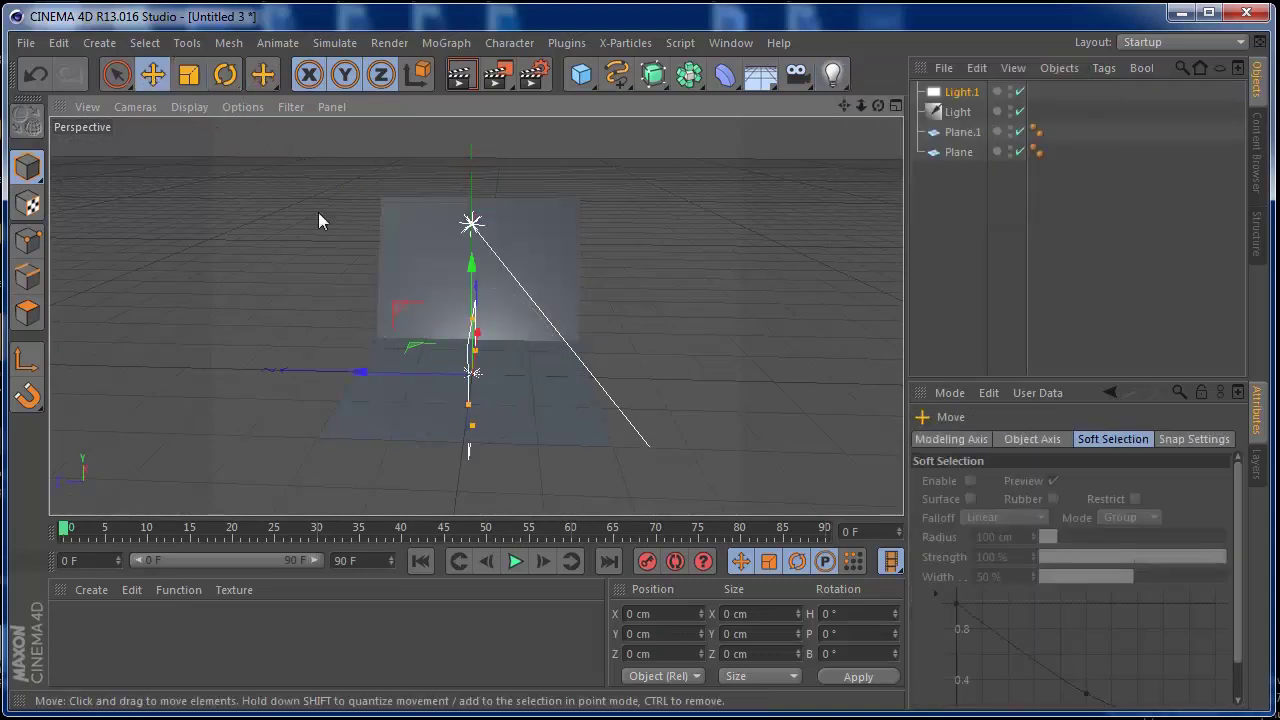
left_click_drag(472, 272, 472, 180)
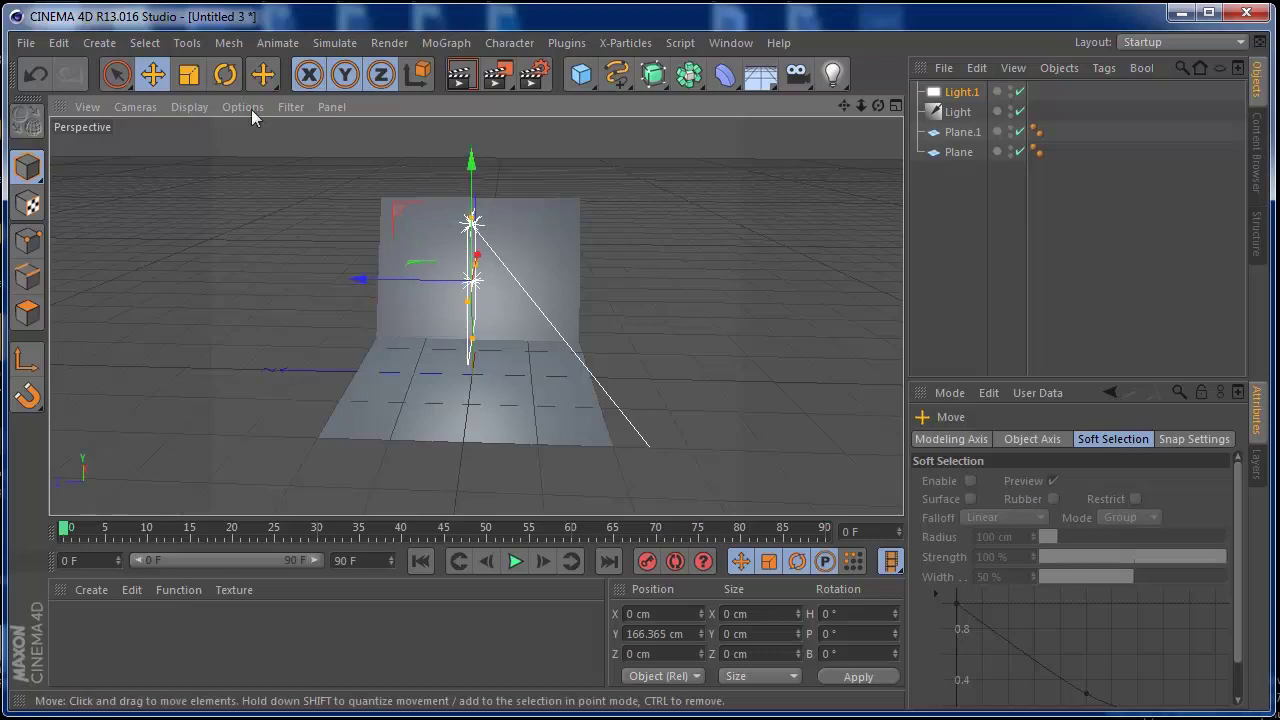
Set the area light's heading rotation to -90° so it faces the backdrop
left_click(216, 76)
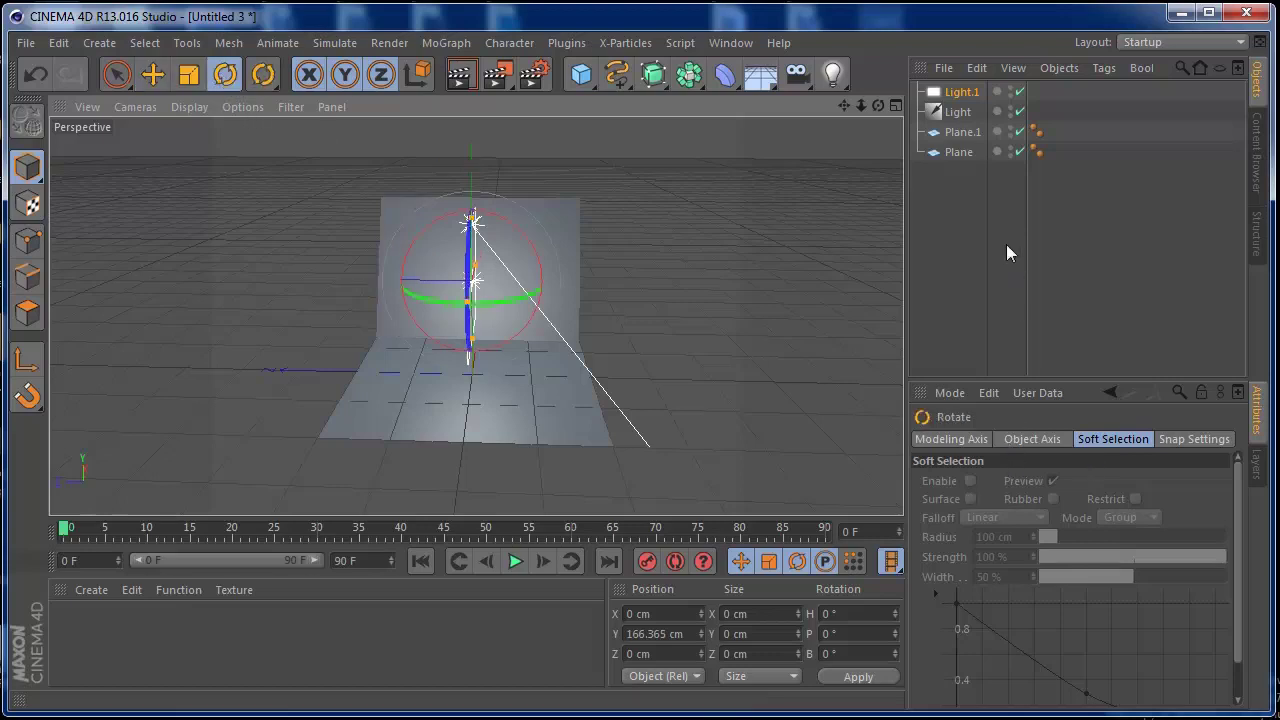
left_click(1110, 392)
left_click(1029, 441)
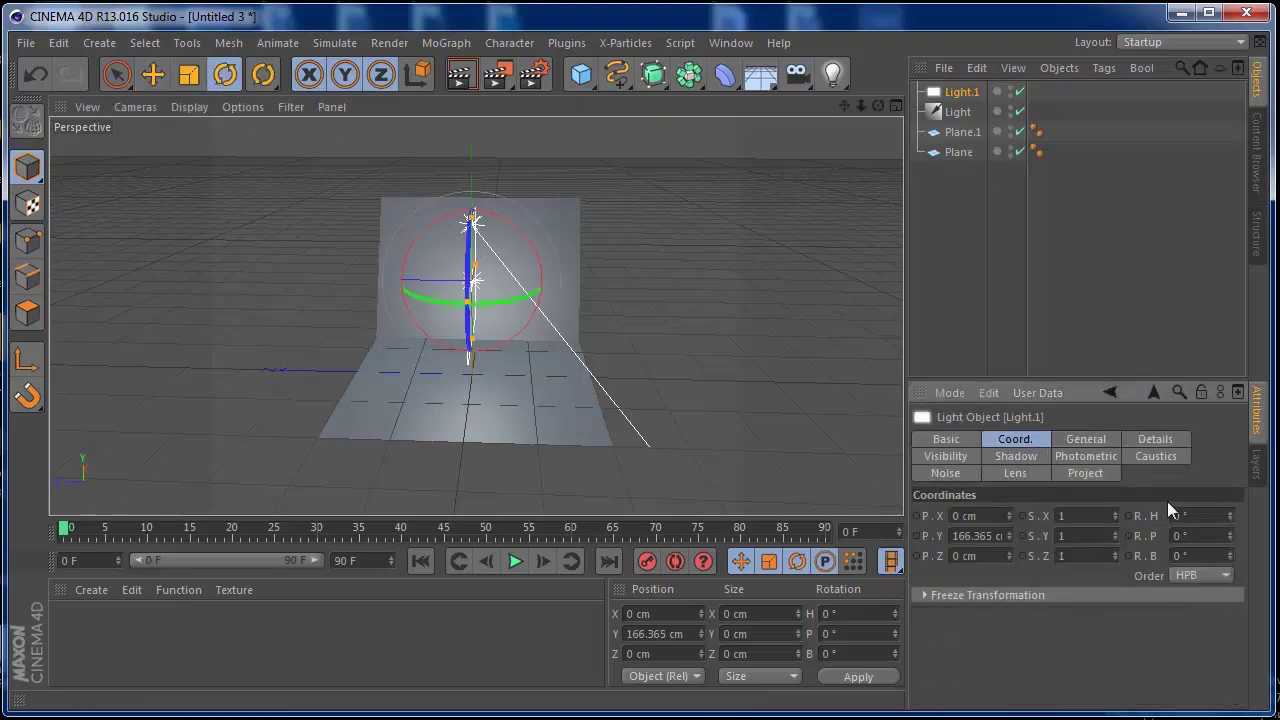
left_click_drag(1229, 515, 1232, 599)
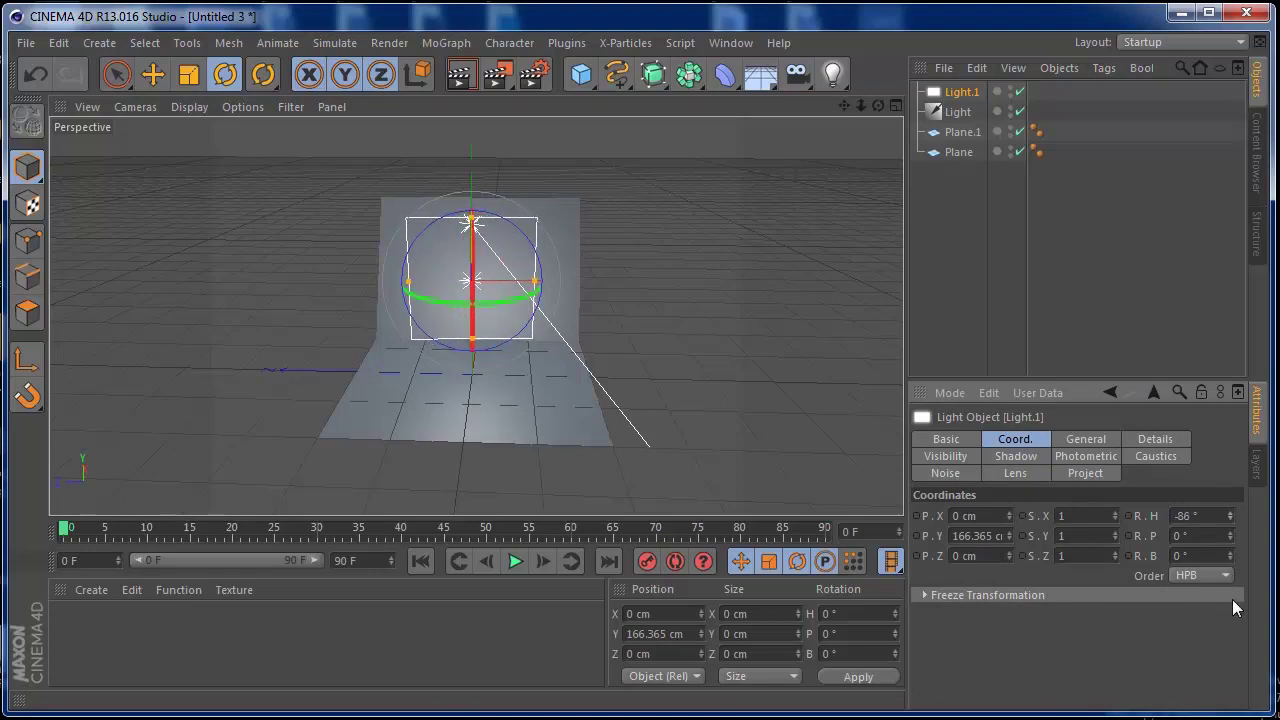
left_click_drag(1232, 599, 1232, 603)
left_click(1232, 512)
left_click(1232, 512)
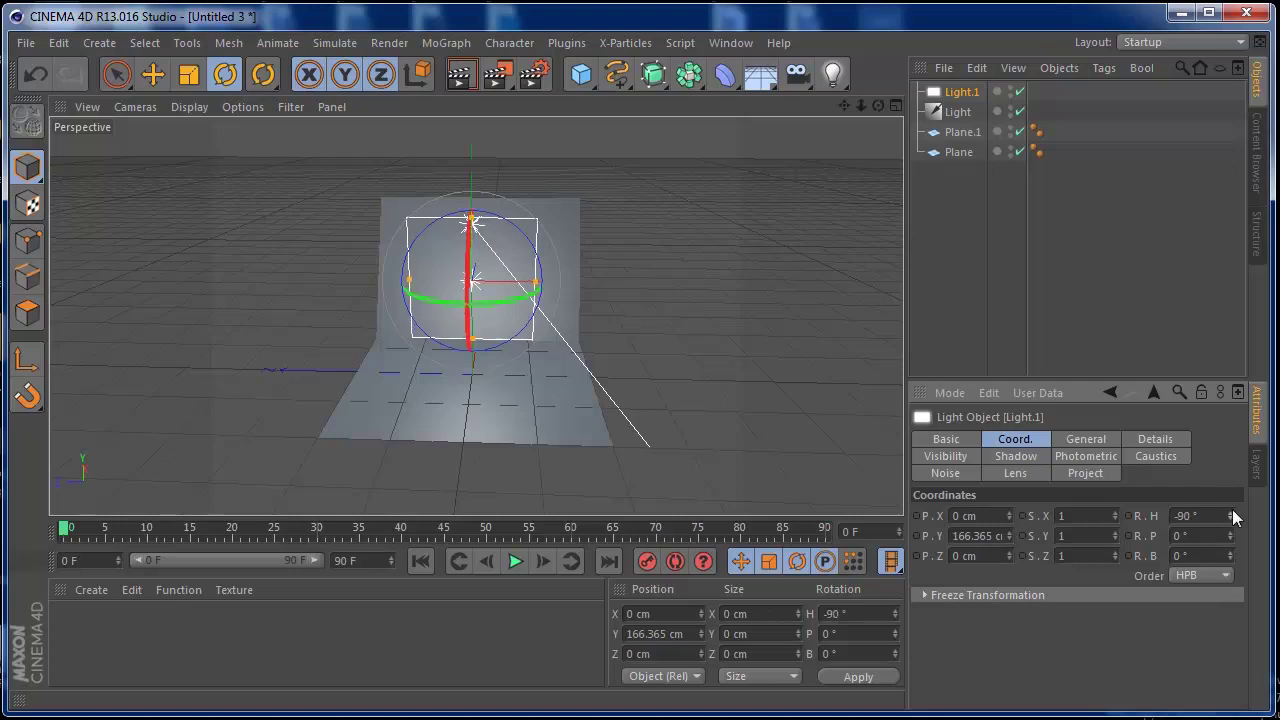
Scale the area light to about 58% and move it to about X -163 cm, Z 177 cm
left_click(188, 74)
left_click_drag(543, 251, 261, 384)
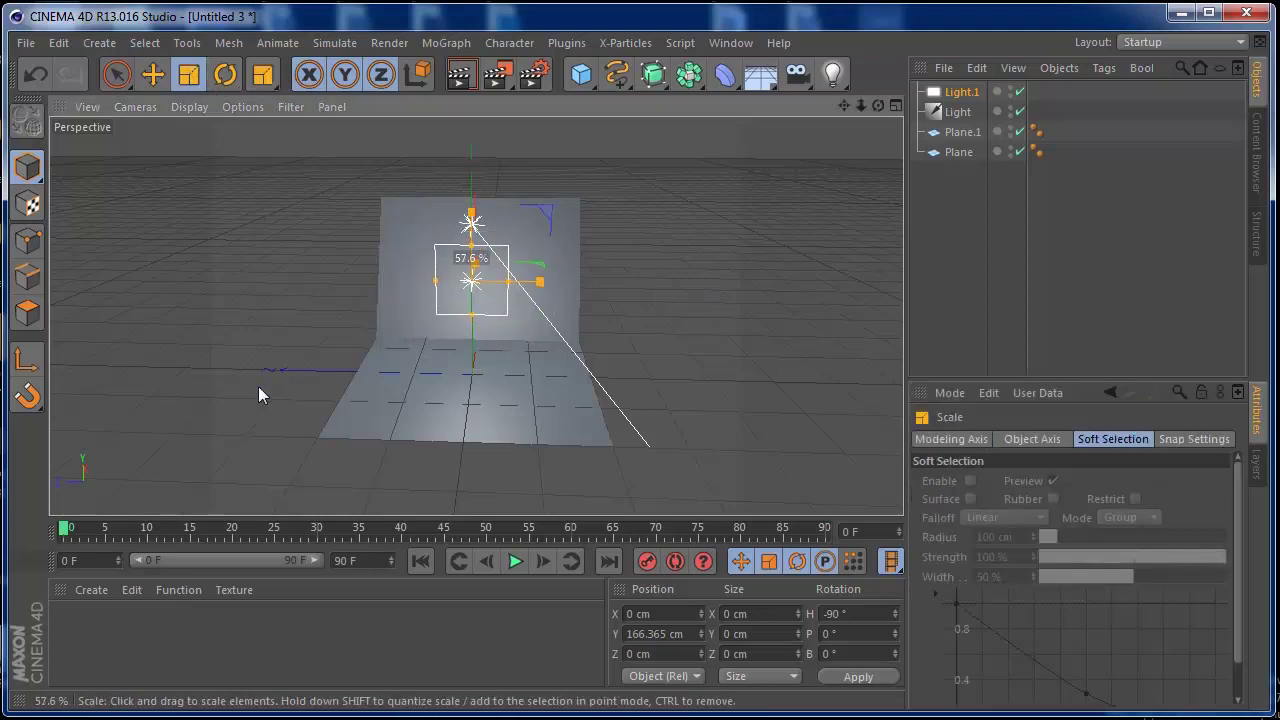
key("e")
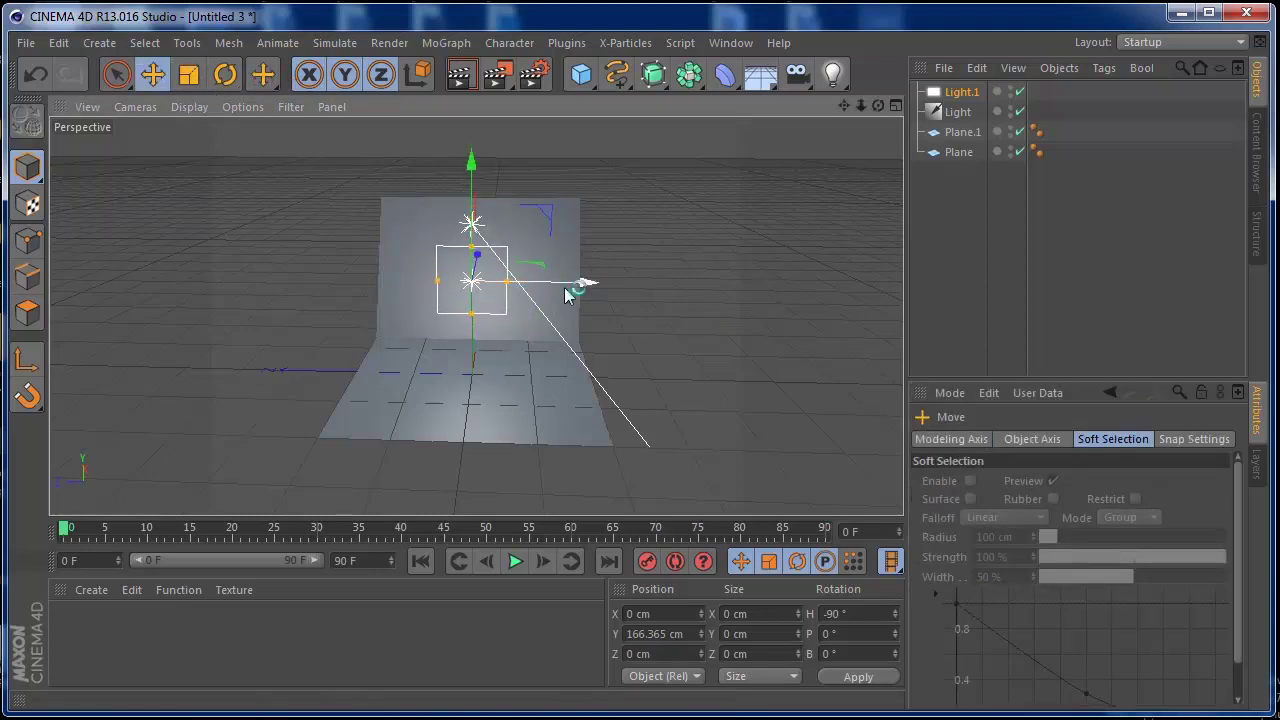
left_click_drag(582, 283, 470, 287)
left_click_drag(876, 102, 428, 244)
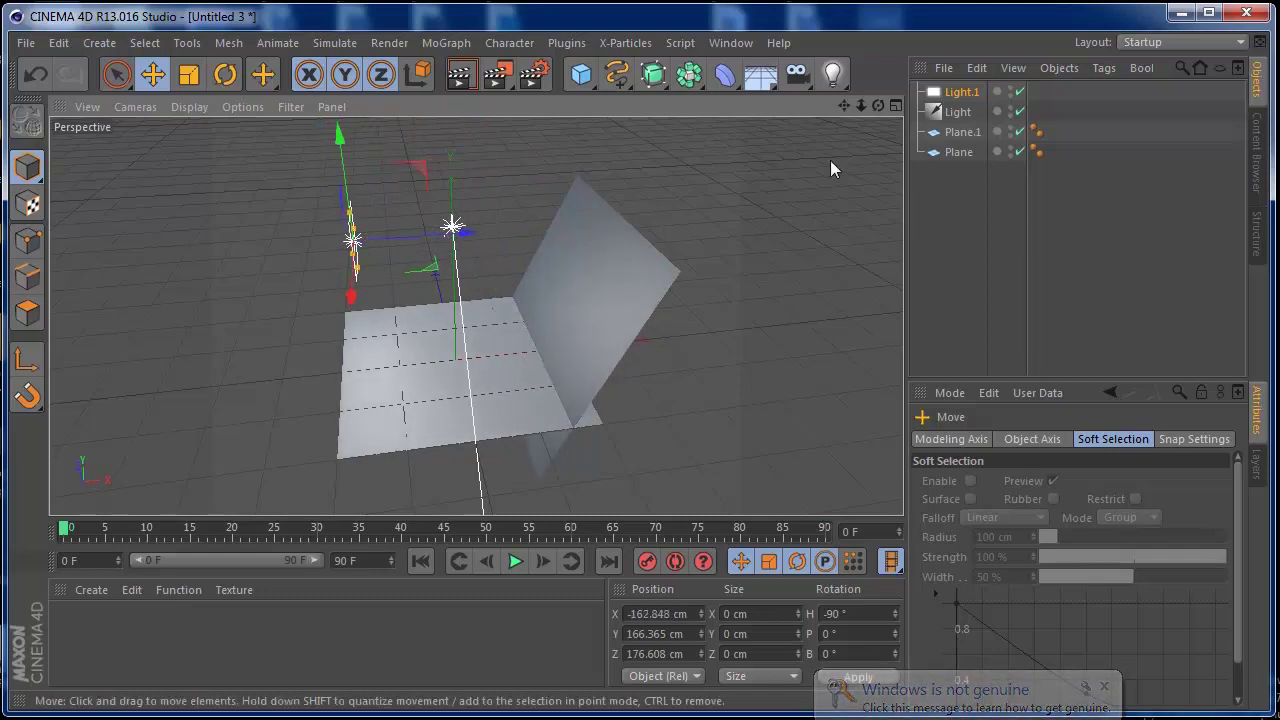
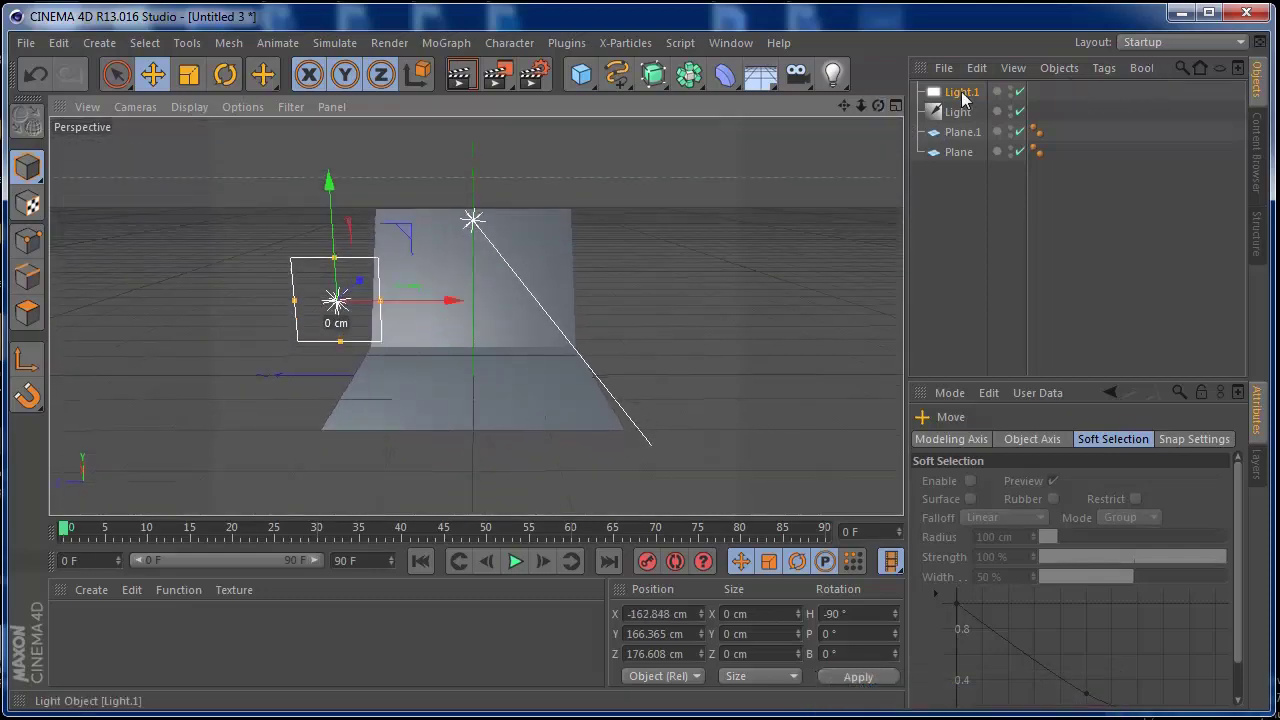
Duplicate the area light across the floor to about Z -152 cm and set both area lights' shadows to Shadow Maps (Soft)
left_click(958, 92)
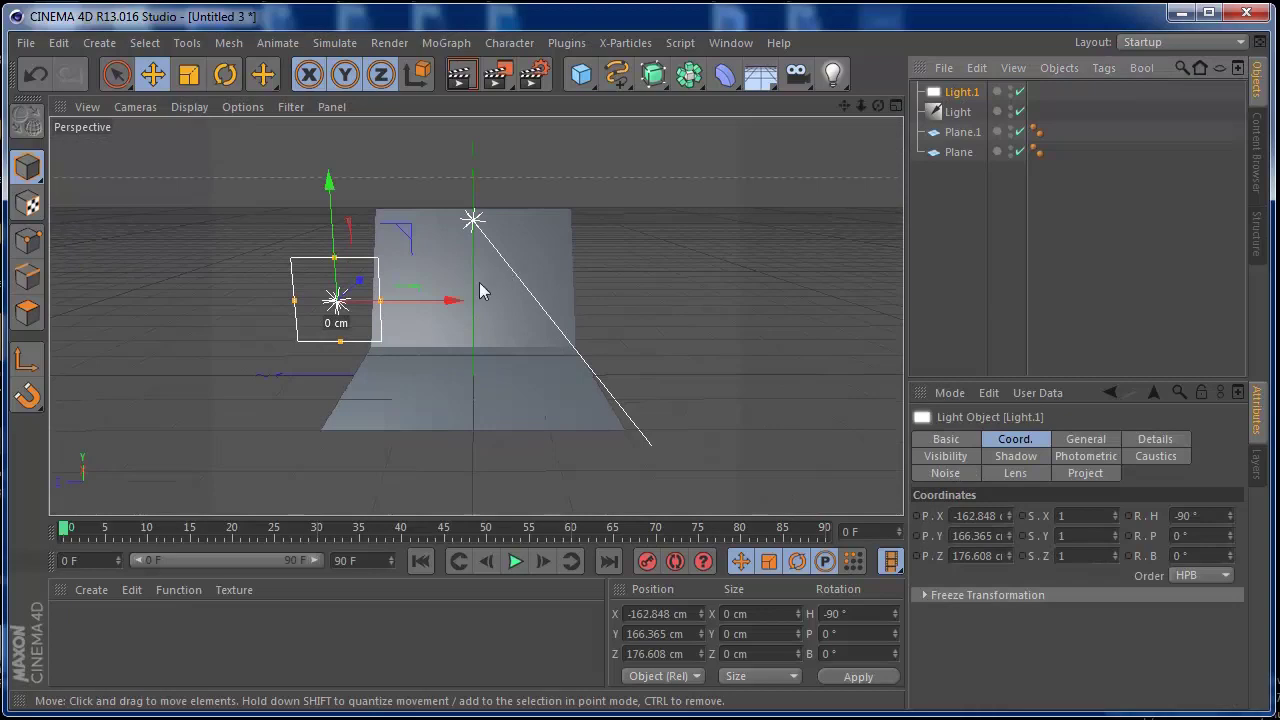
left_click_drag(450, 307, 704, 318, "ctrl")
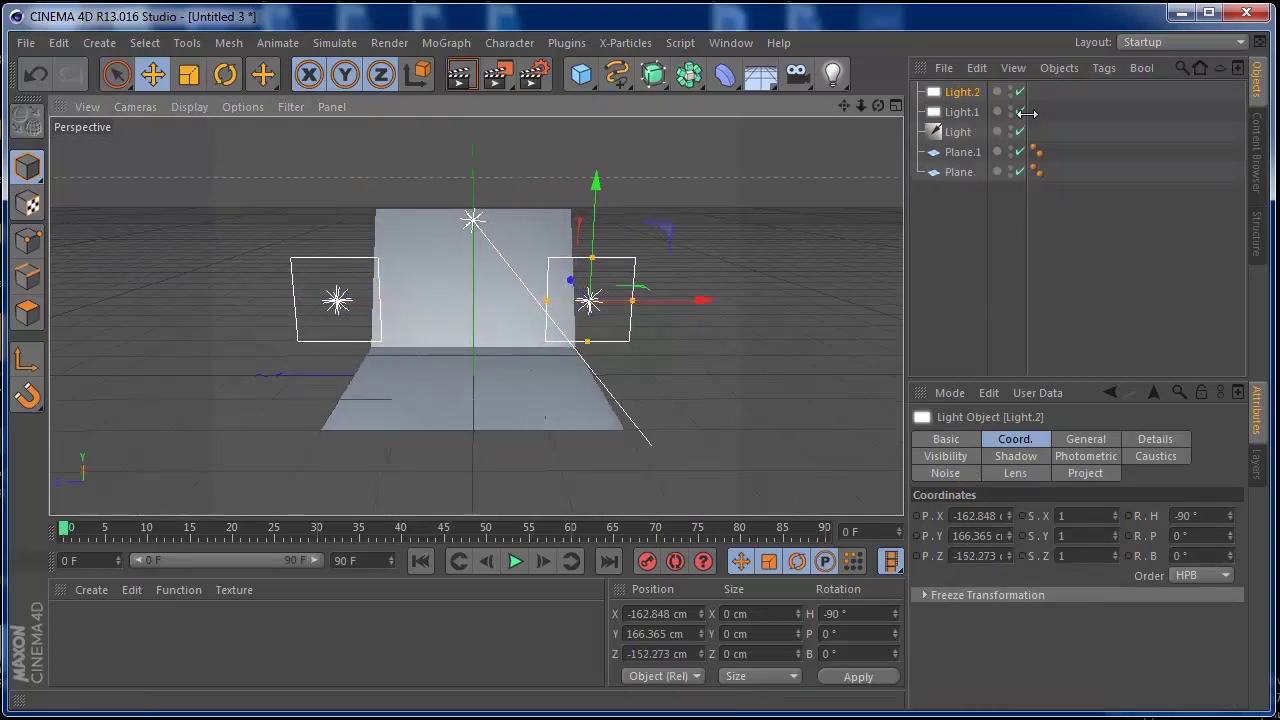
left_click(958, 112, "ctrl")
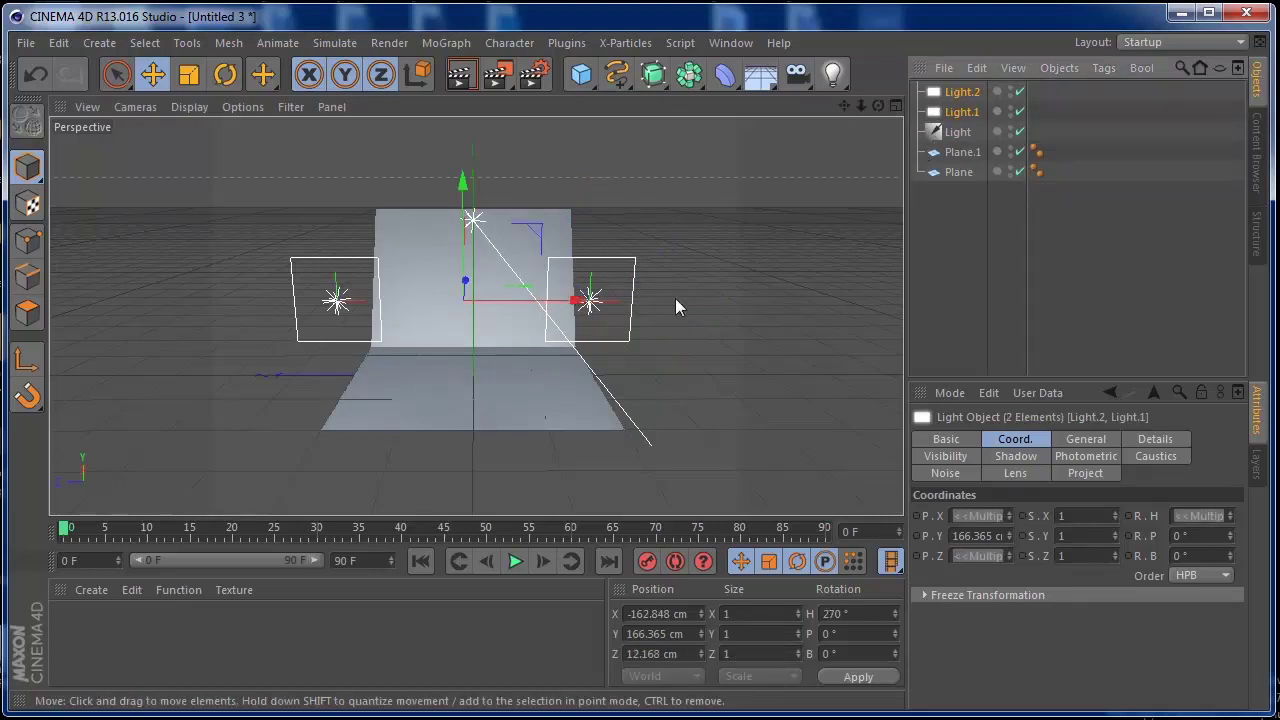
left_click(1068, 439)
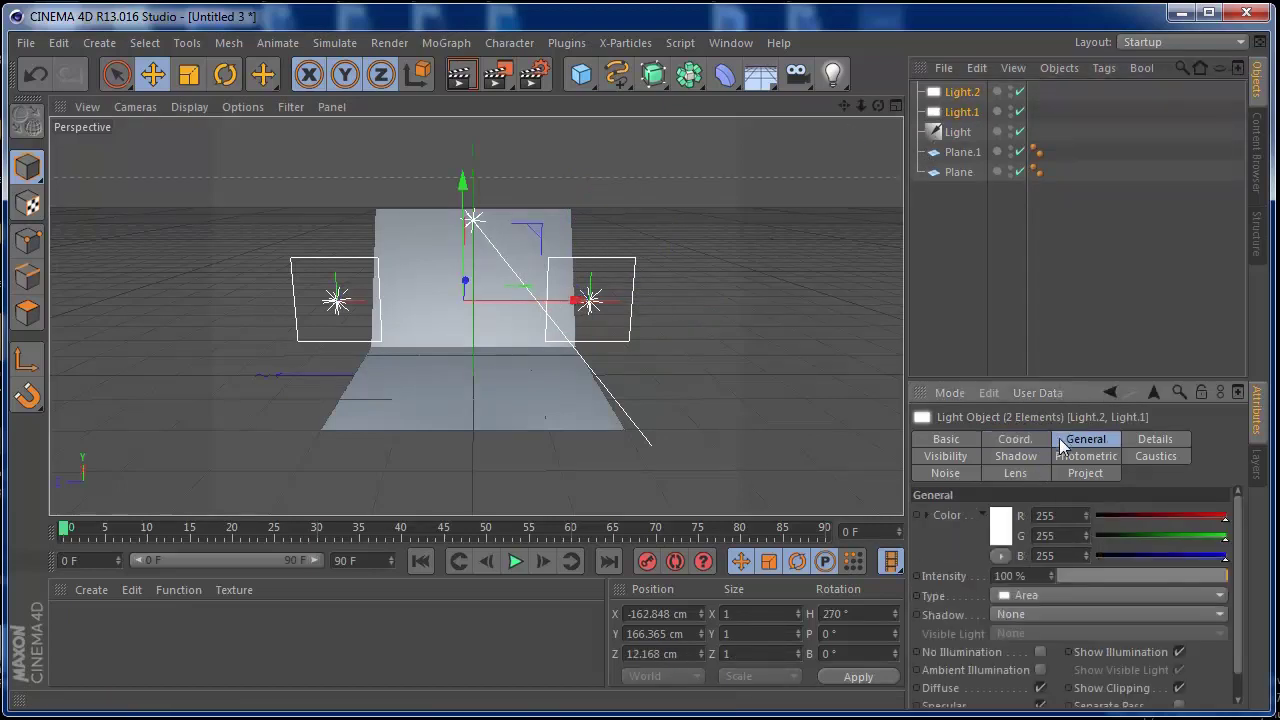
left_click(1086, 614)
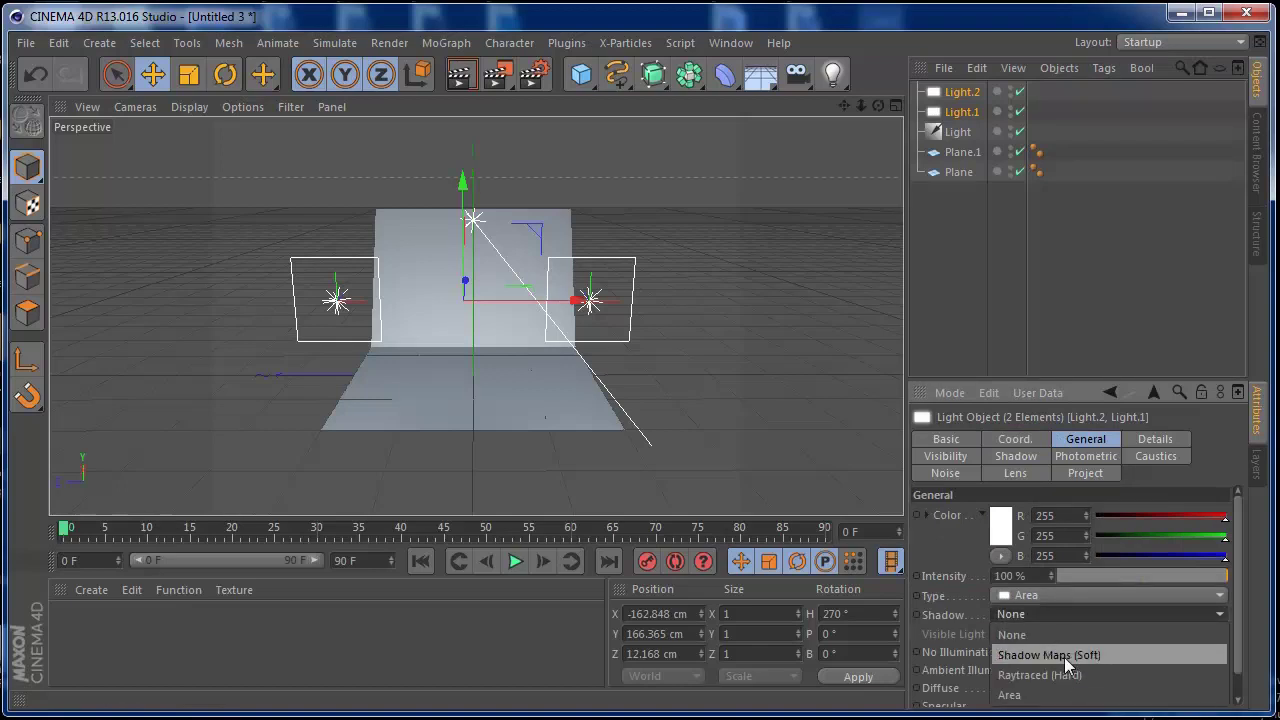
left_click(1064, 657)
Set the infinite light's shadow to Raytraced (Hard), keeping its type as Infinite
left_click(958, 132)
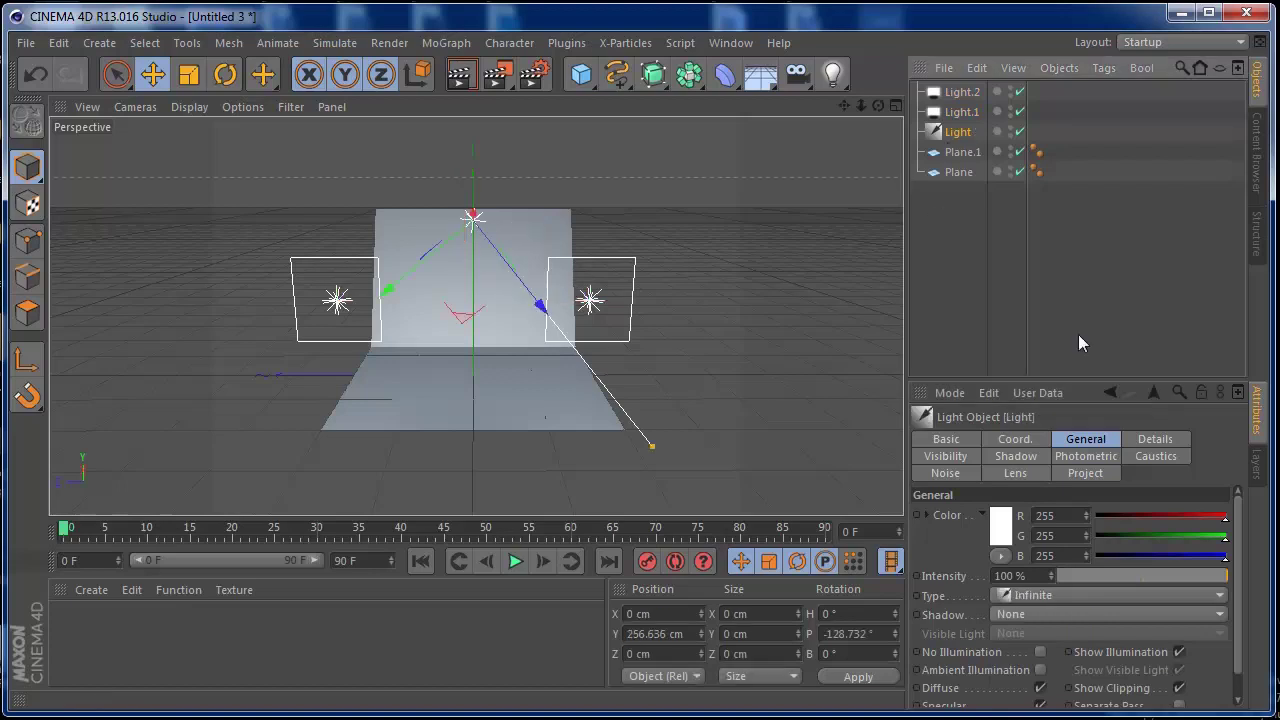
left_click(1073, 594)
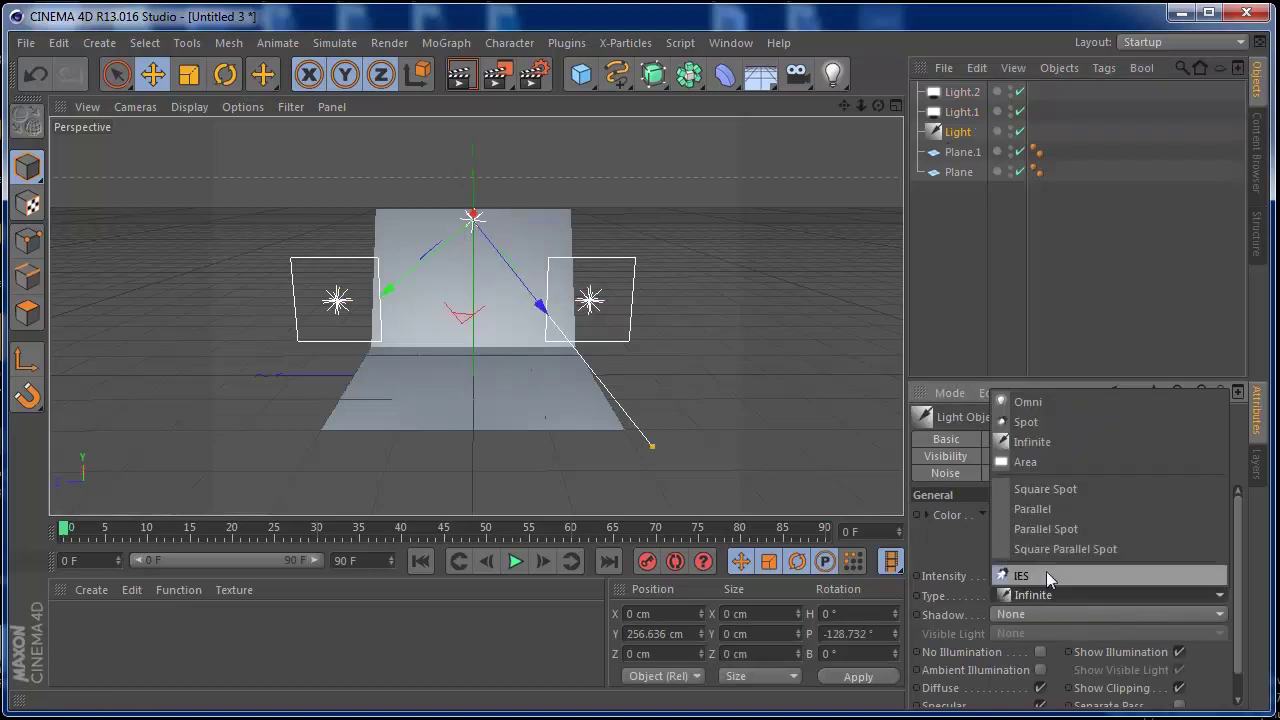
left_click(1055, 610)
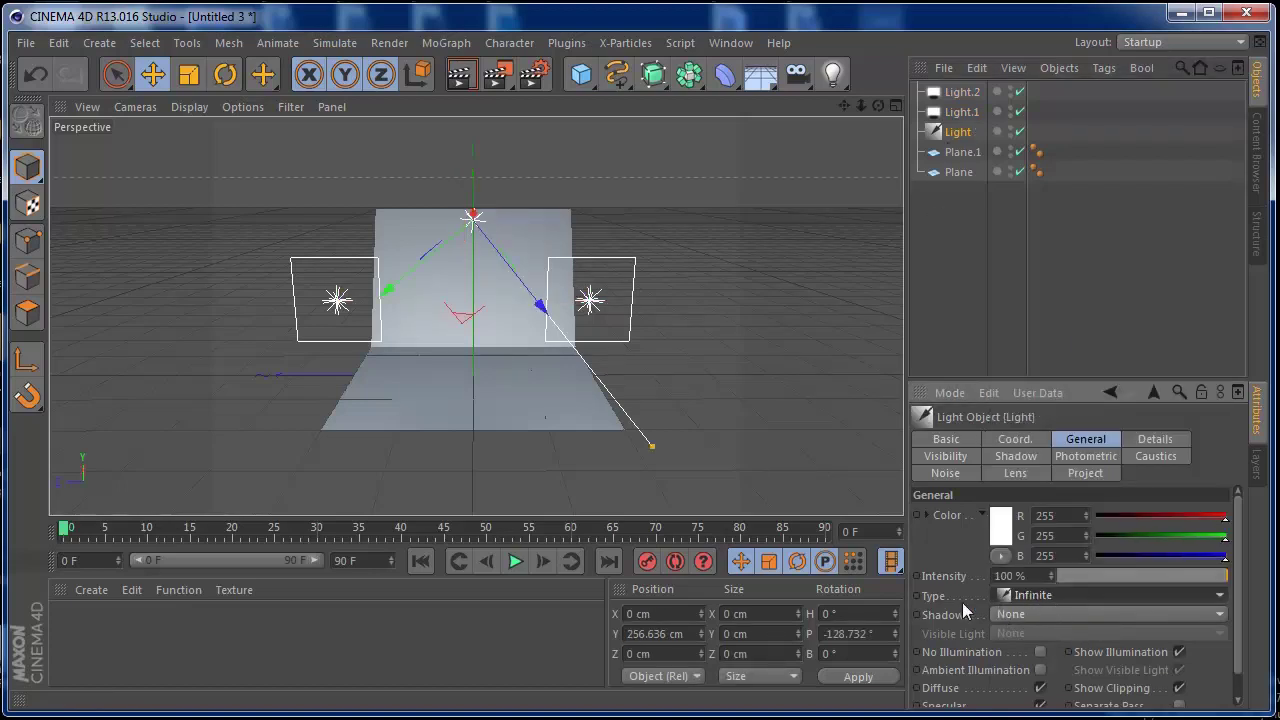
left_click(1030, 614)
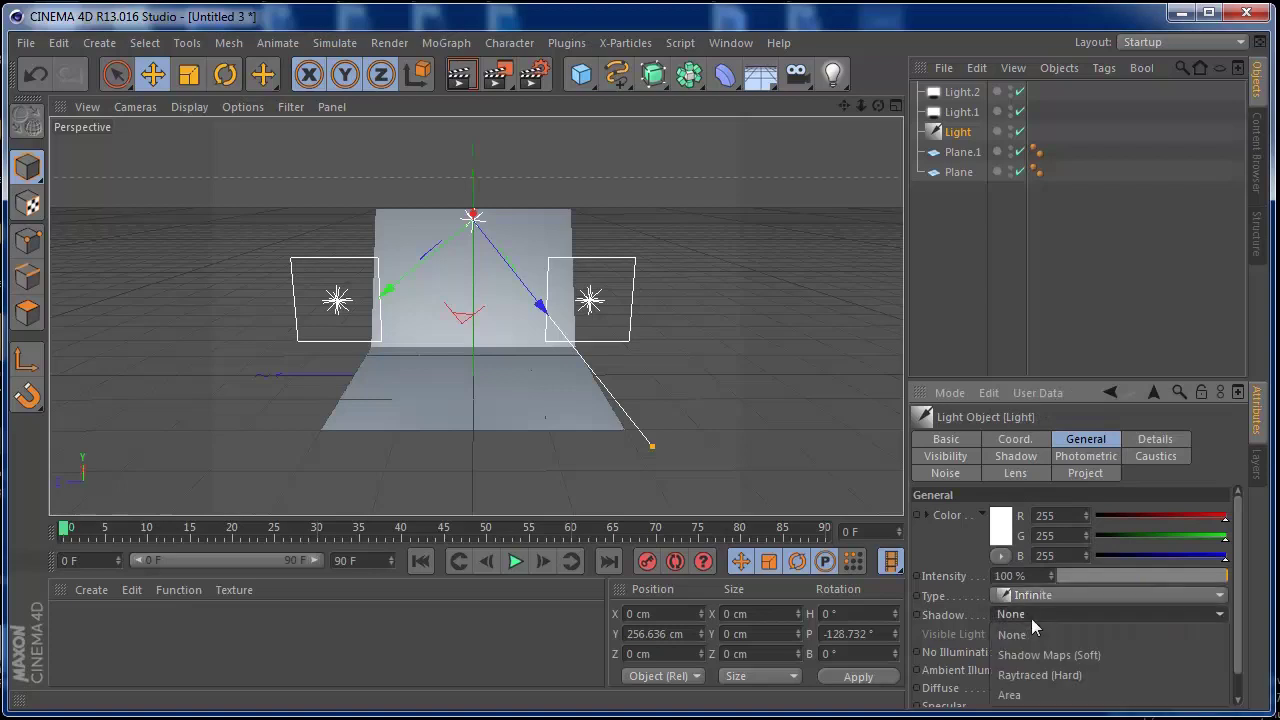
left_click(1040, 675)
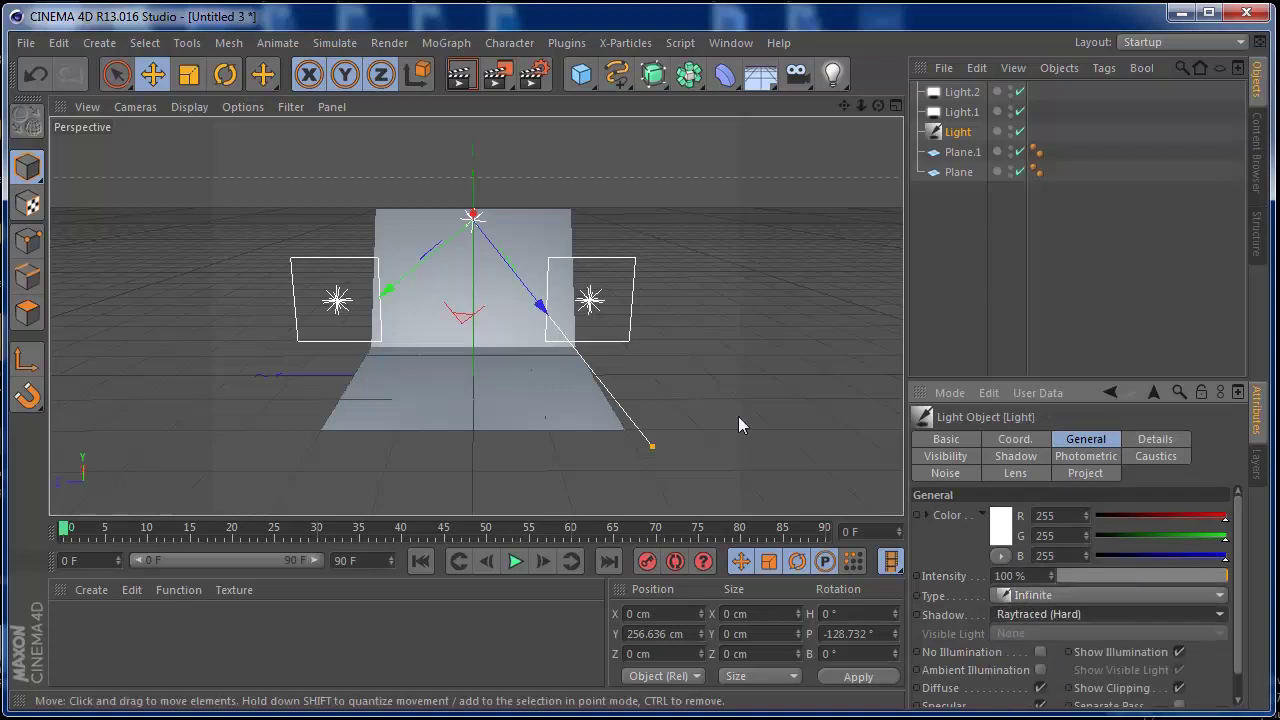
Add a sphere at the origin with a radius of 22 cm
left_click(588, 84)
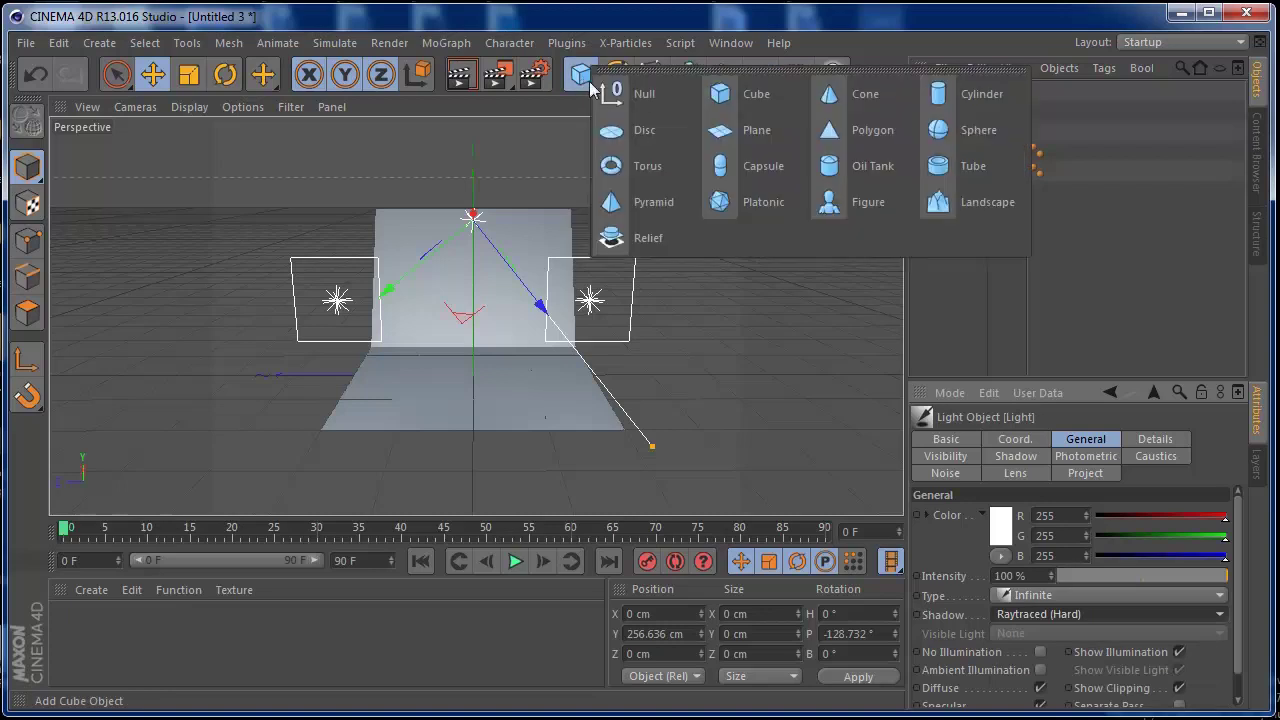
left_click(955, 130)
left_click_drag(1064, 484, 1070, 565)
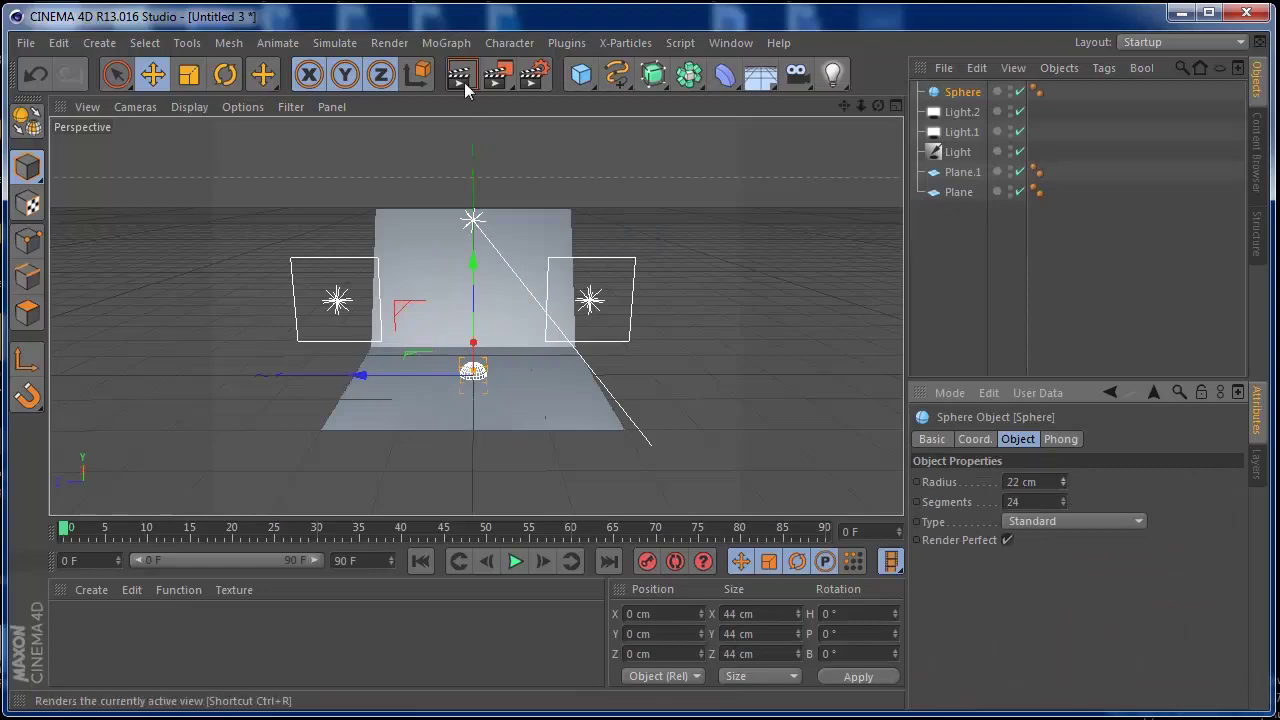
Render the perspective view from closer up to check the lighting and the sphere's shadow
left_click(461, 74)
left_click_drag(858, 104, 912, 104)
left_click(461, 74)
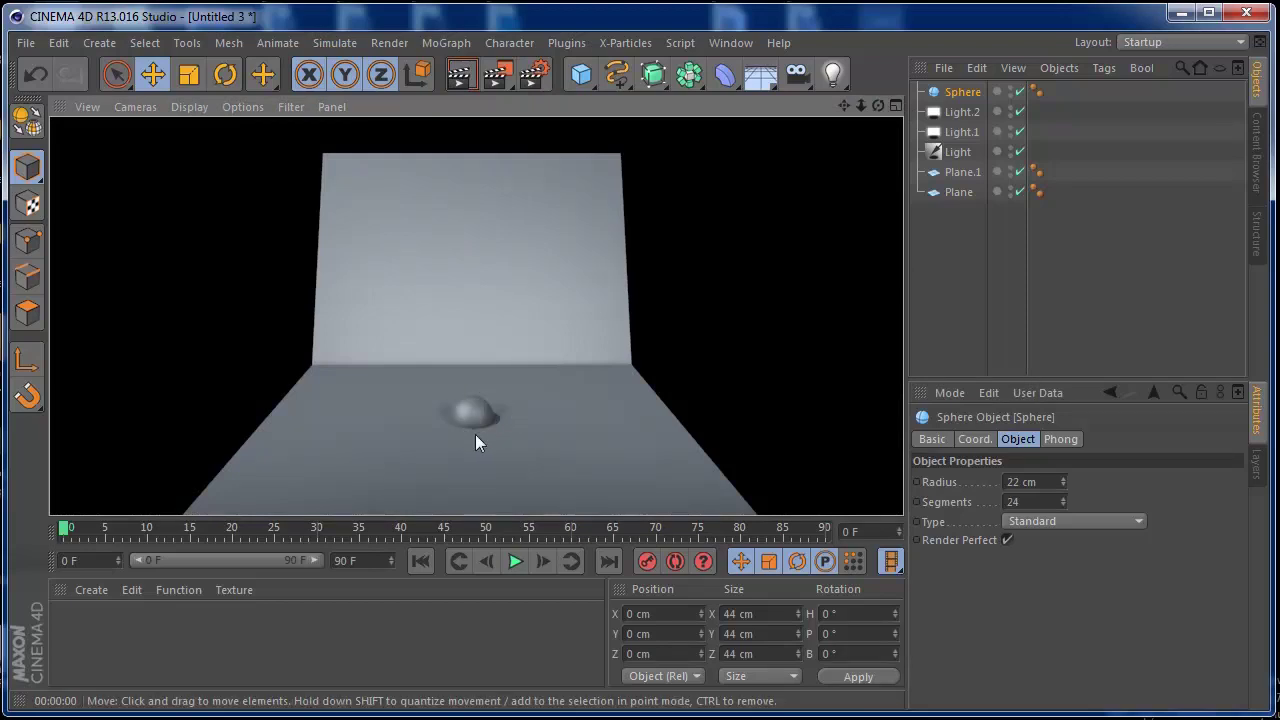
Raise the sphere to about Y 21 cm in the front view so it rests on the floor plane
left_click(941, 93)
left_click(895, 106)
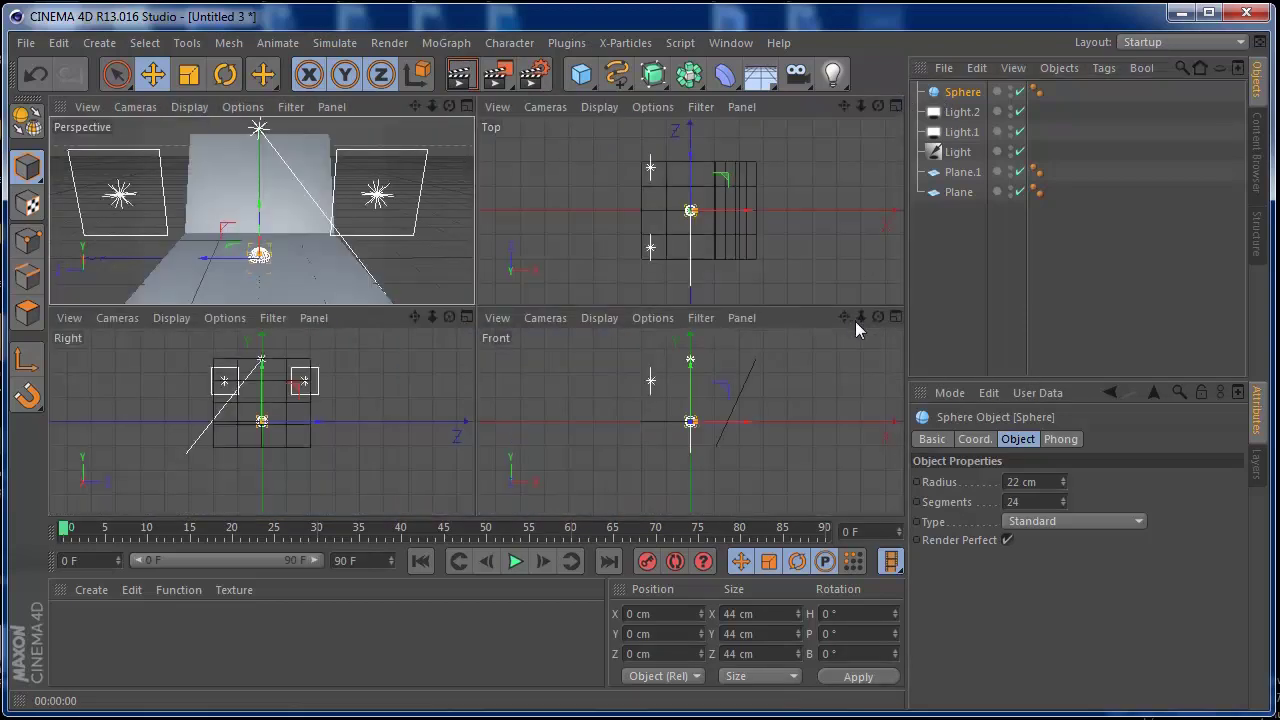
left_click(894, 318)
left_click_drag(480, 204, 481, 201)
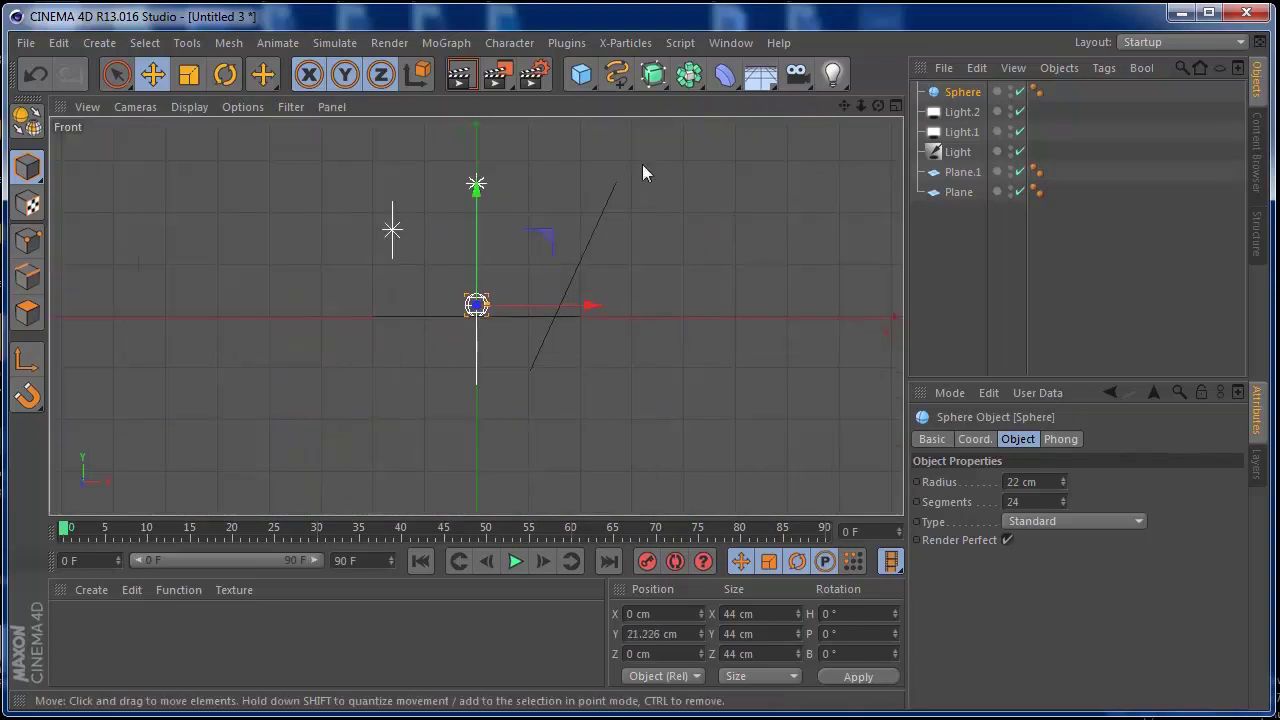
Rotate the second area light (Light.2) inward and tilt it down toward the sphere in the perspective view
left_click(894, 106)
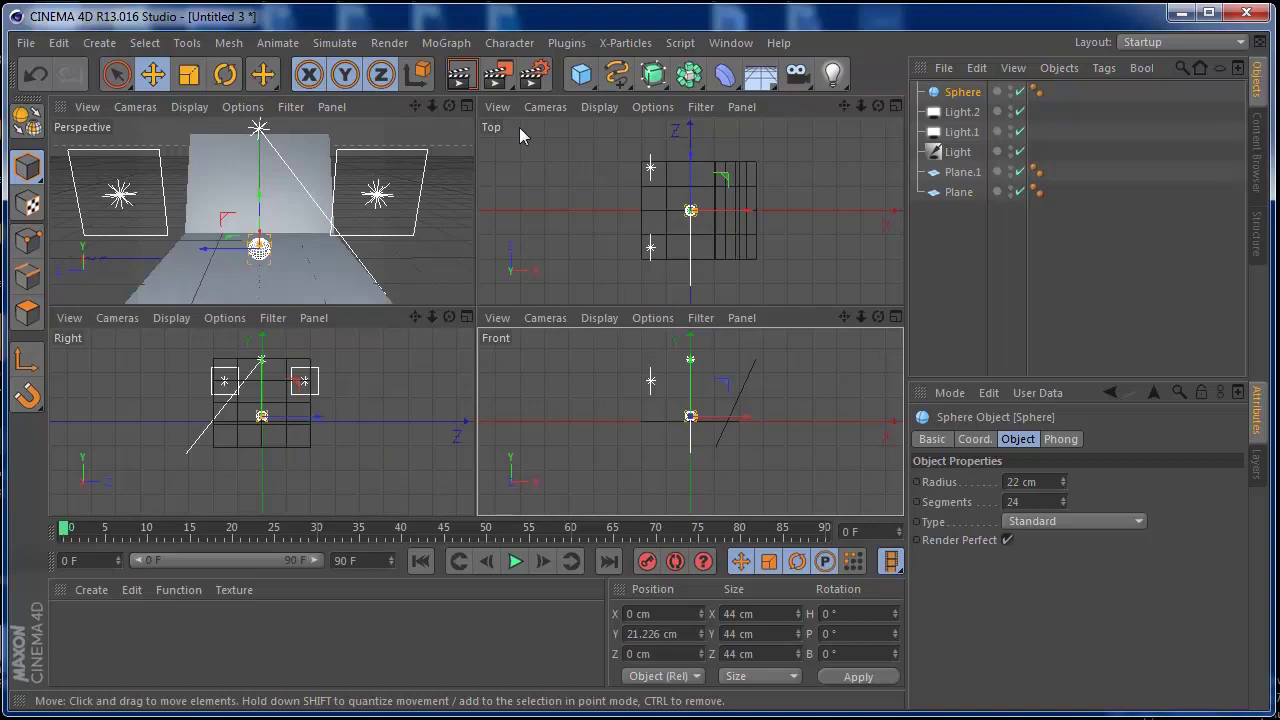
left_click(464, 106)
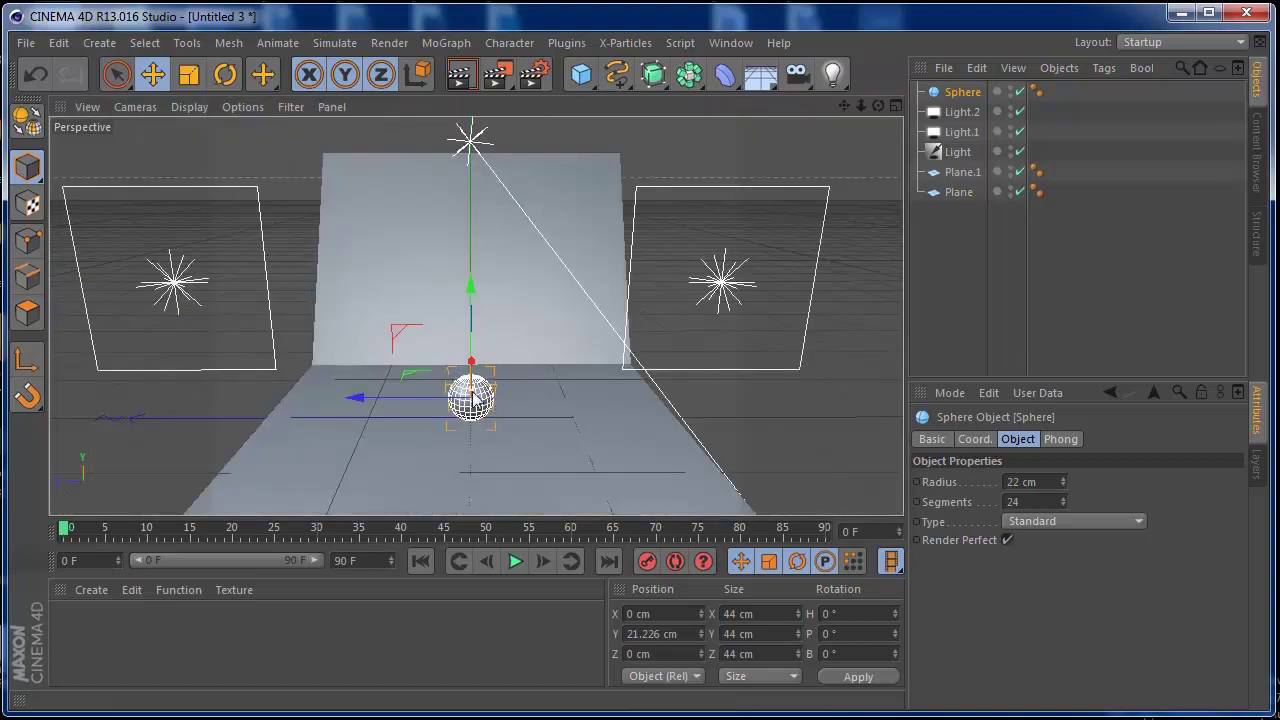
left_click(962, 113)
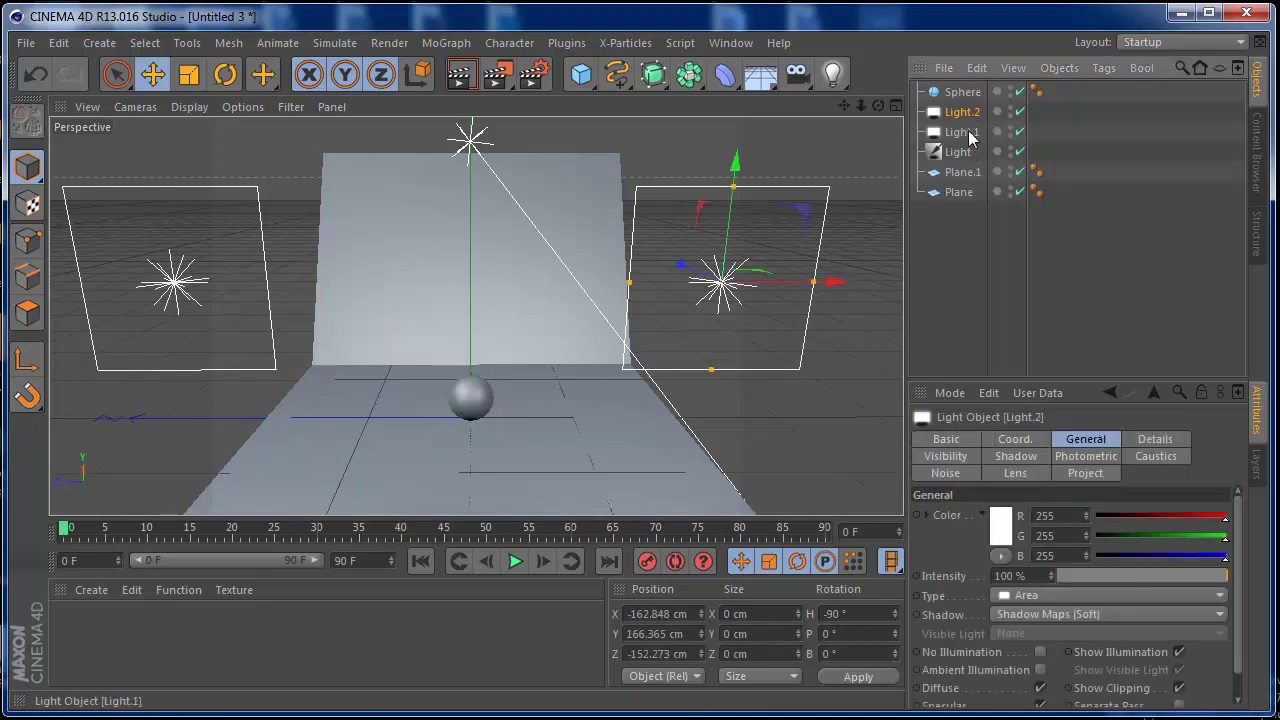
left_click(225, 74)
left_click_drag(700, 292, 906, 230)
mouse_move(700, 230)
left_mouse_down()
mouse_move(688, 200)
mouse_move(690, 232)
left_mouse_up()
Rotate the other area light (Light.1) to about H -166.4° and P -22.7° toward the sphere, and render the view
left_click(950, 135)
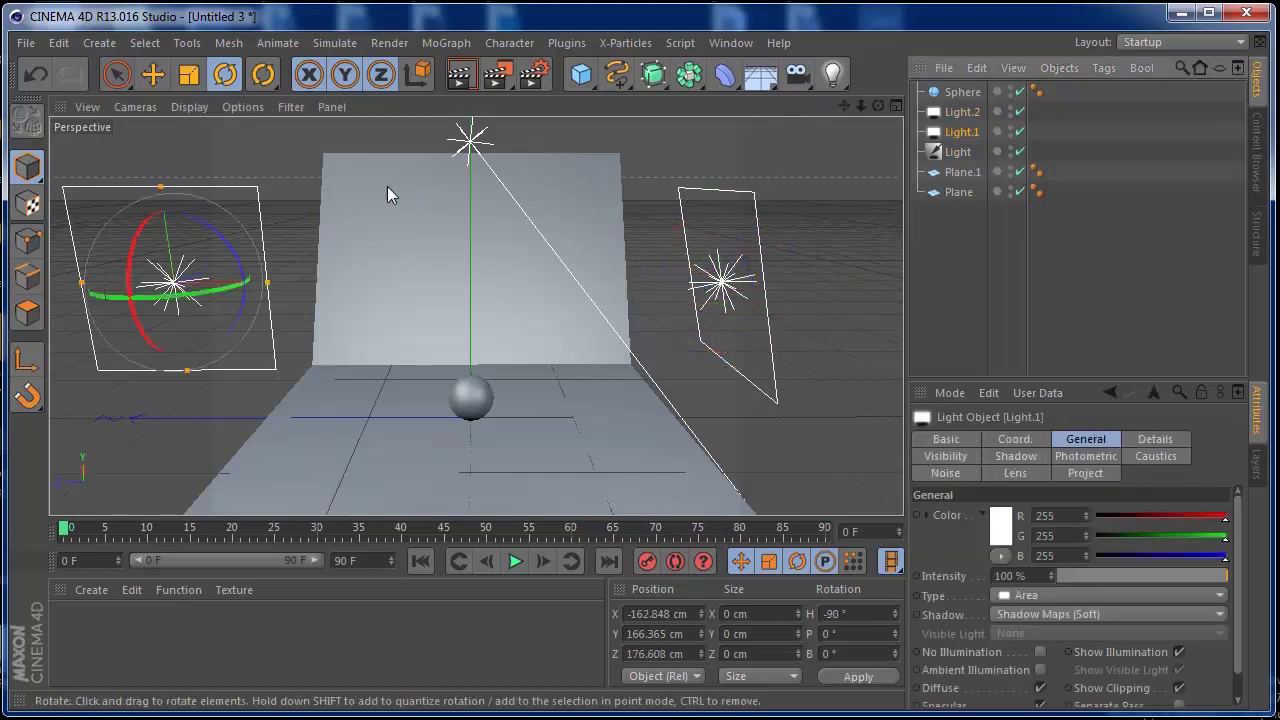
left_click_drag(224, 289, 40, 258)
left_click_drag(199, 222, 216, 252)
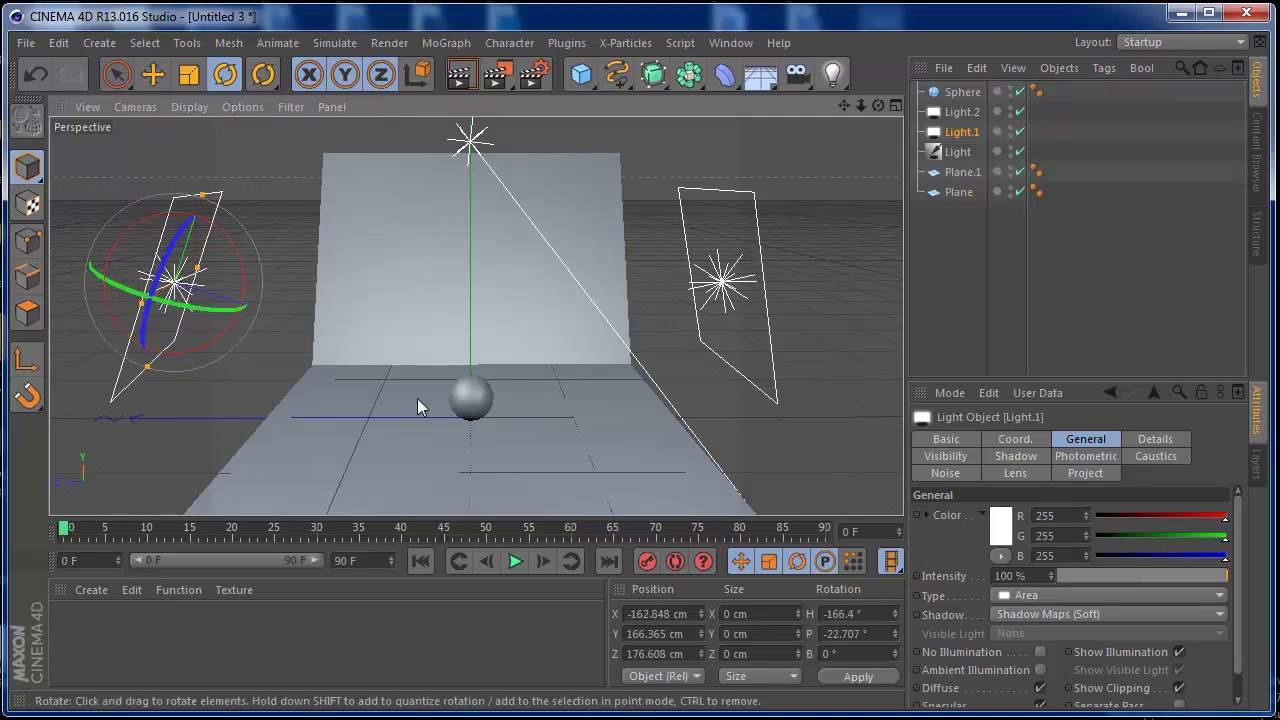
left_click_drag(879, 100, 880, 82)
left_click(481, 80)
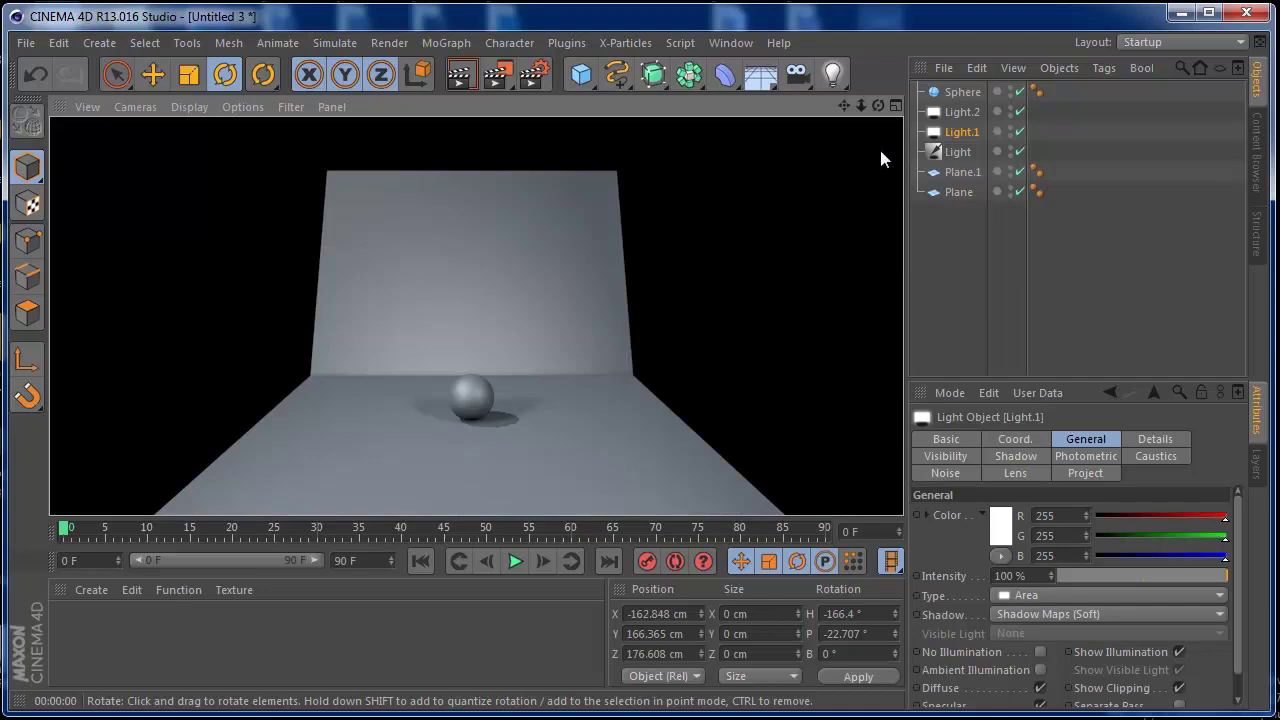
Add the Global Illumination and Ambient Occlusion effects to the render settings
left_click(398, 44)
left_click(413, 260)
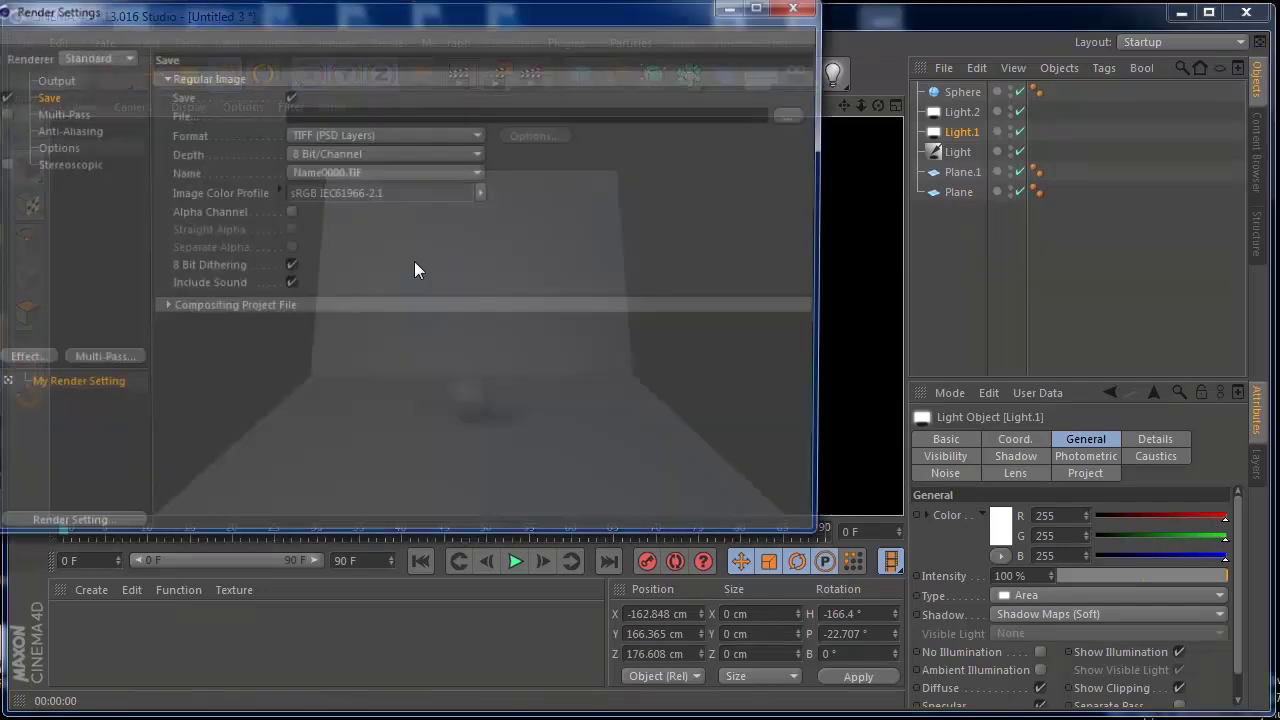
left_click(36, 357)
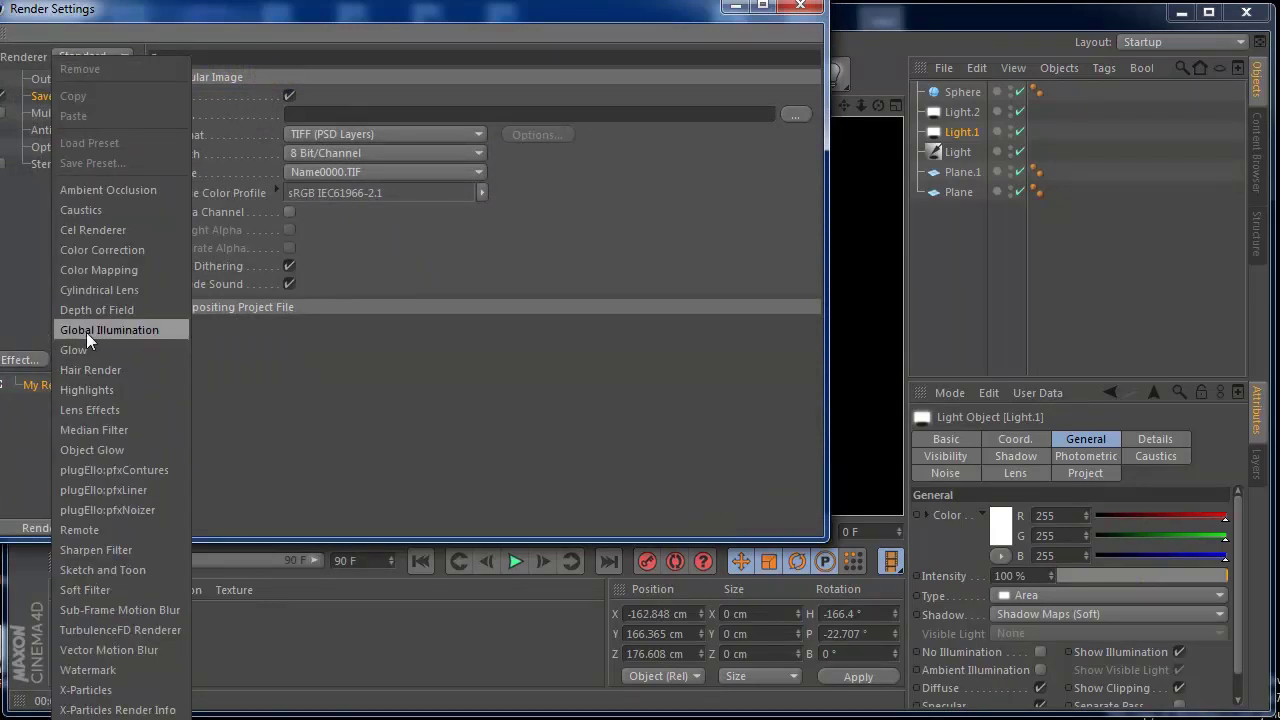
left_click(86, 332)
left_click(40, 357)
left_click(103, 212)
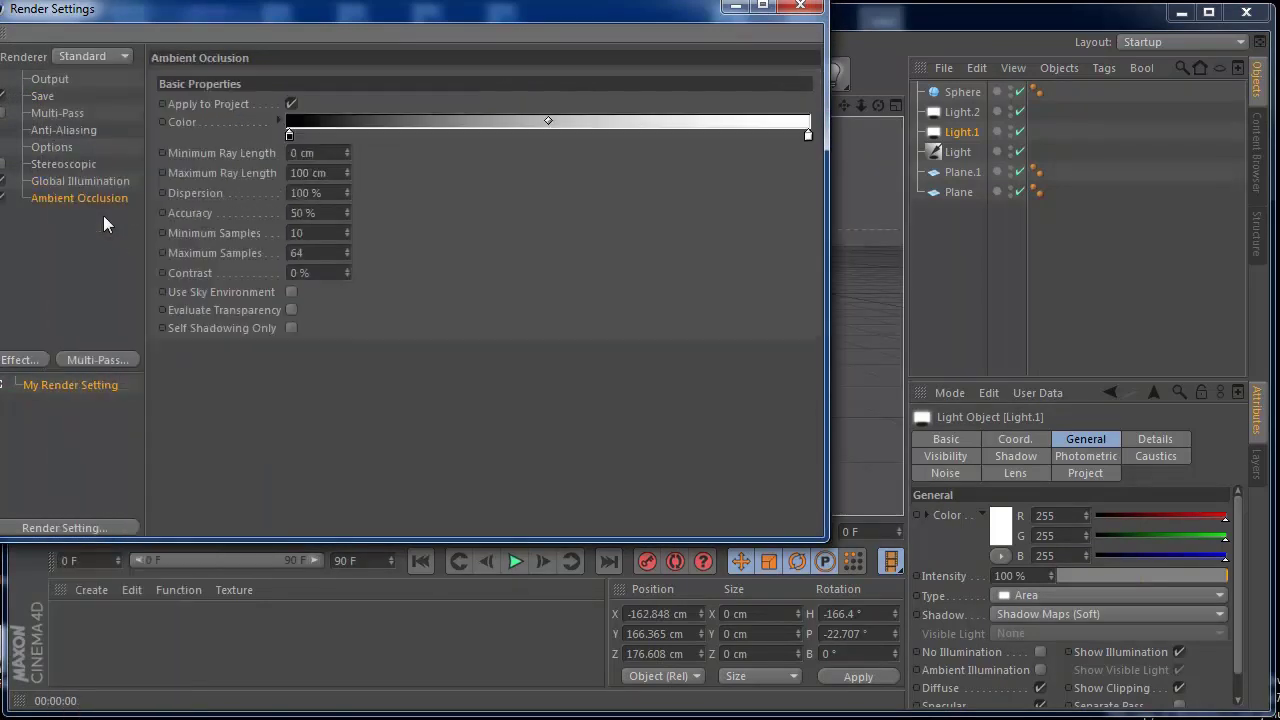
Set the render's anti-aliasing to Best
left_click(52, 132)
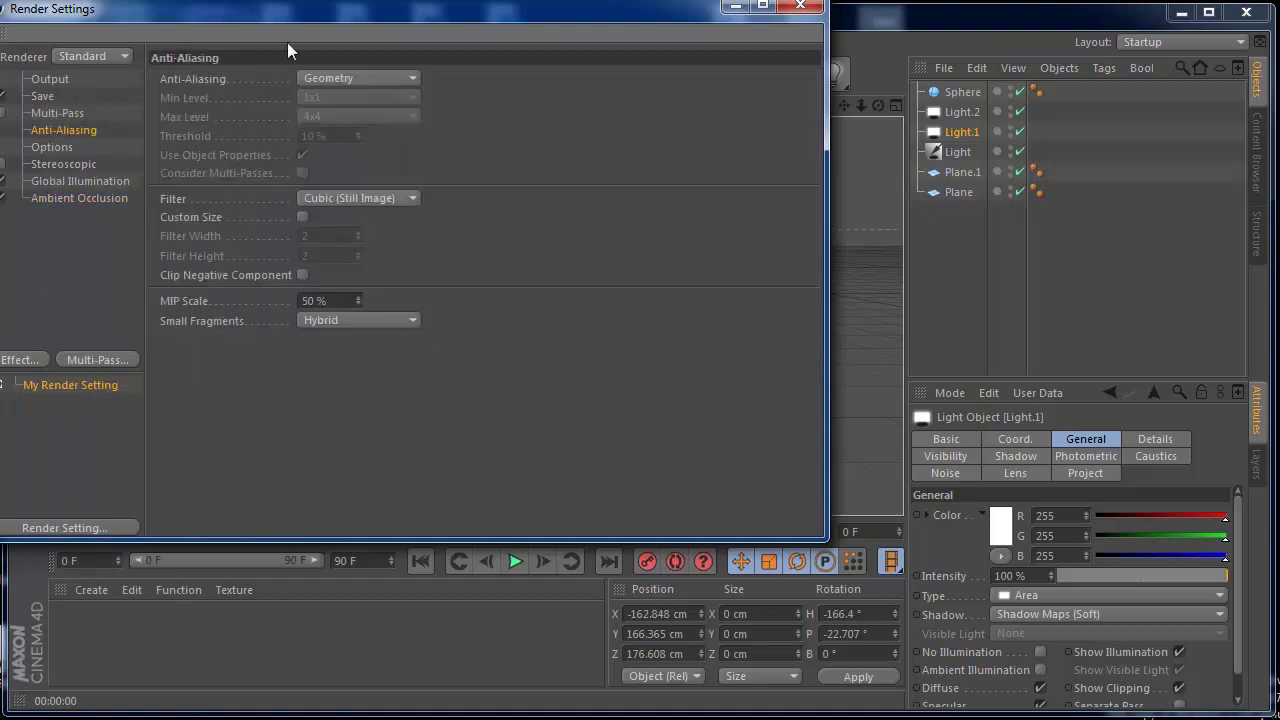
left_click(369, 80)
left_click(354, 140)
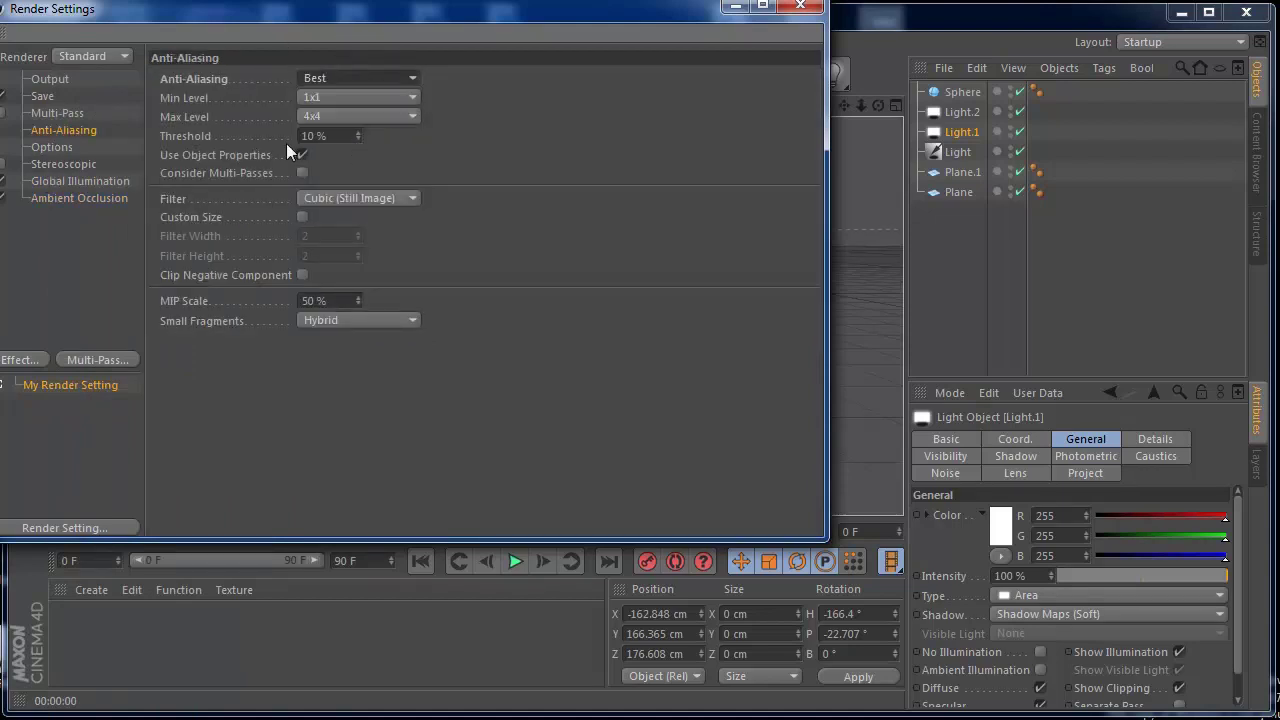
Set the render's save format to PNG and its output file to "render" in the compositing tutorial files folder
left_click(42, 97)
left_click(376, 135)
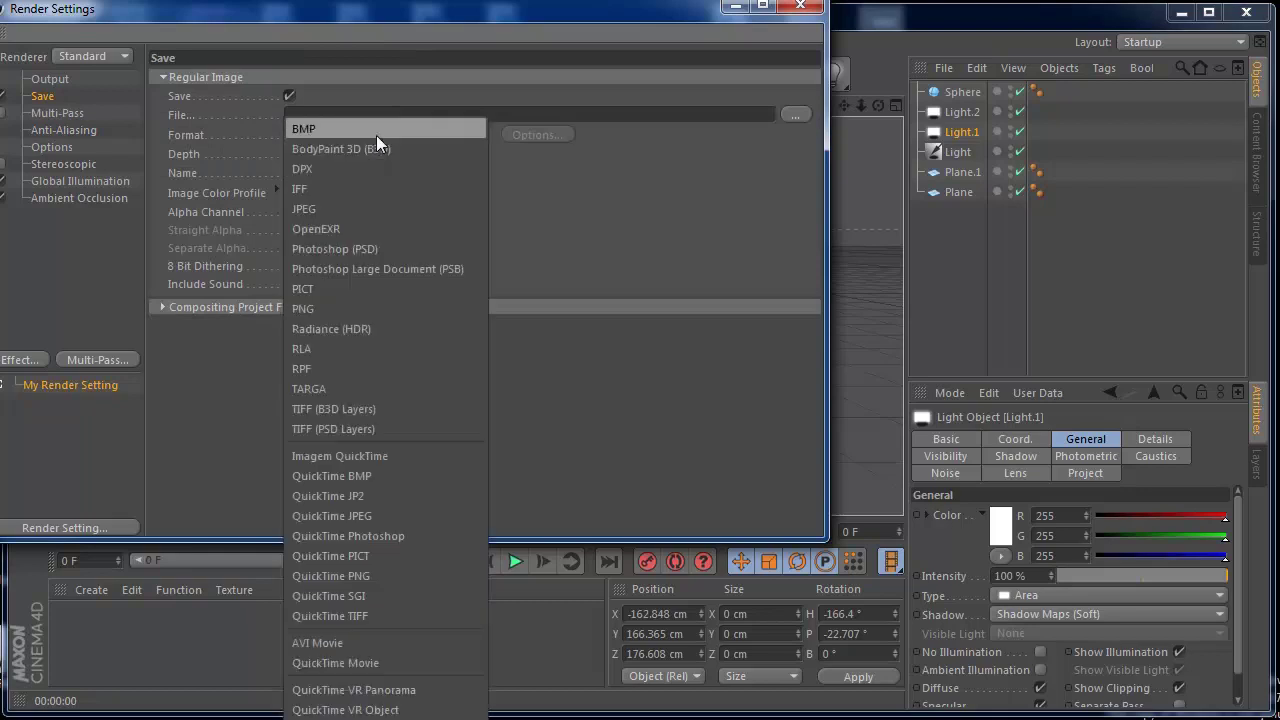
left_click(403, 309)
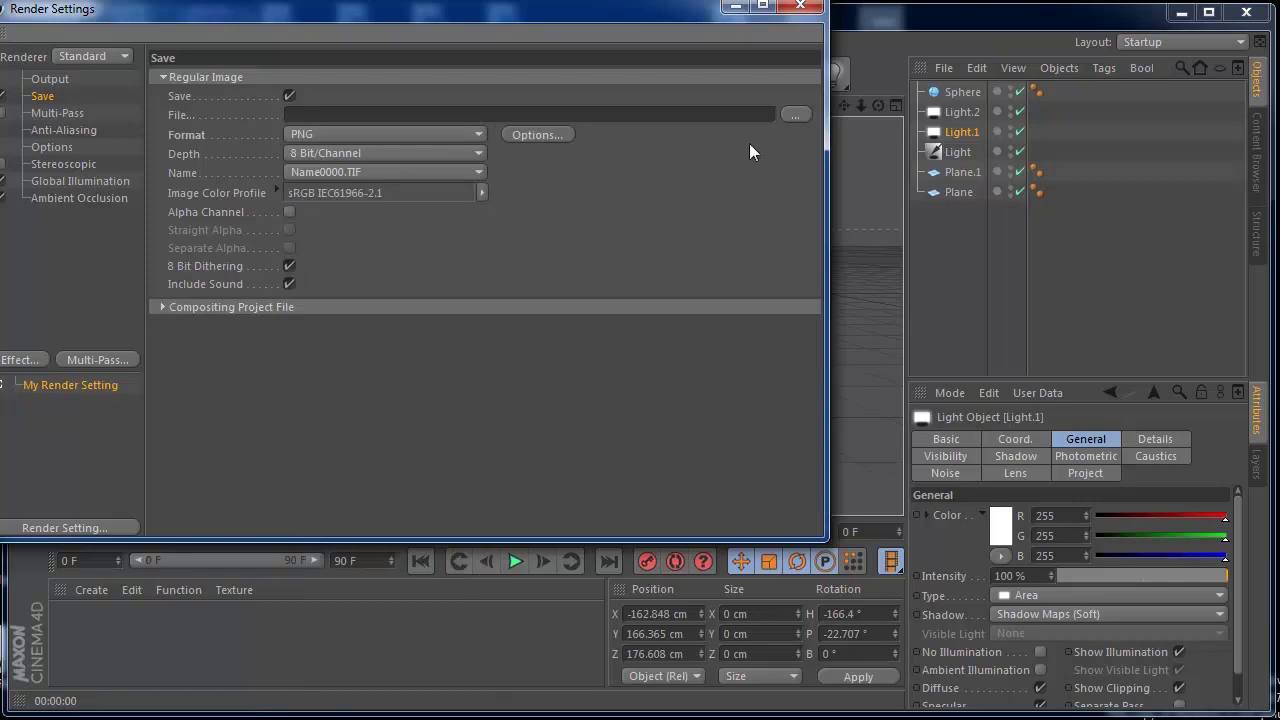
left_click(792, 116)
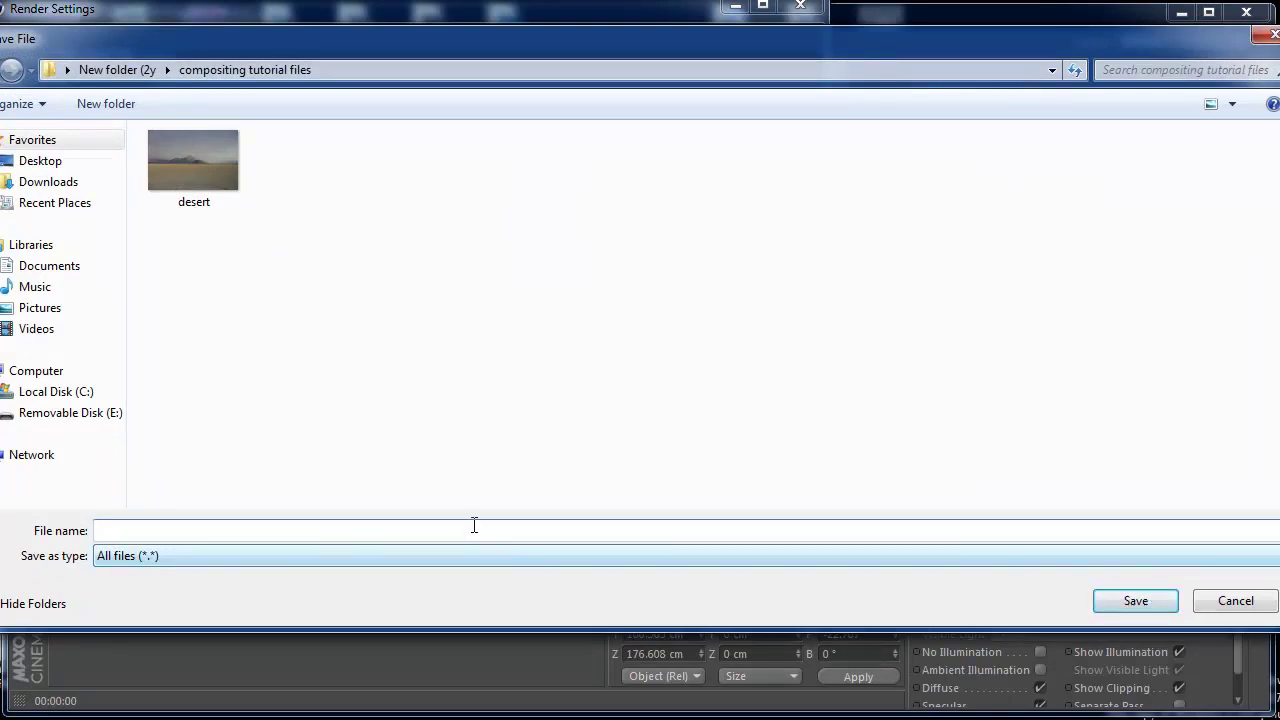
type("render")
key("Return")
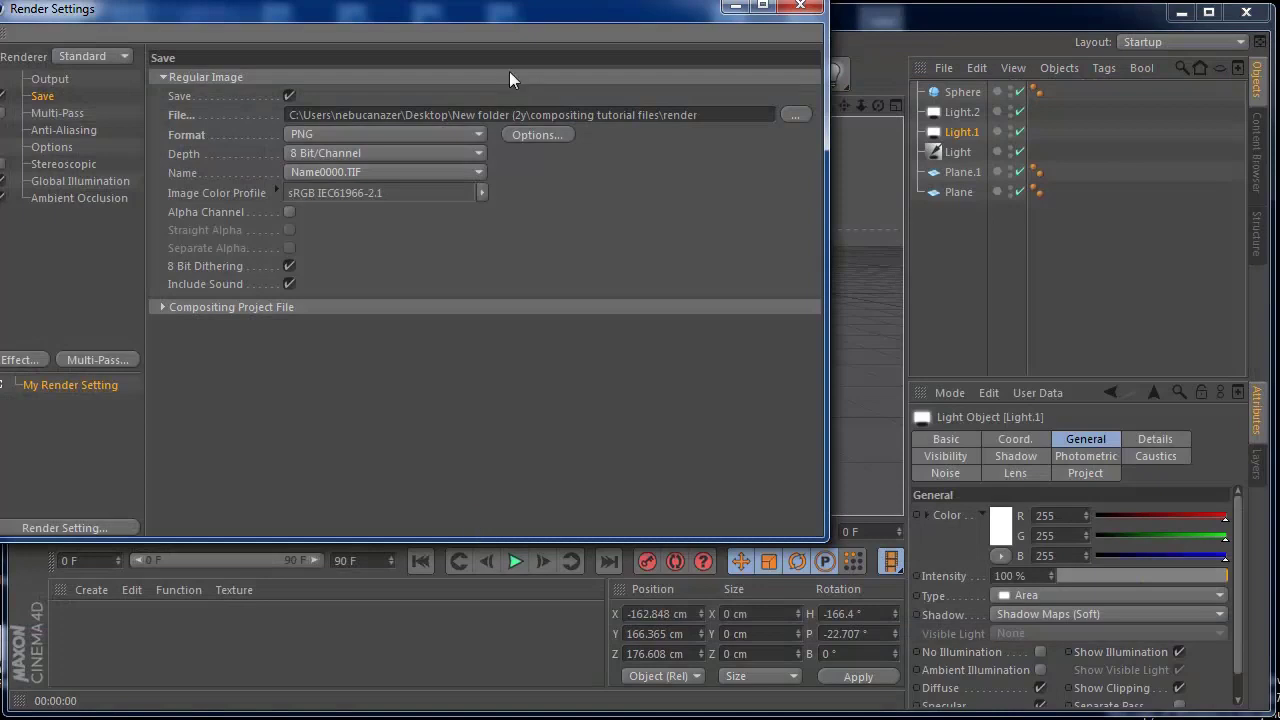
Set the render output size to 1920 x 1080 pixels and close the render settings
left_click(52, 80)
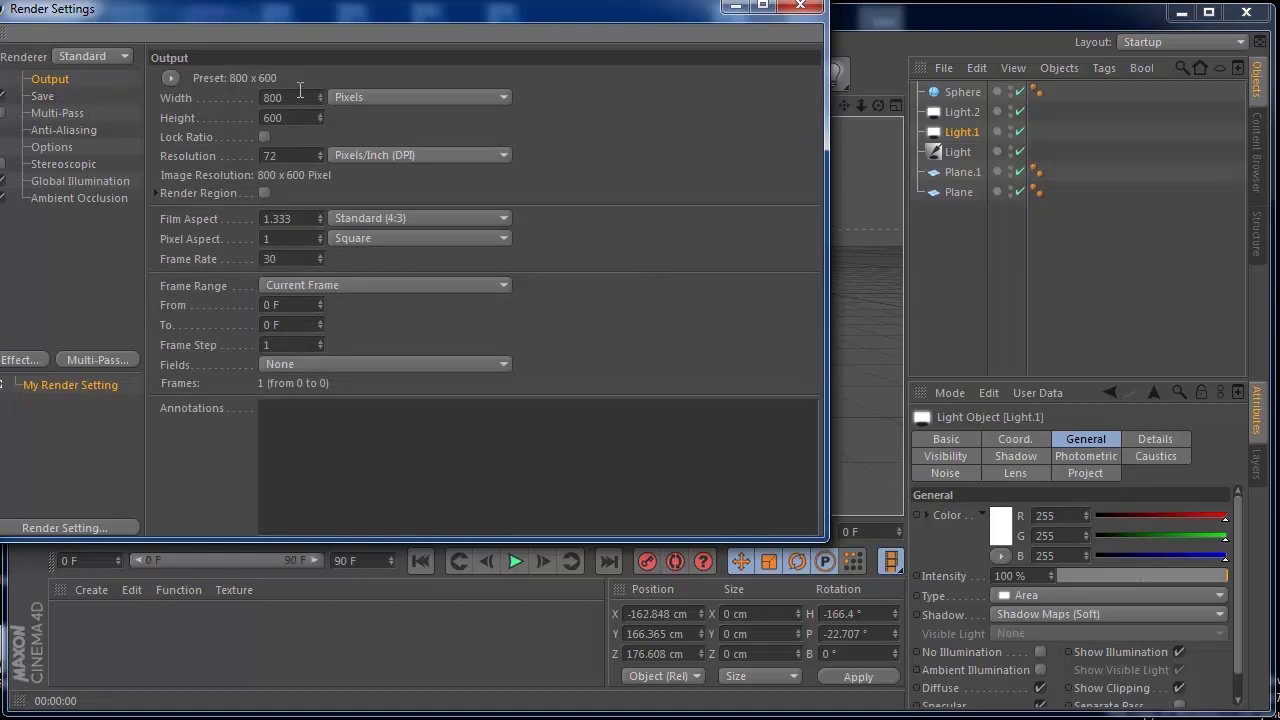
left_click_drag(298, 97, 249, 102)
type("1920")
key("Tab")
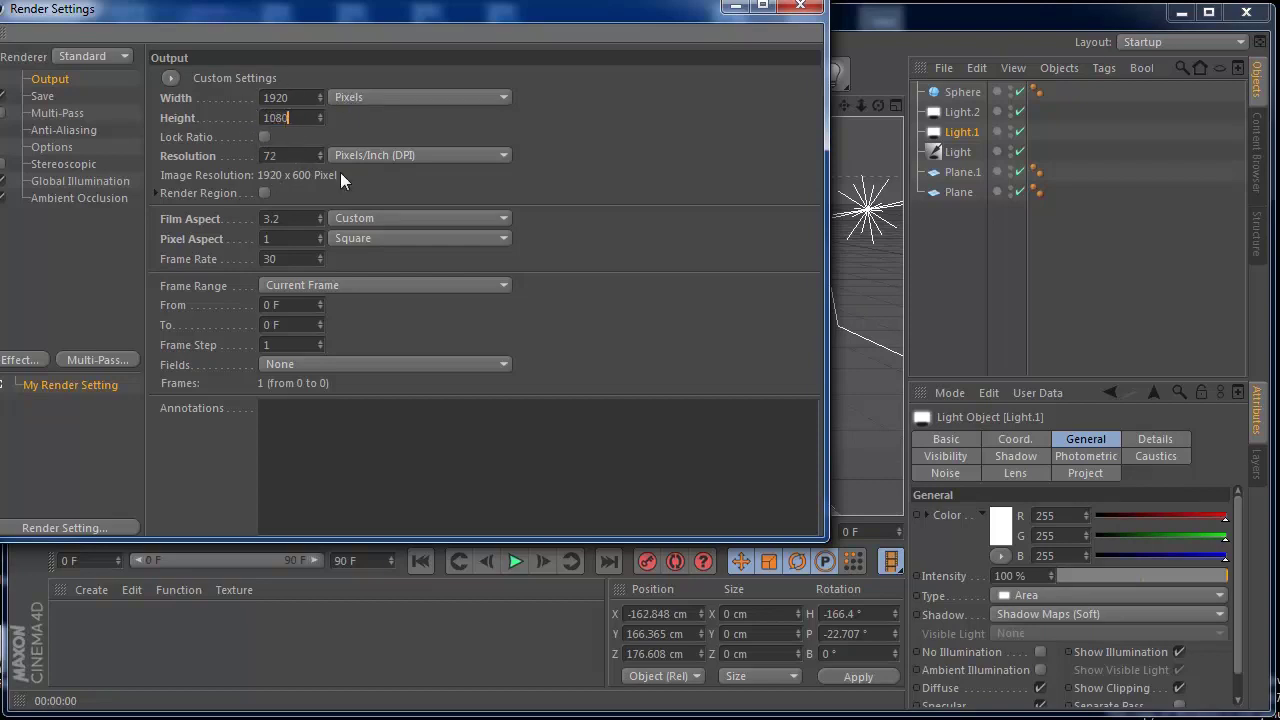
left_click_drag(260, 33, 402, 105)
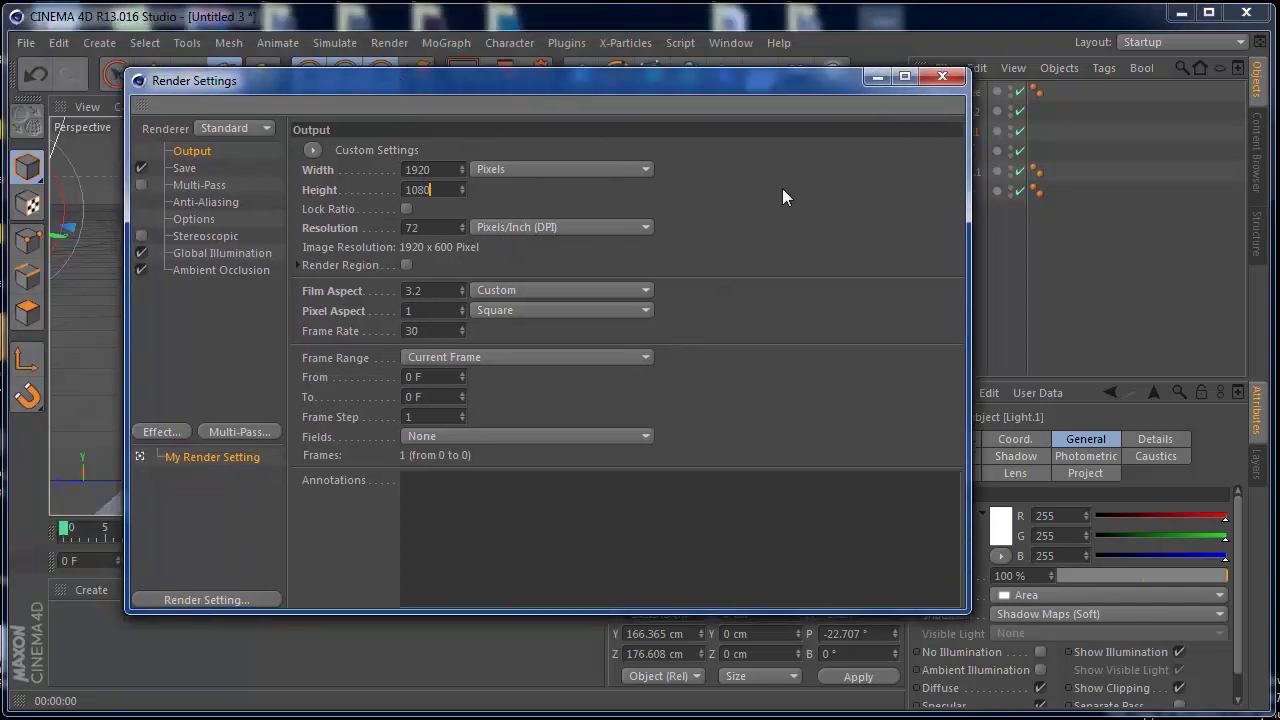
left_click(941, 81)
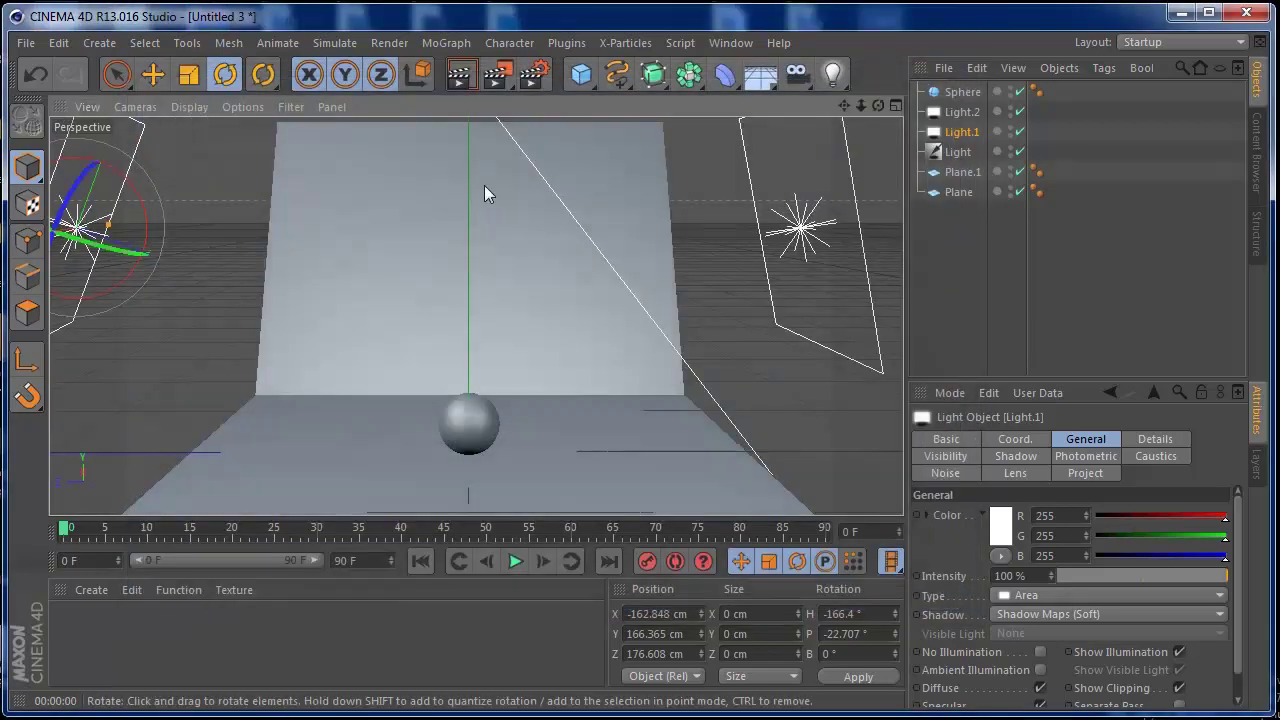
Save the project as "tutorial" in the compositing tutorial files folder
left_click(26, 44)
left_click(108, 205)
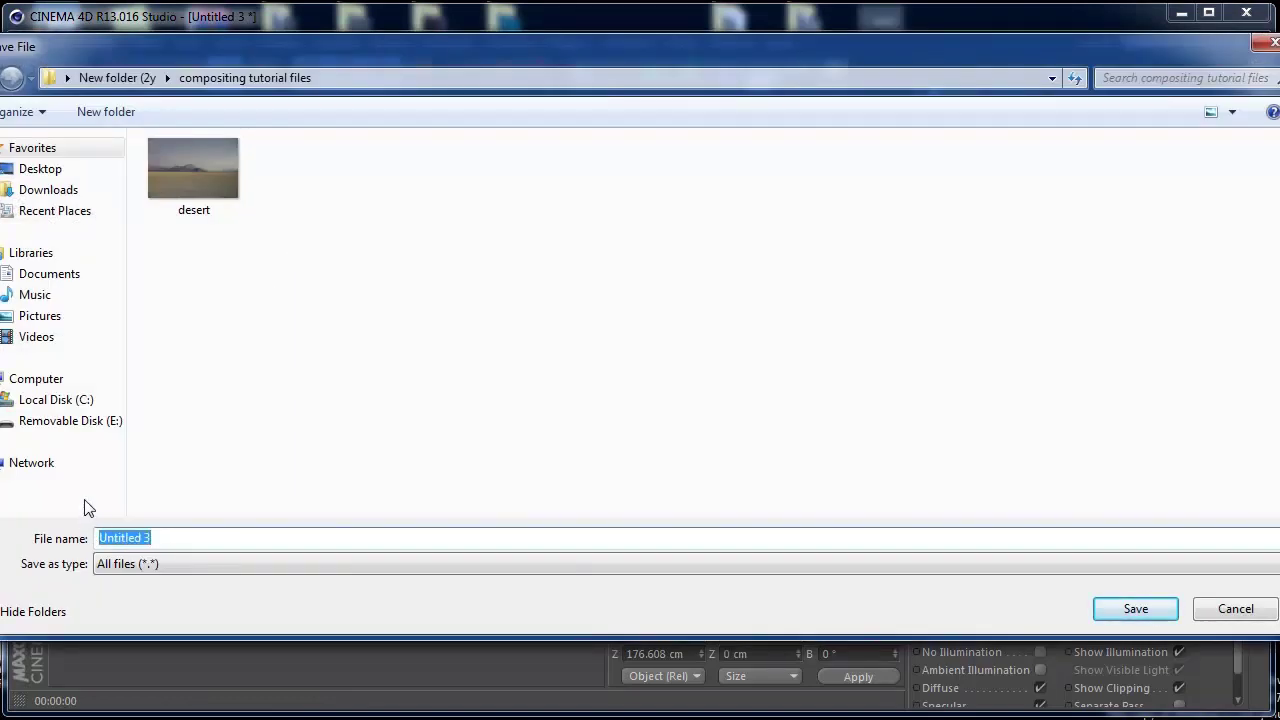
type("tutorial")
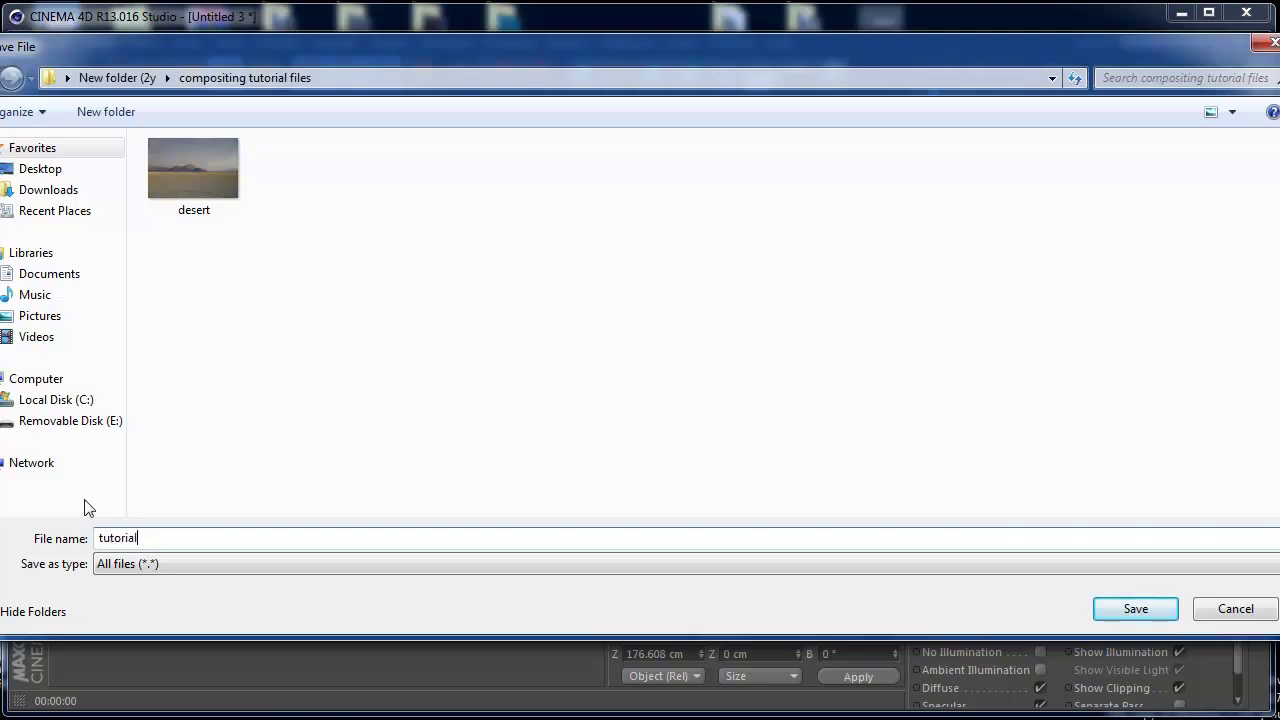
key("Return")
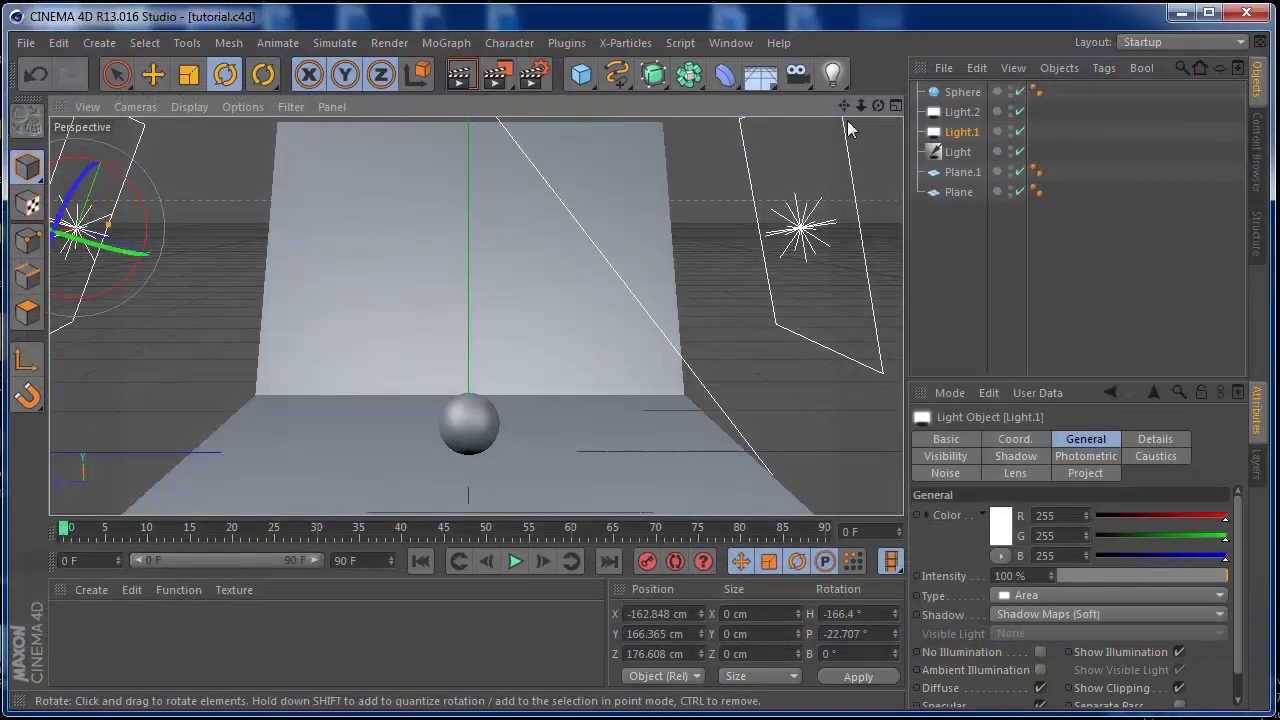
Create a material from the desert image in the compositing tutorial files folder, and close the folder window
left_click_drag(861, 106, 666, 181)
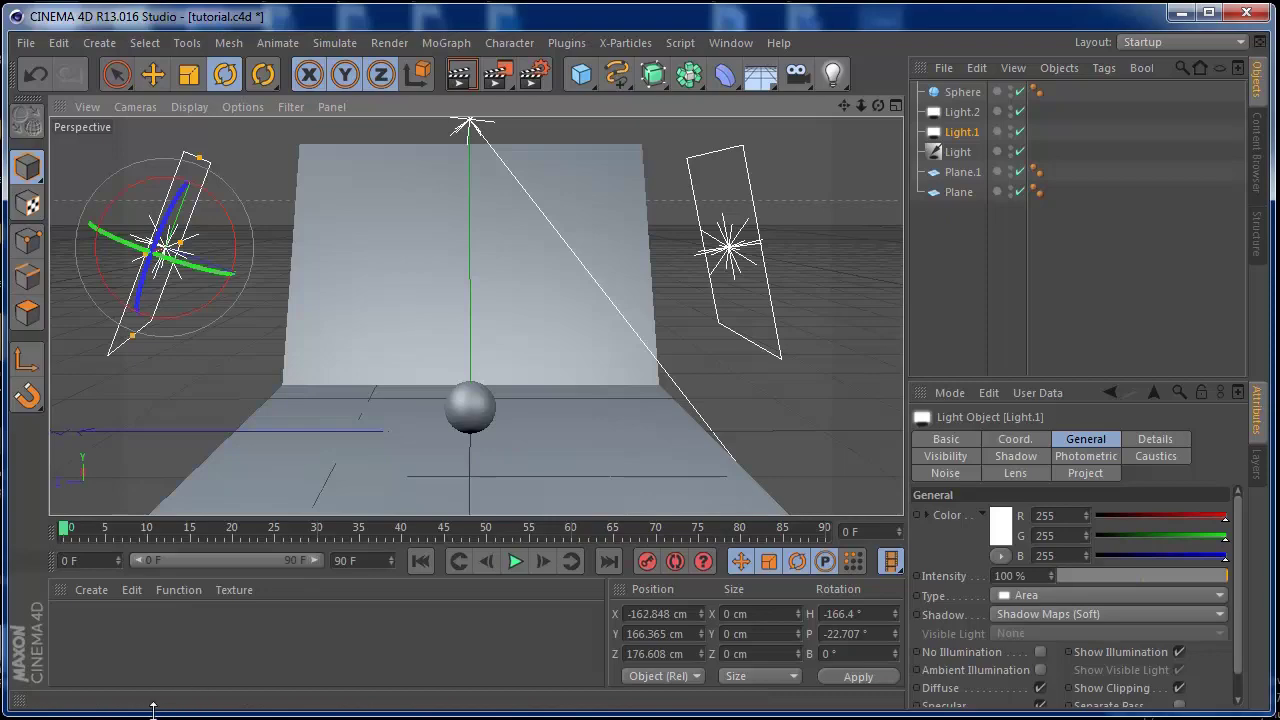
key("alt+Tab")
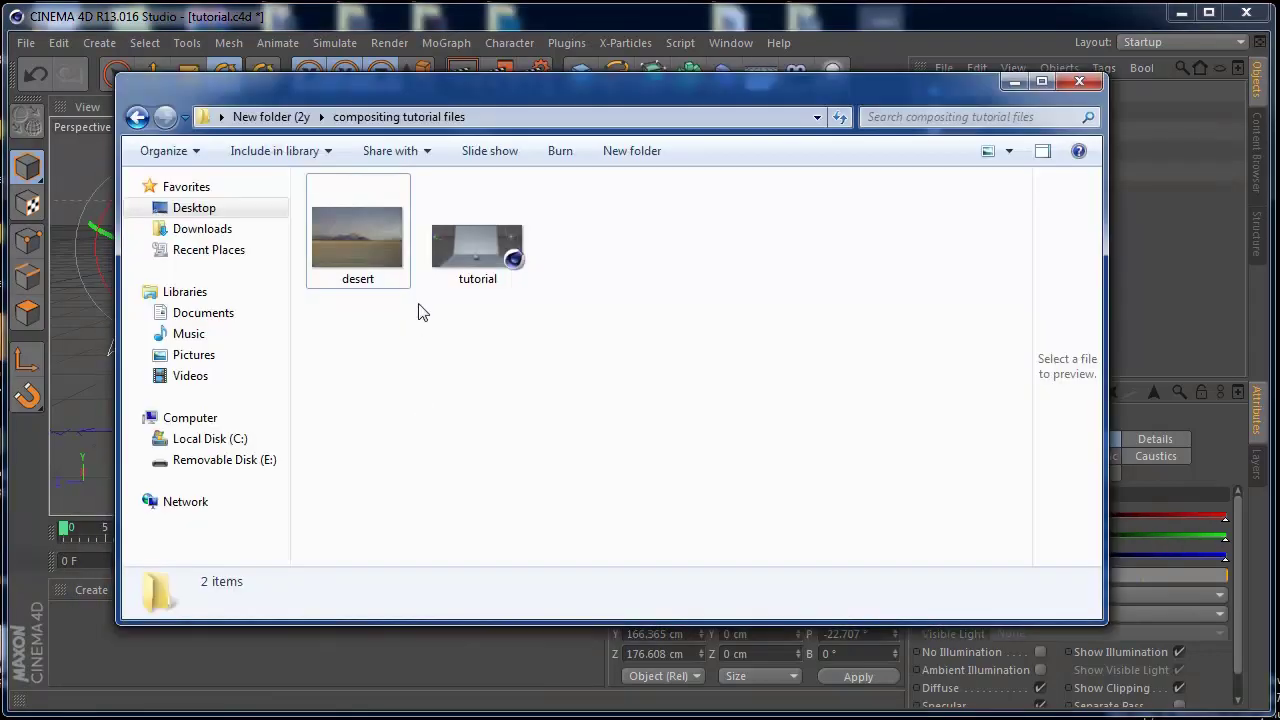
left_click_drag(377, 97, 711, 106)
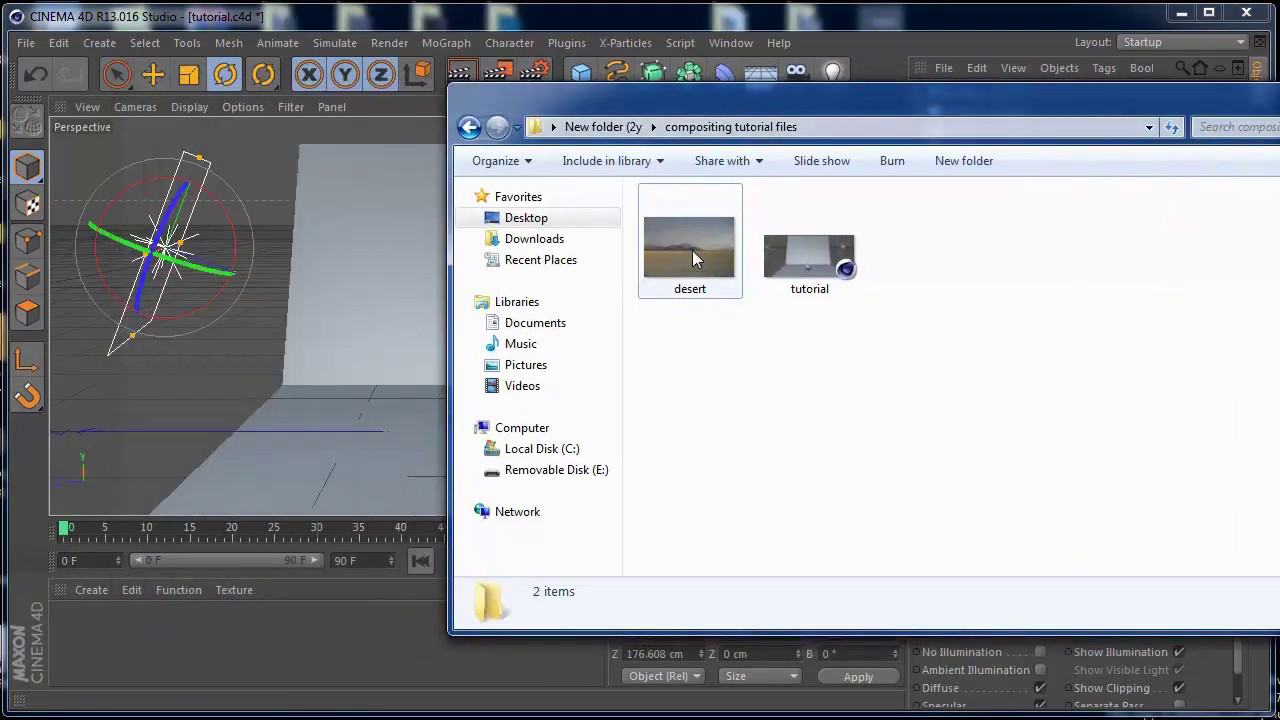
left_click(688, 252)
left_click_drag(169, 616, 110, 629)
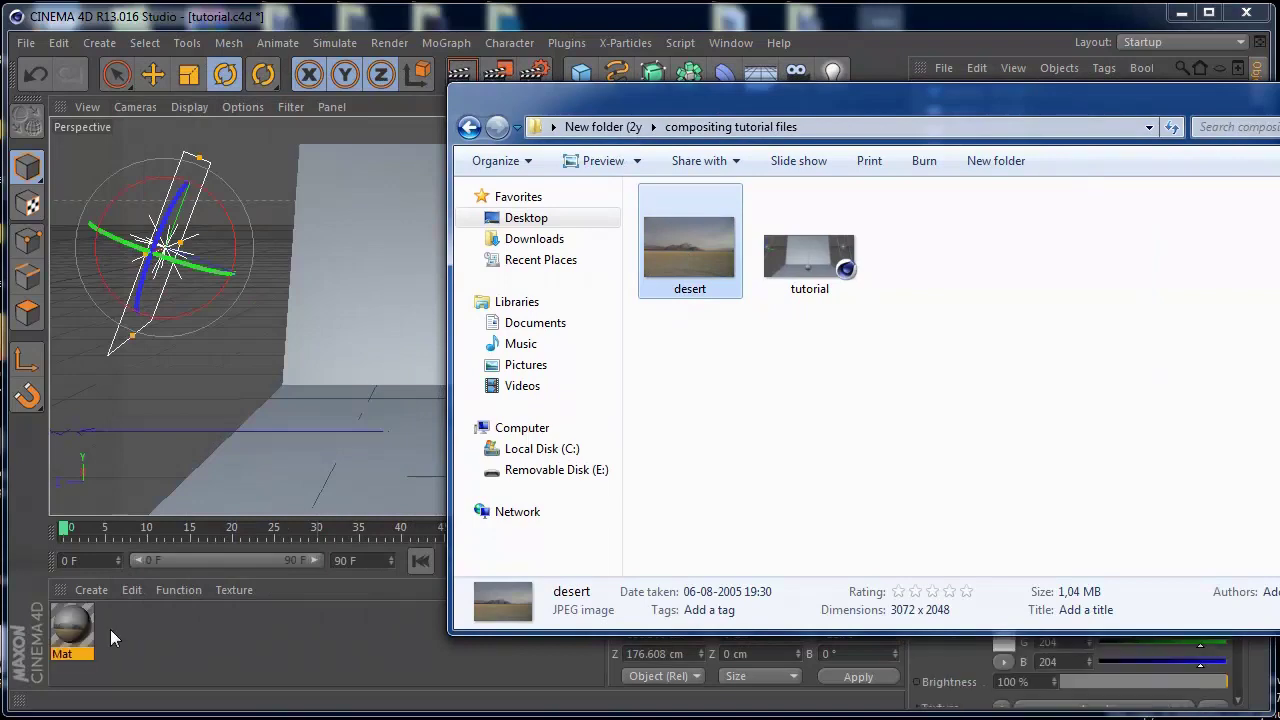
left_click_drag(1221, 100, 898, 174)
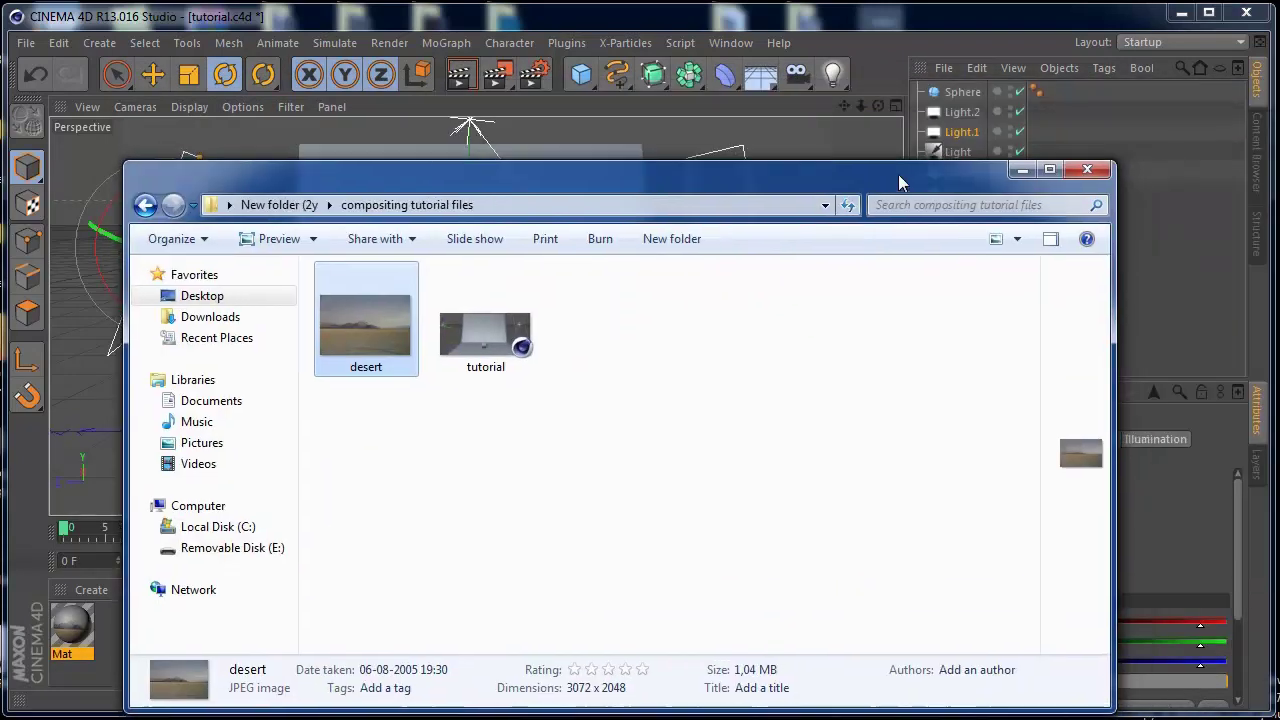
left_click(1088, 169)
Apply the desert material to the backdrop plane (Plane.1) and copy its texture tag to the floor plane
left_click_drag(85, 624, 985, 173)
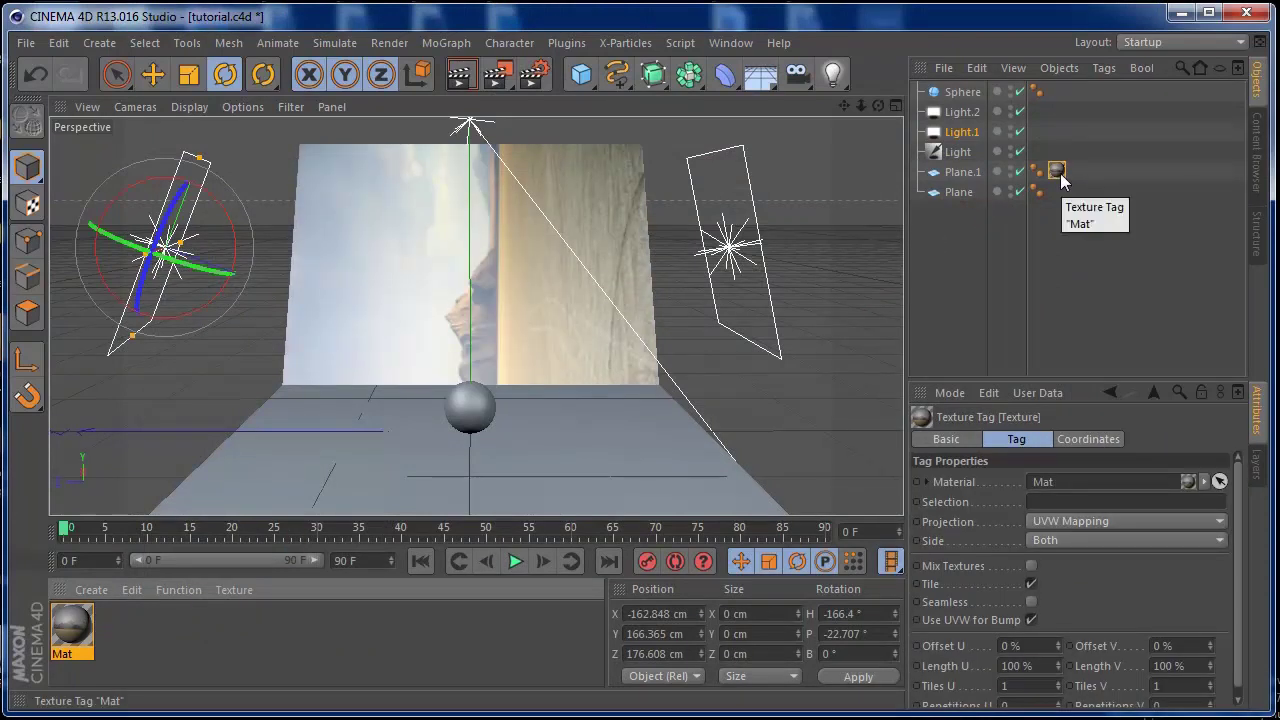
left_click_drag(1057, 172, 1060, 194, "ctrl")
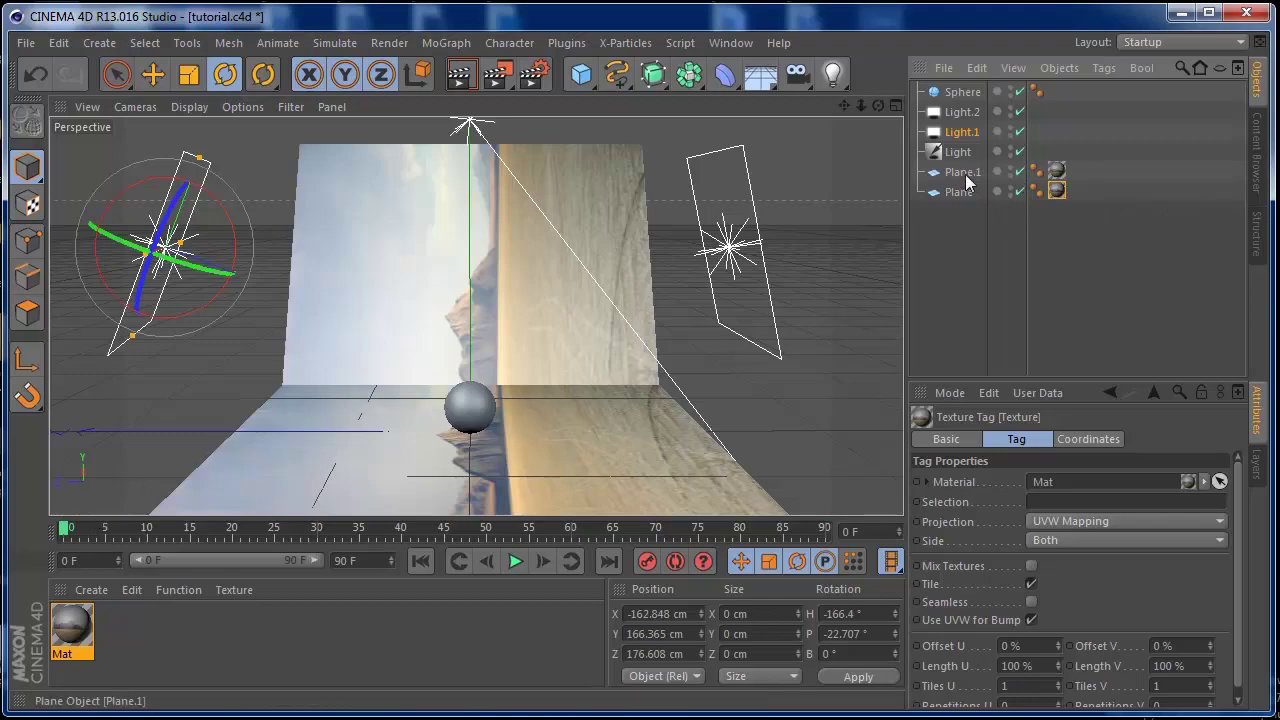
Turn the backdrop plane so the desert image stands upright, and set its rotation to H -90°, P 65° and B 0°
left_click(608, 193)
left_click_drag(505, 248, 522, 334)
left_click(975, 439)
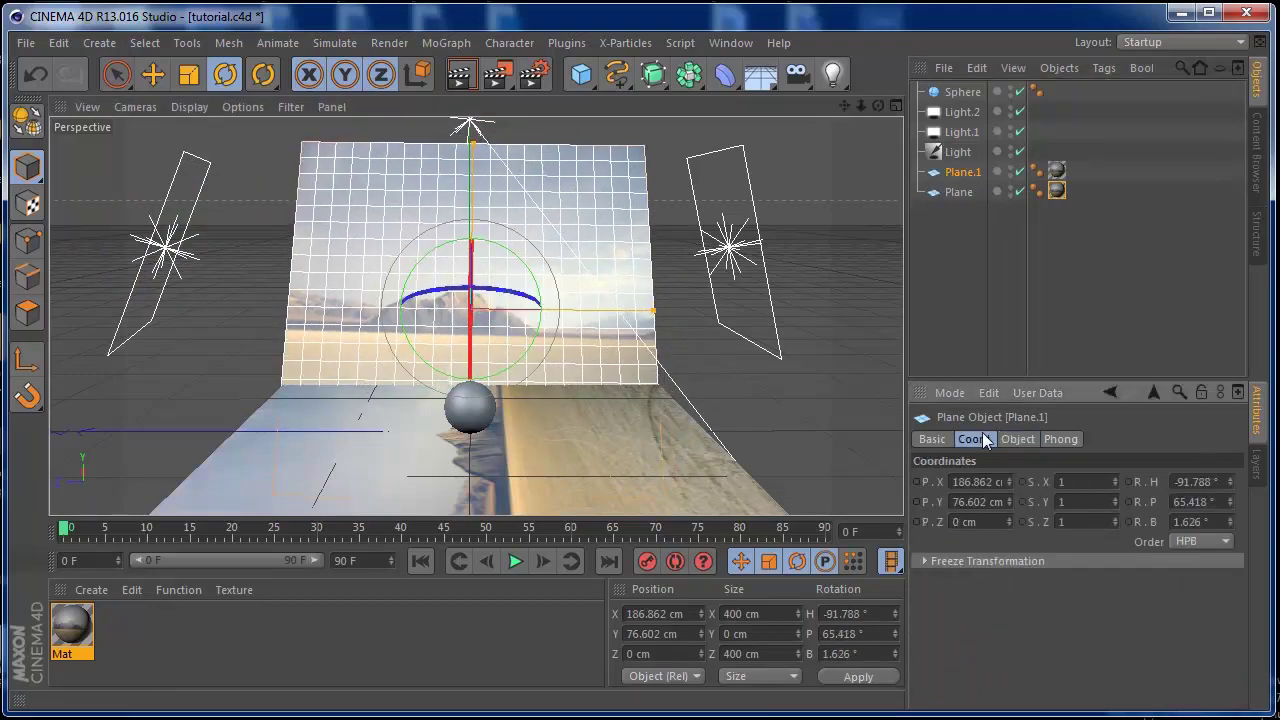
left_click(1219, 481)
type("-90")
key("Return")
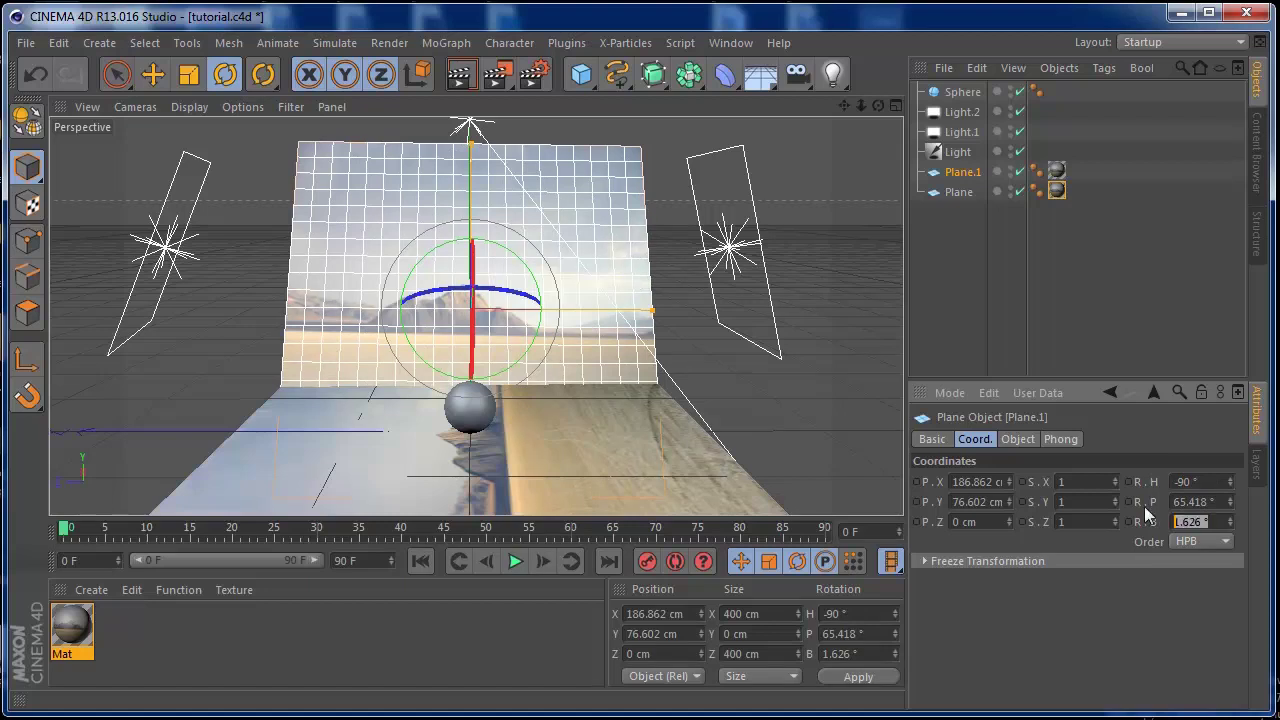
type("0")
key("Return")
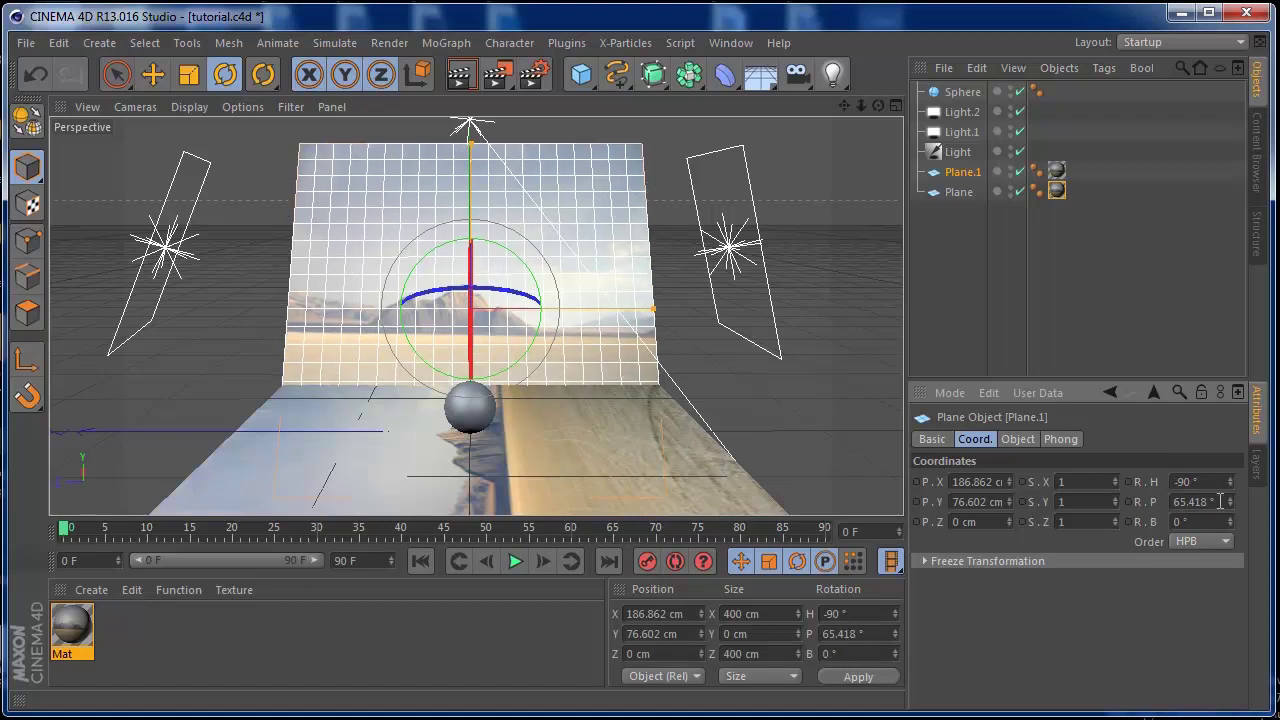
left_click_drag(1229, 501, 1165, 504)
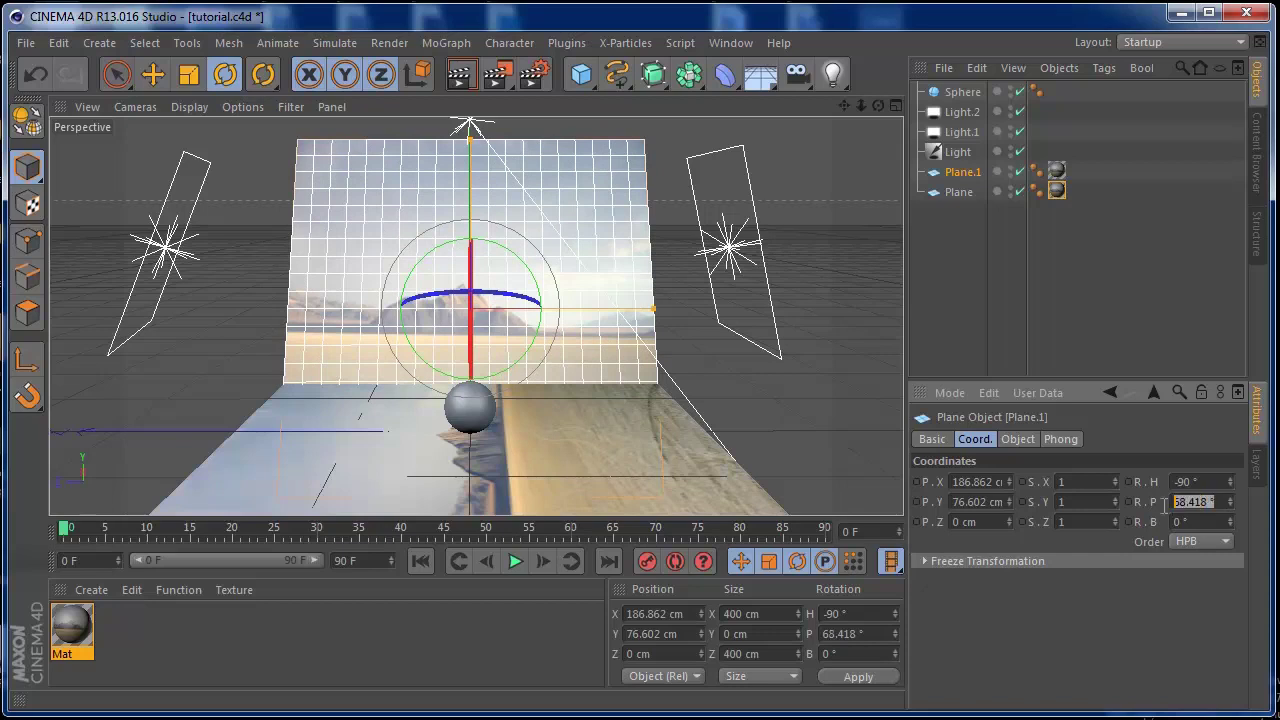
type("65")
key("Return")
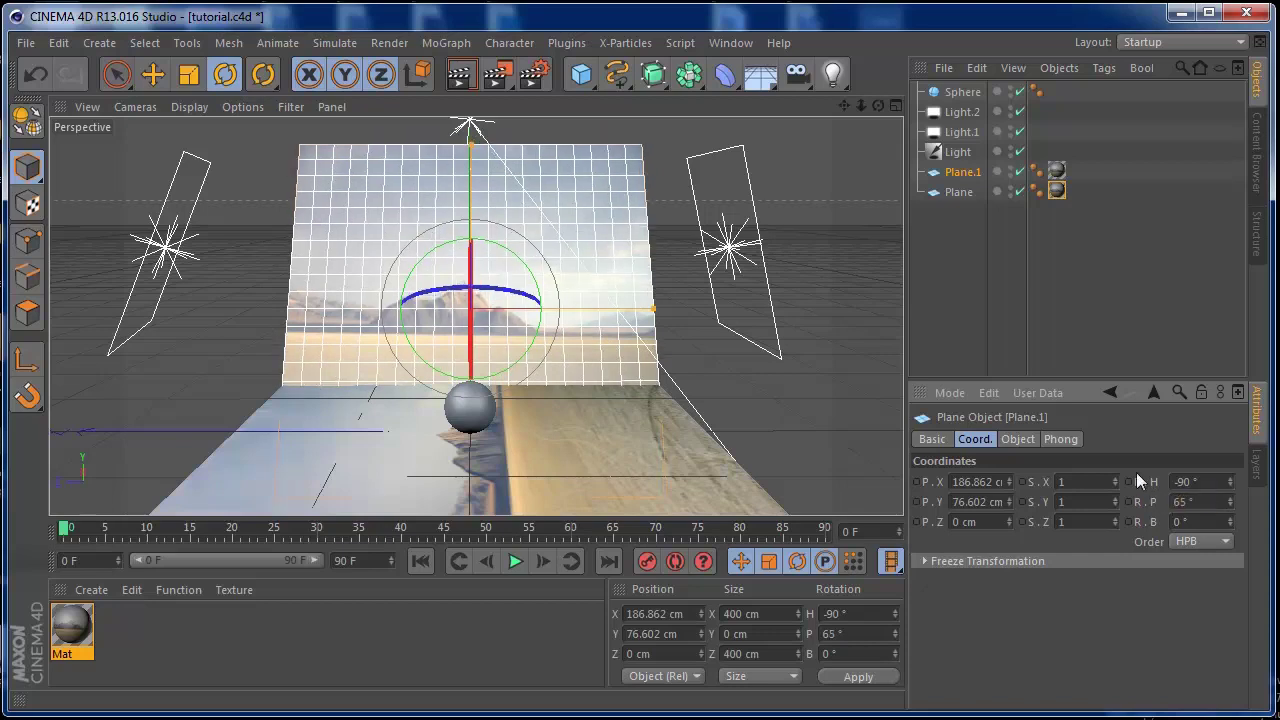
Turn the floor plane so its desert image lines up with the backdrop, and set its heading rotation to -90°
left_click(957, 195)
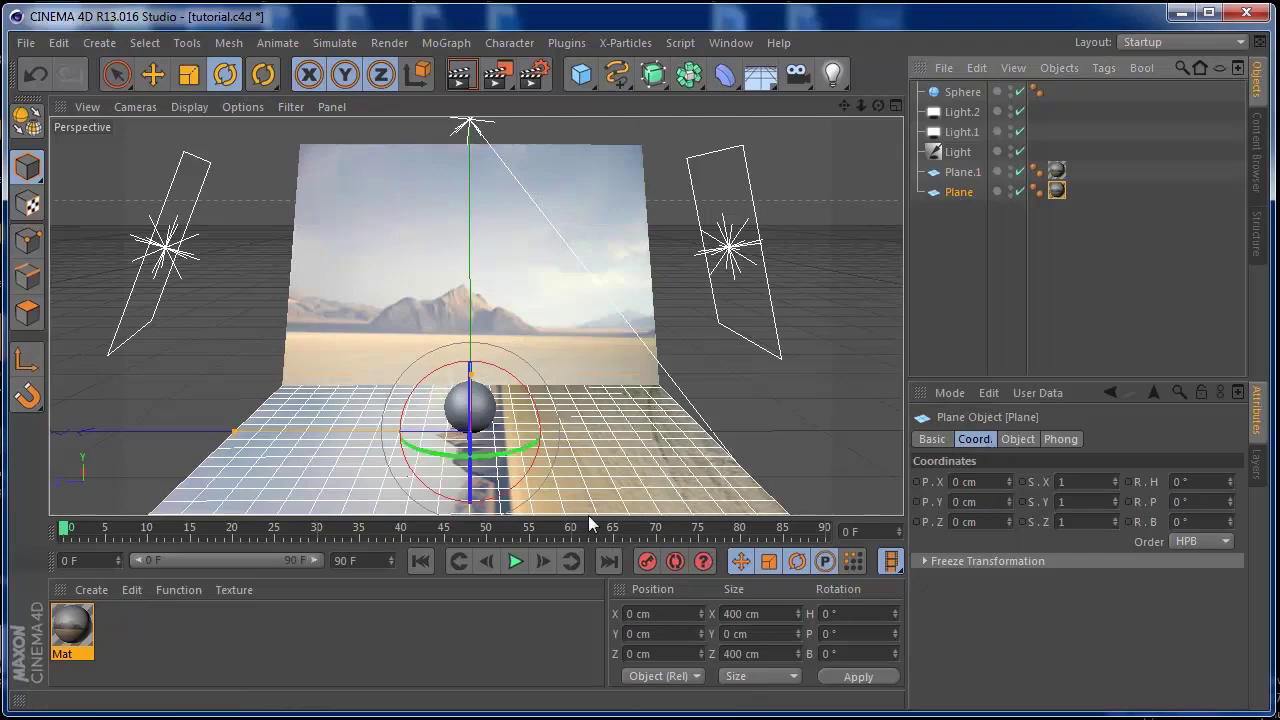
left_click_drag(518, 468, 420, 442)
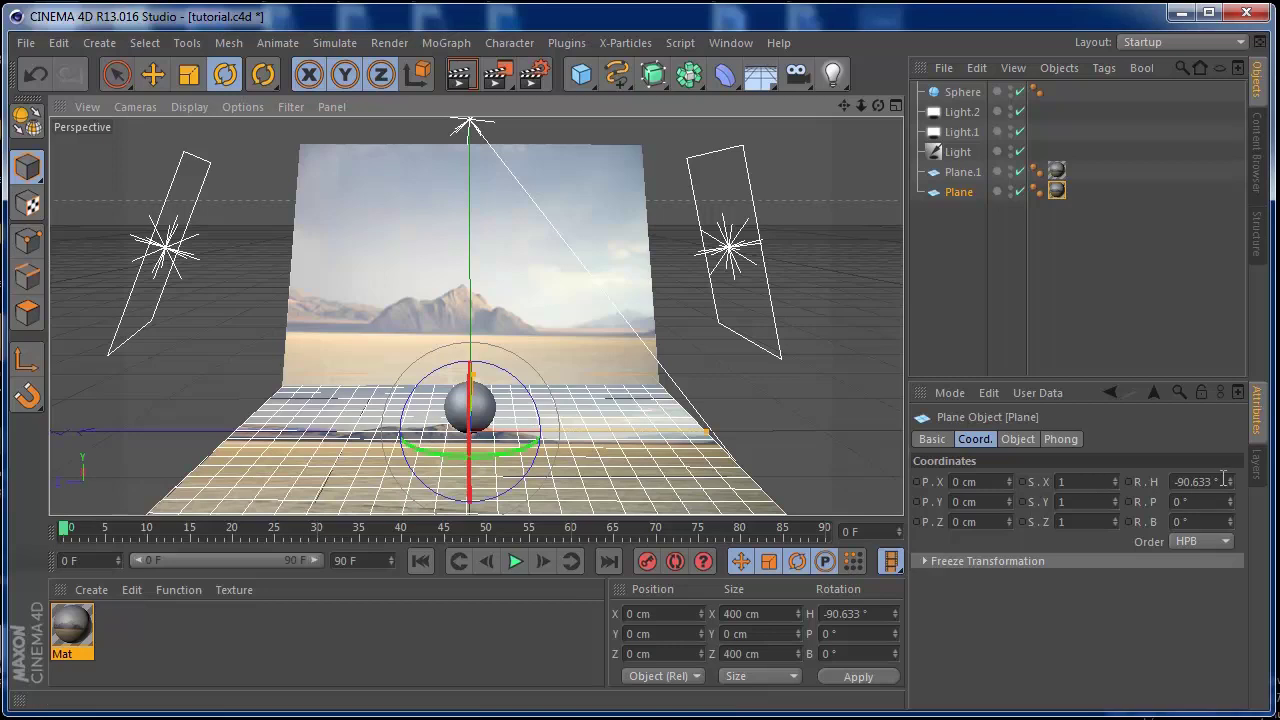
left_click(1224, 481)
key("BackSpace")
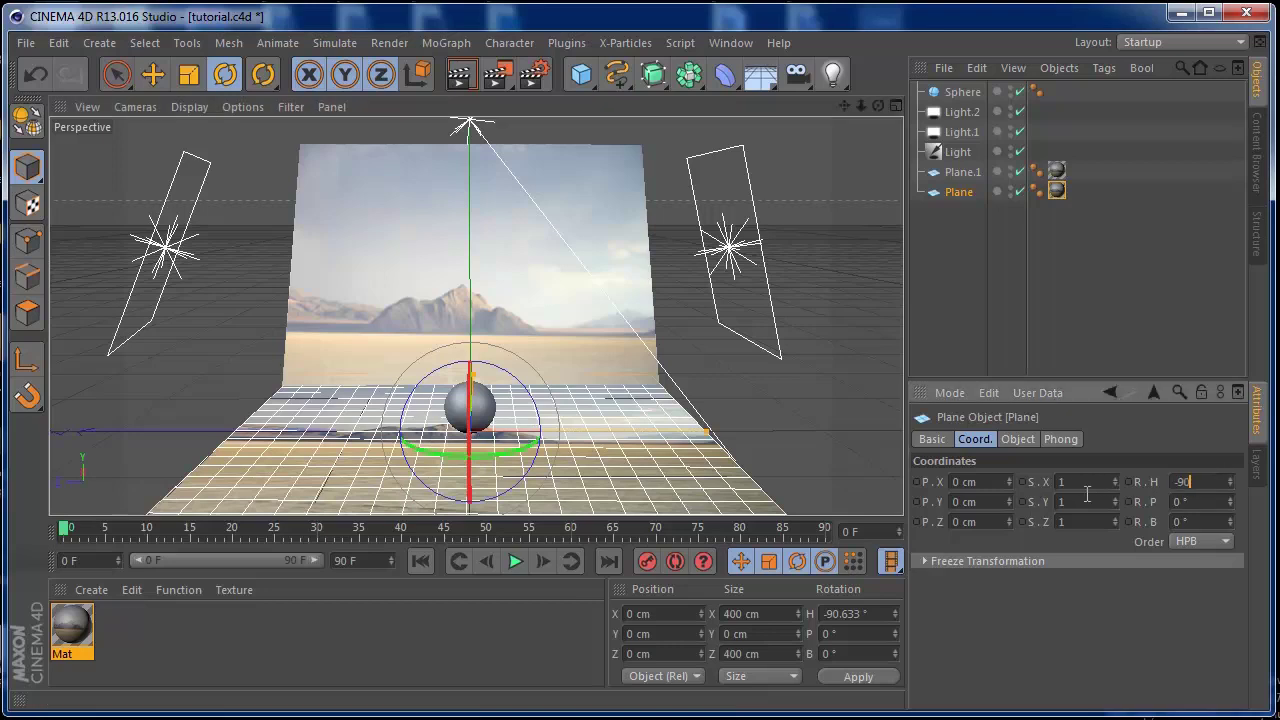
type("-90")
key("Return")
Move the floor plane to about X 57.5 cm, and add a camera to the scene
left_click_drag(845, 110, 833, 78)
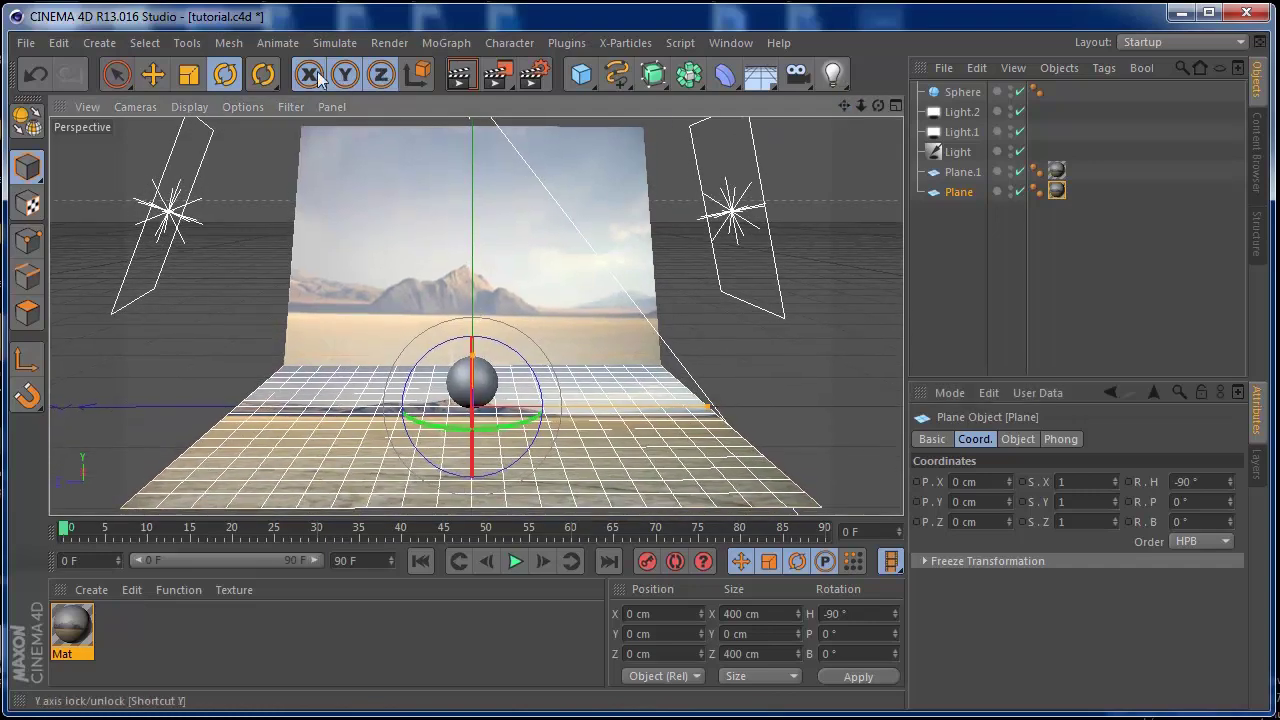
left_click(153, 74)
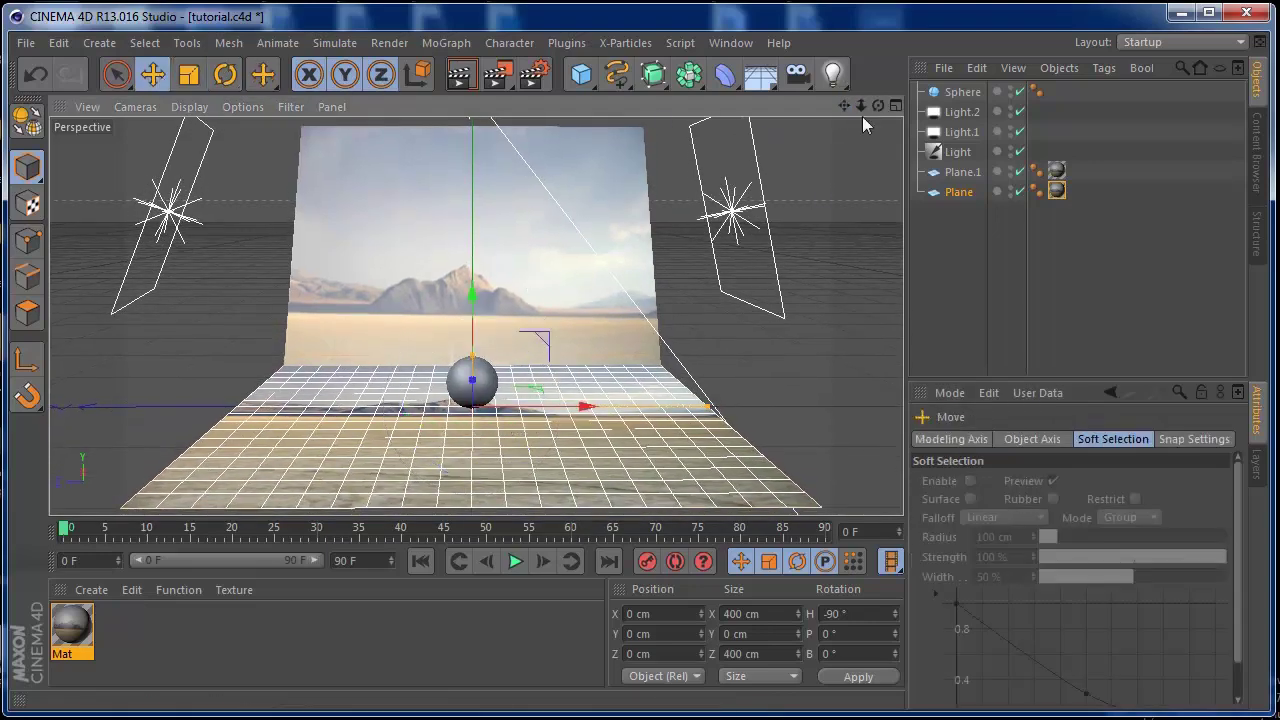
left_click_drag(864, 114, 731, 149)
left_click_drag(528, 366, 580, 360)
left_click_drag(879, 105, 1014, 66)
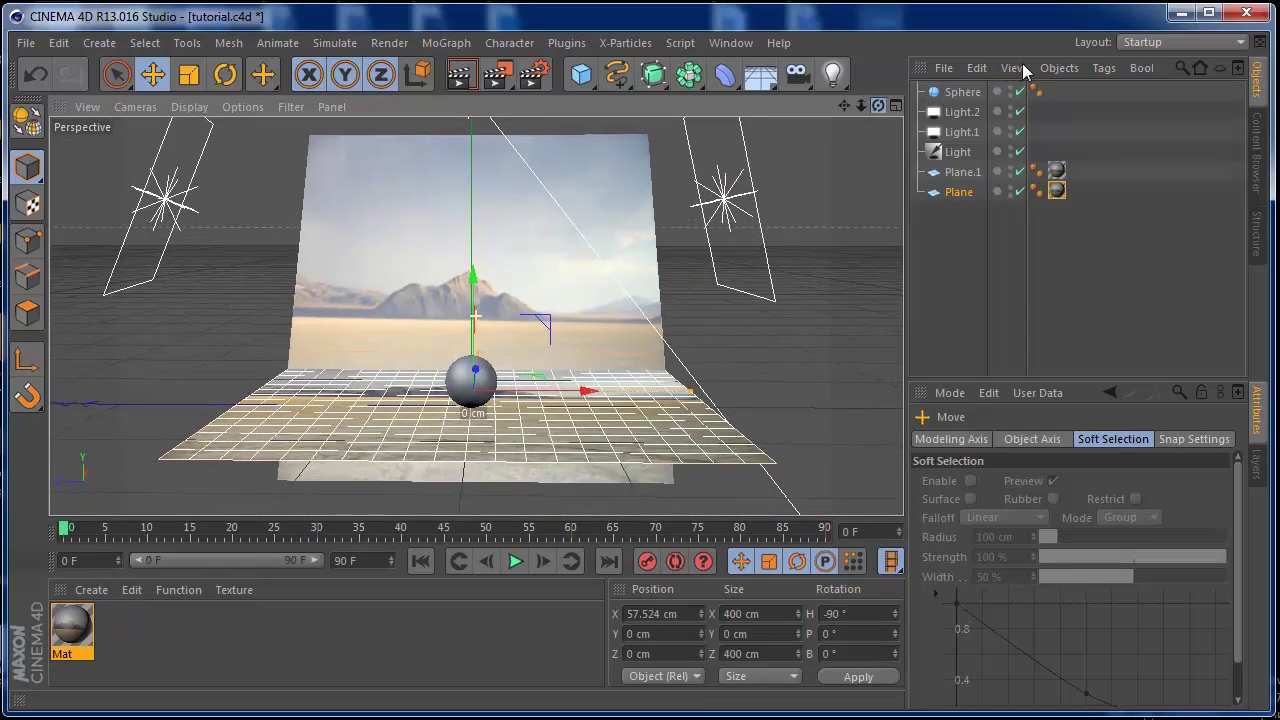
left_click_drag(850, 106, 862, 111)
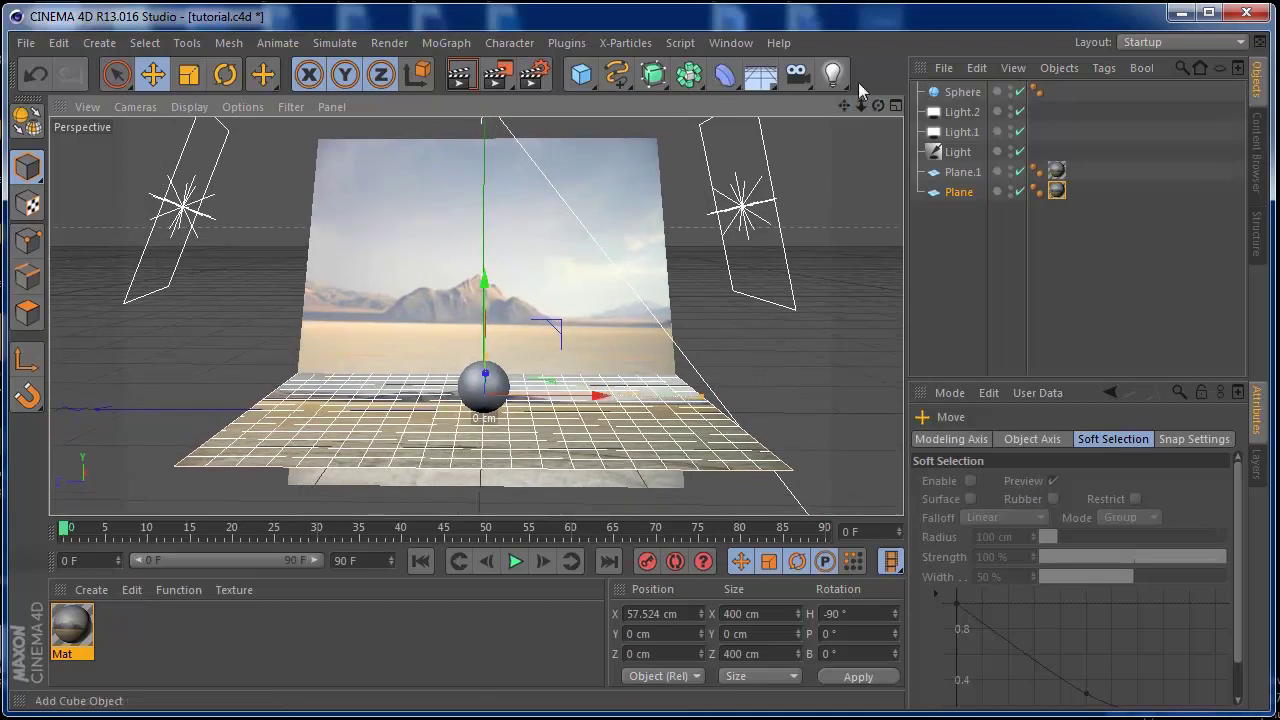
left_click_drag(797, 85, 897, 88)
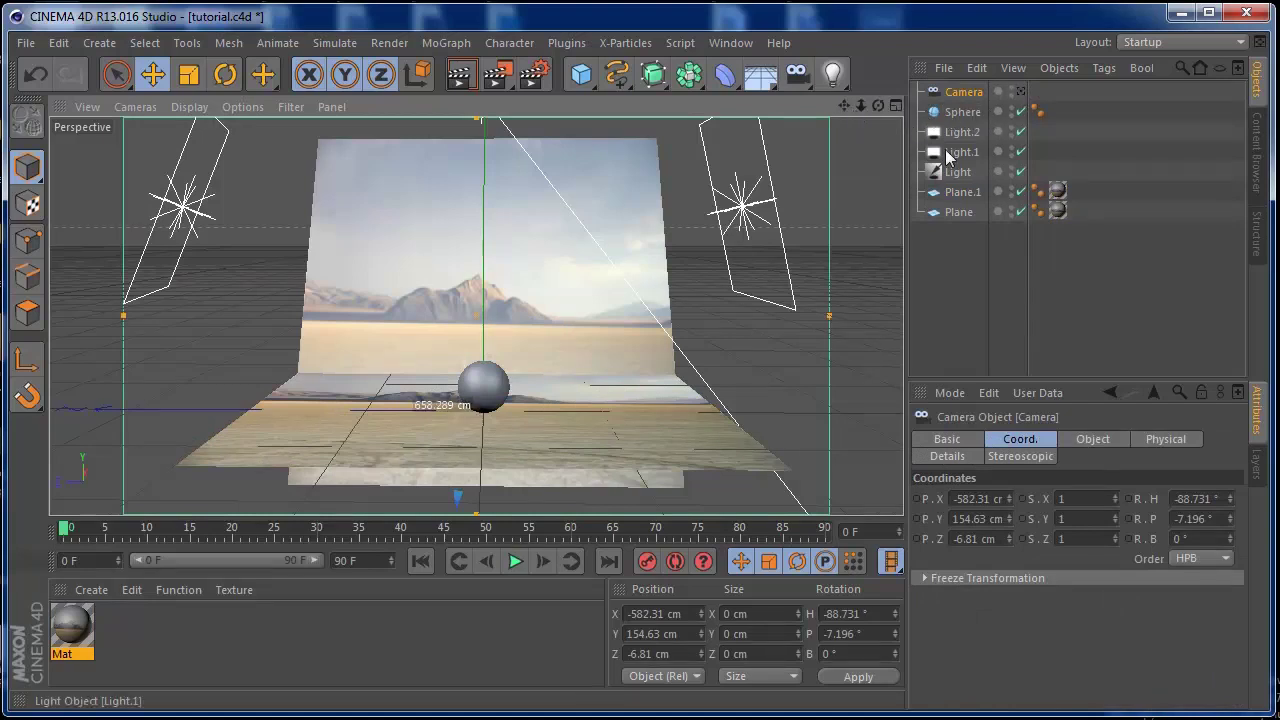
Widen the backdrop plane (Plane.1) to about 1207 cm and the floor plane to about 940 cm
left_click(964, 196)
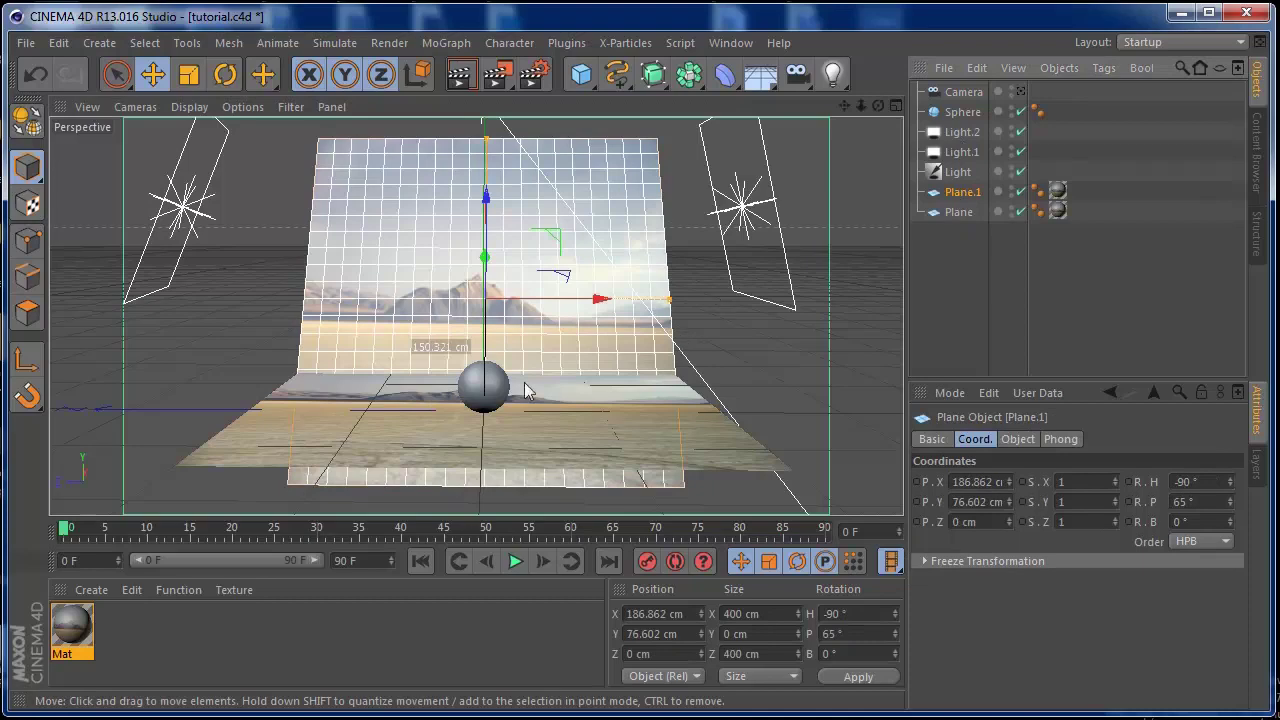
left_click_drag(672, 305, 1048, 273)
left_click(958, 212)
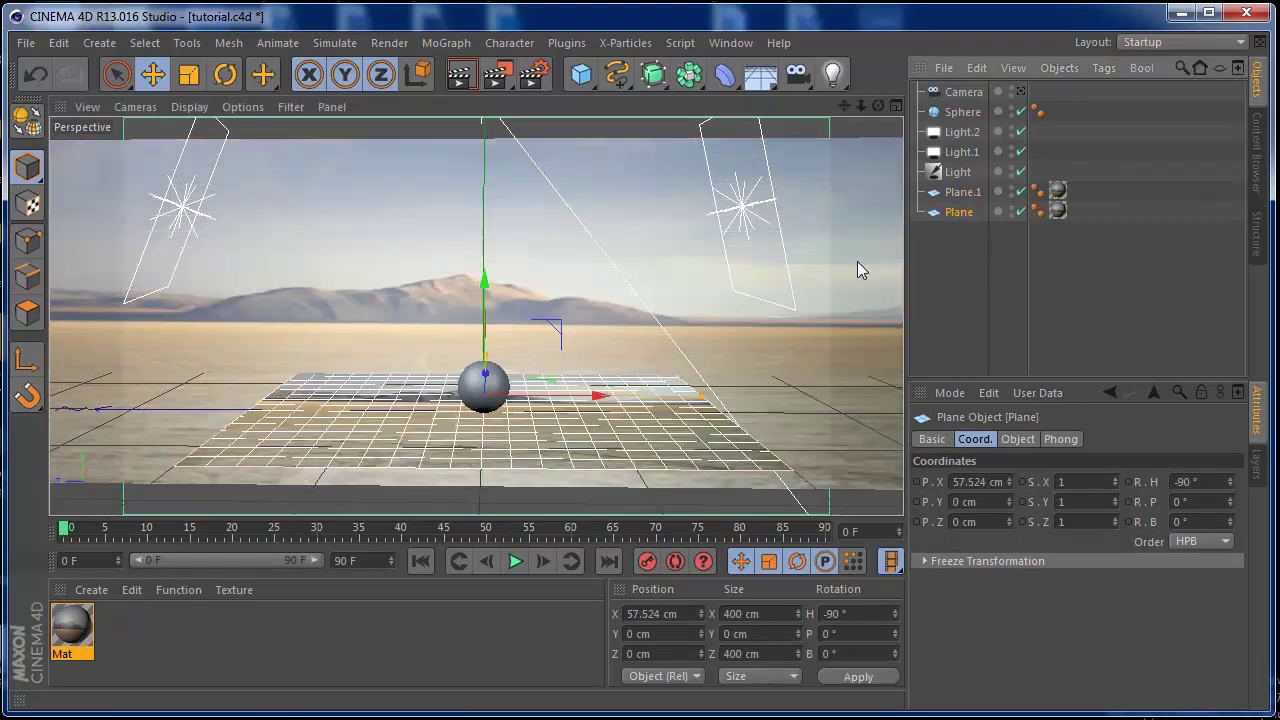
left_click_drag(702, 399, 969, 391)
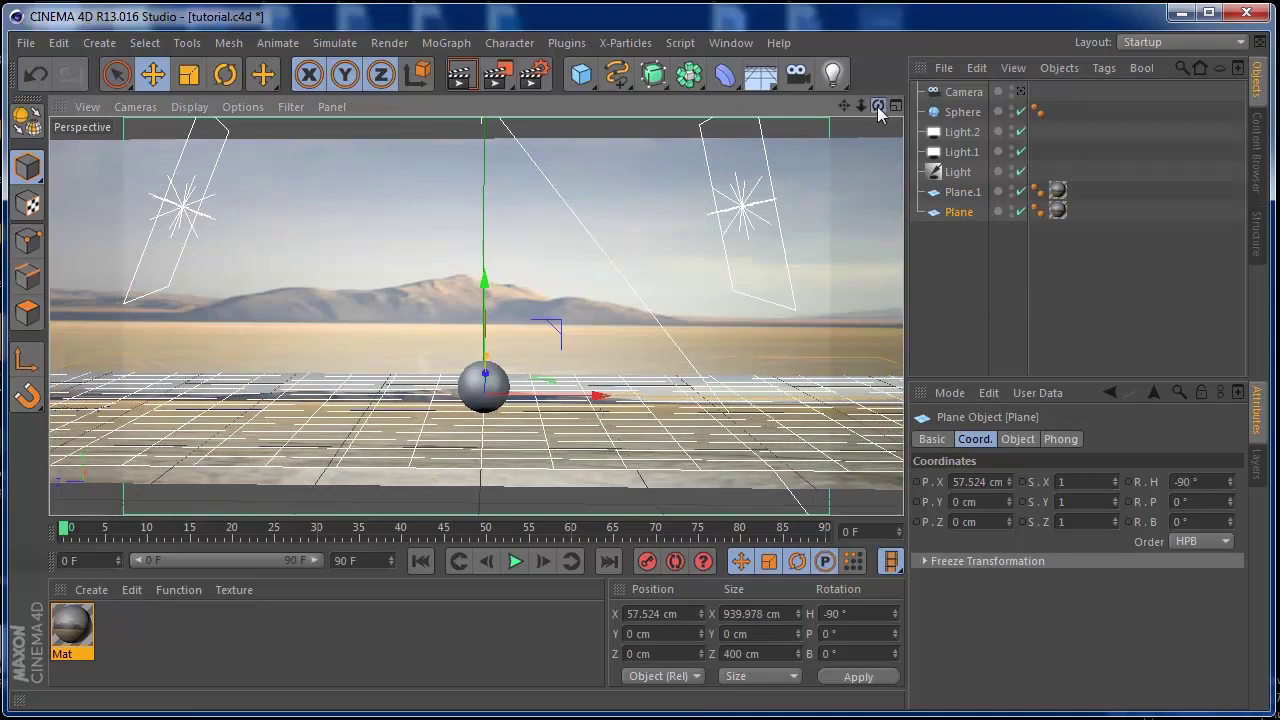
Shift the floor plane to about X 47.6 cm and render the view closer to the sphere
left_click_drag(878, 105, 574, 366)
left_click_drag(878, 105, 966, 92)
left_click_drag(861, 105, 636, 100)
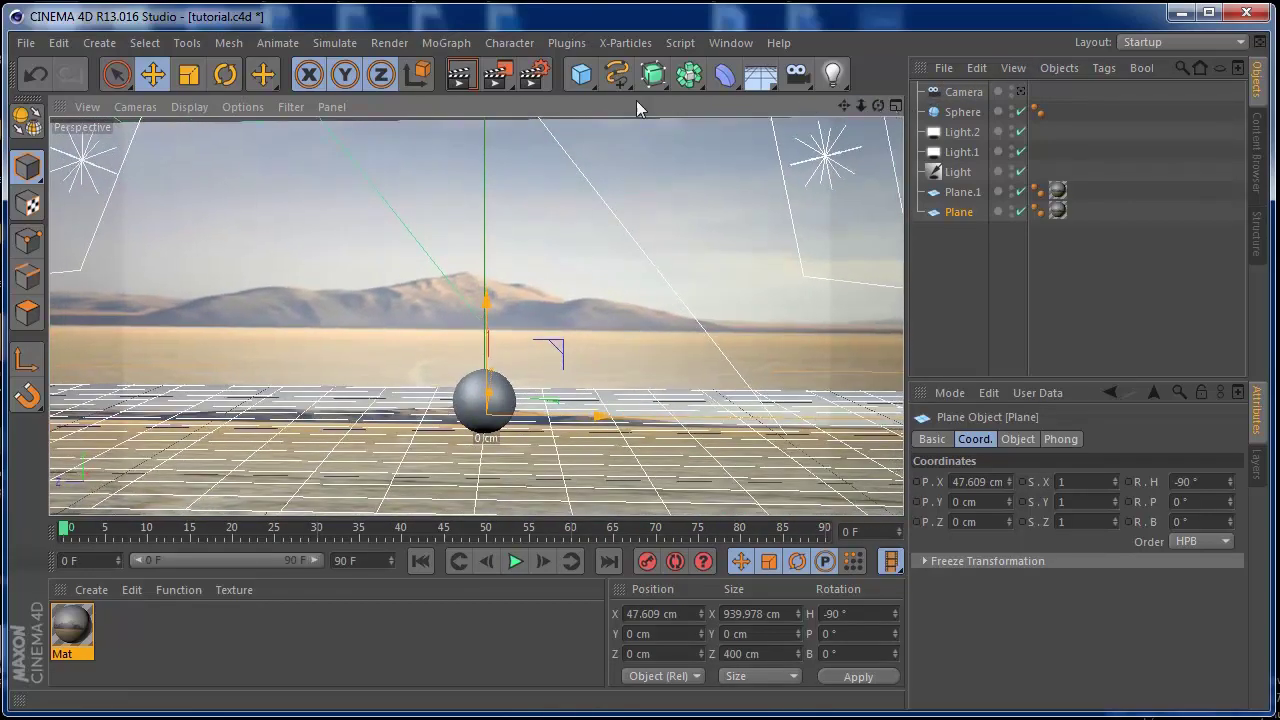
left_click(461, 74)
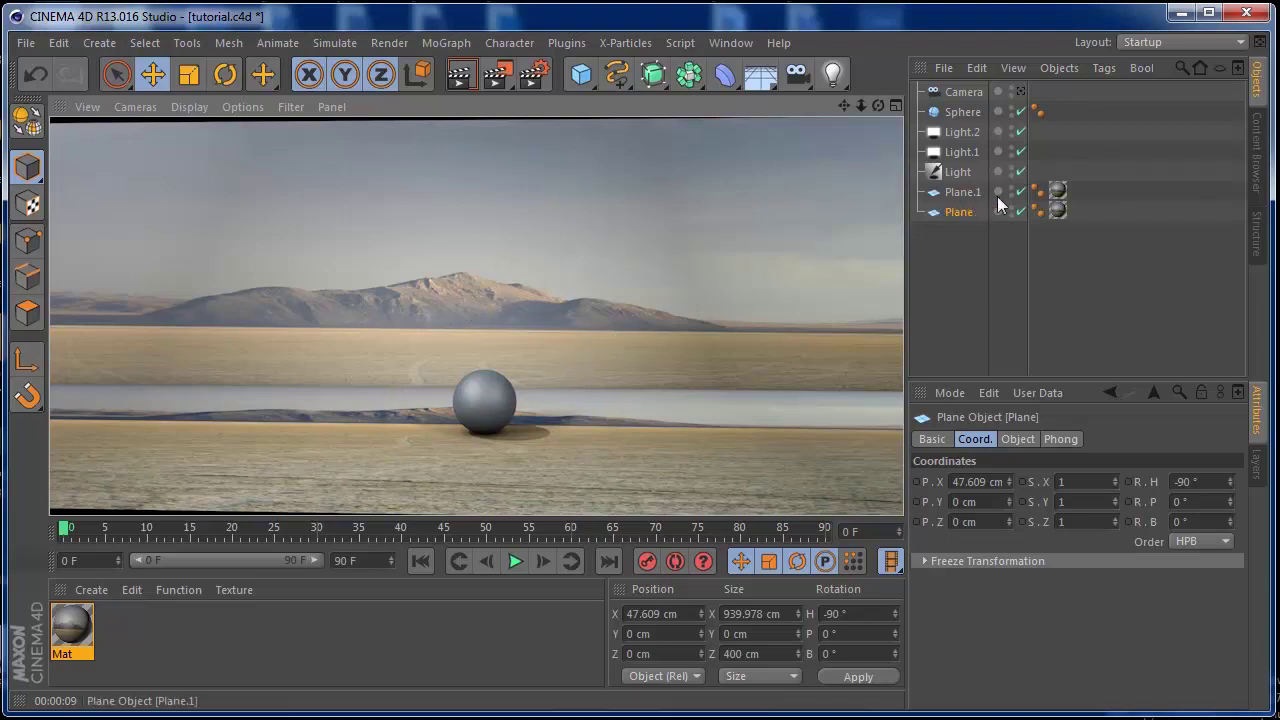
Set the projection of both planes' desert texture tags to Frontal
left_click(1058, 190)
left_click(1058, 210, "shift")
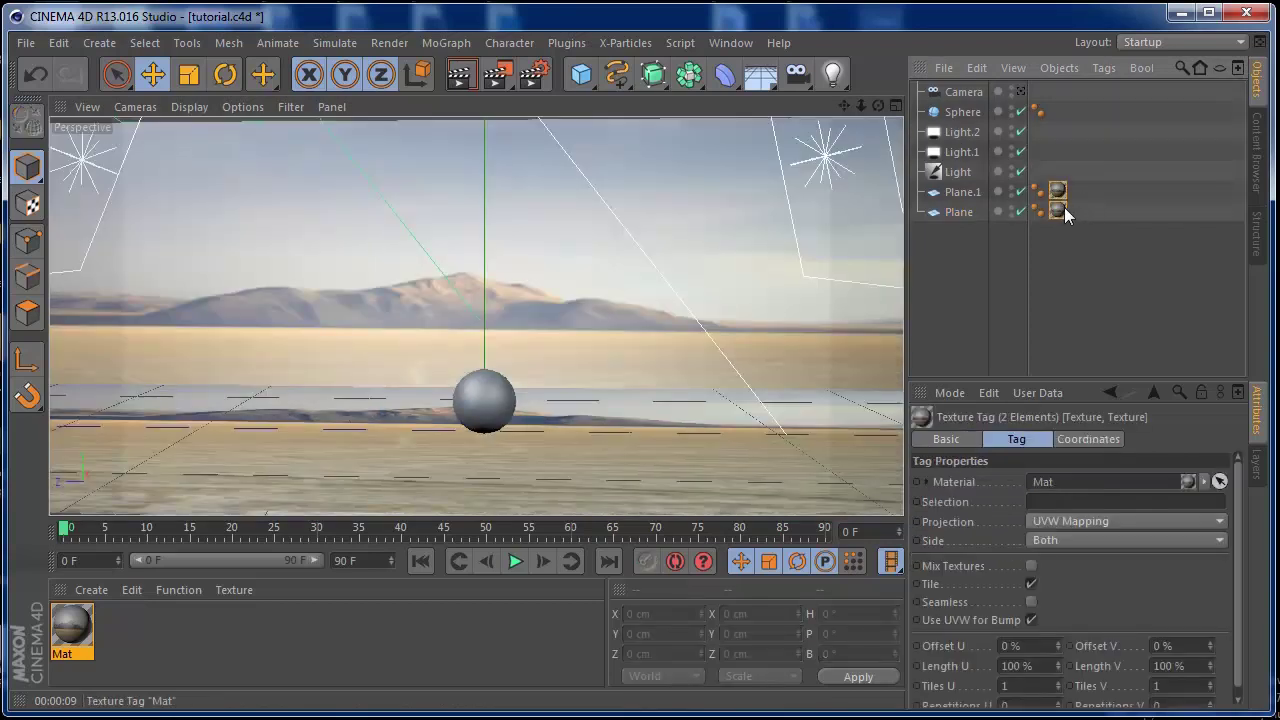
left_click(1145, 522)
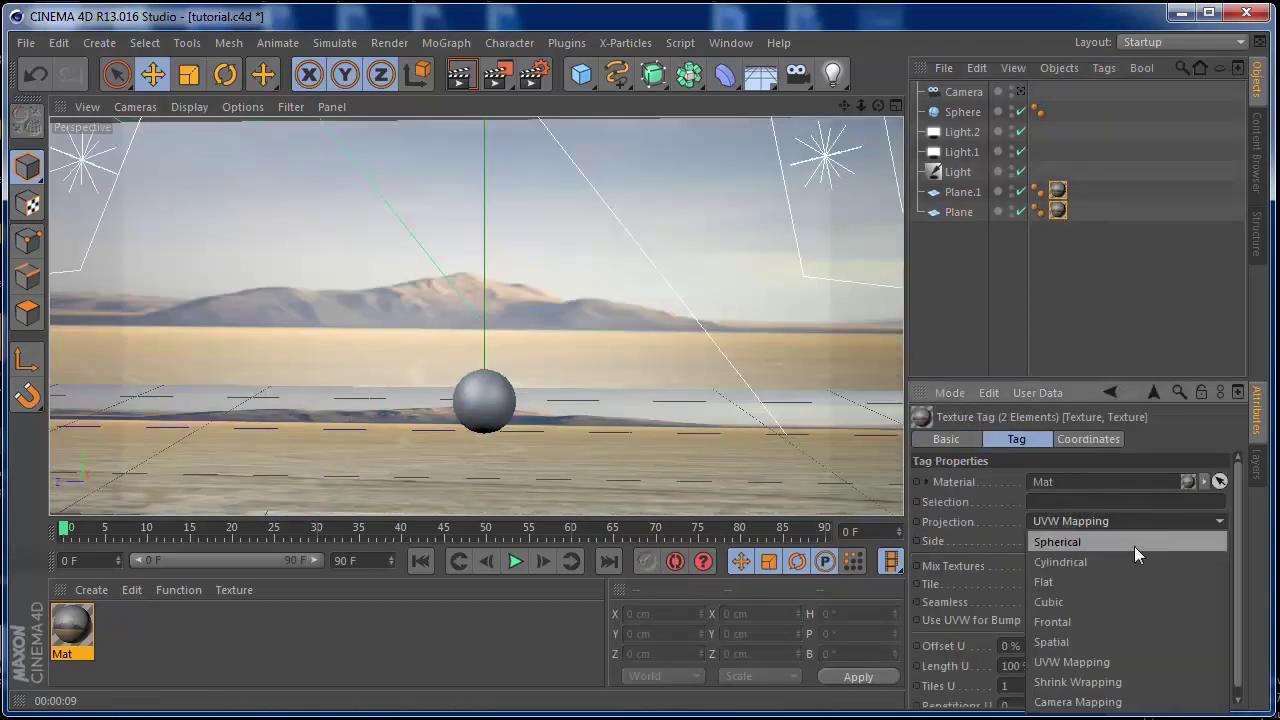
left_click(1121, 613)
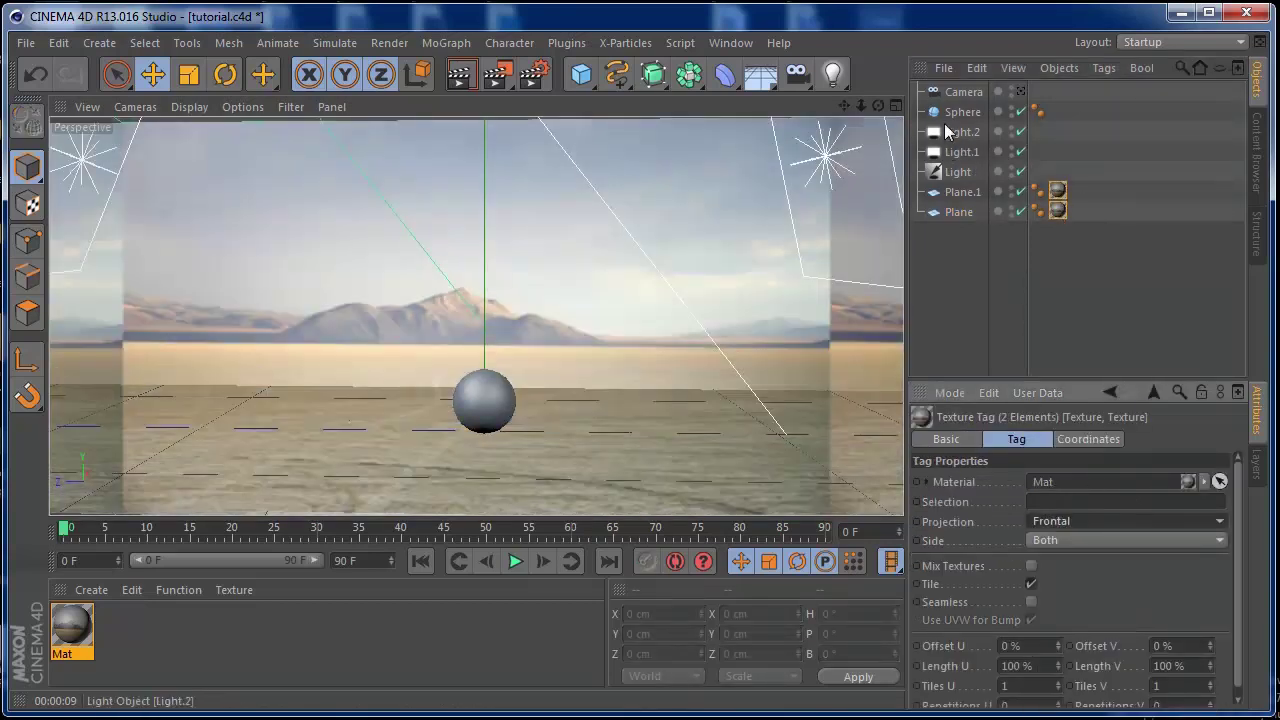
Add a Compositing tag to the backdrop plane (Plane.1) and enable Compositing Background in it
left_click(960, 194)
right_click(960, 194)
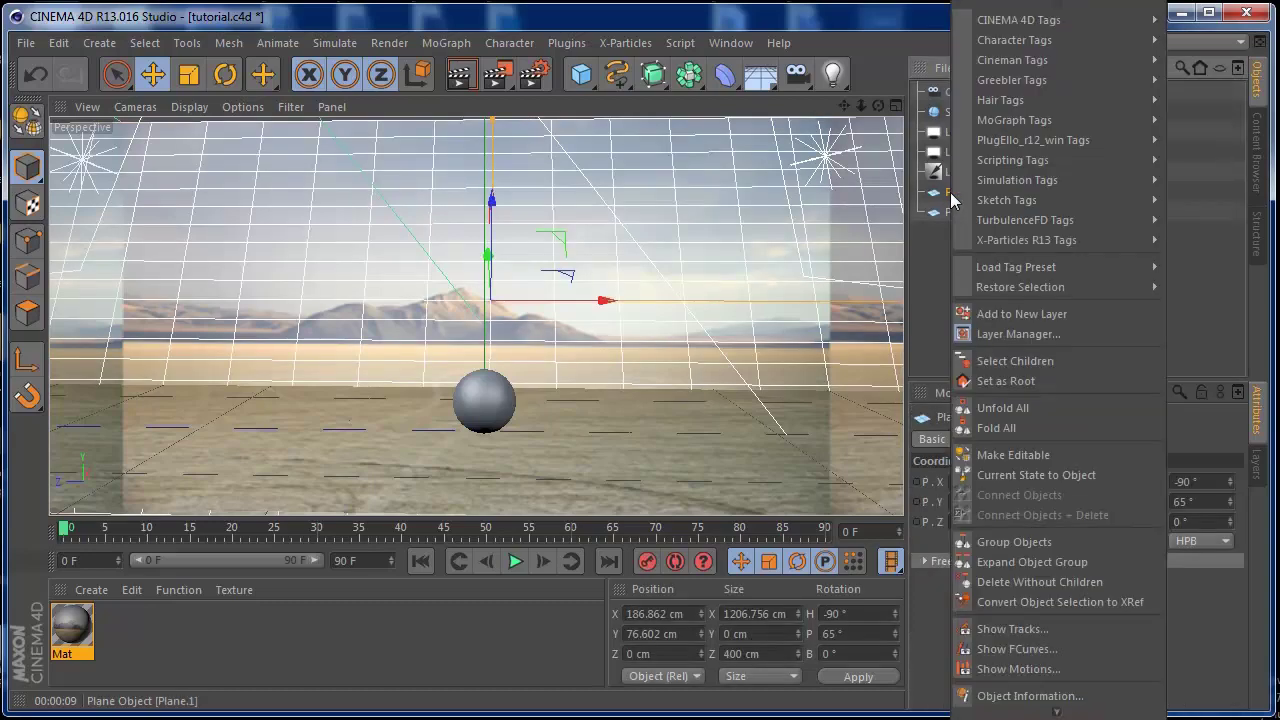
mouse_move(1005, 22)
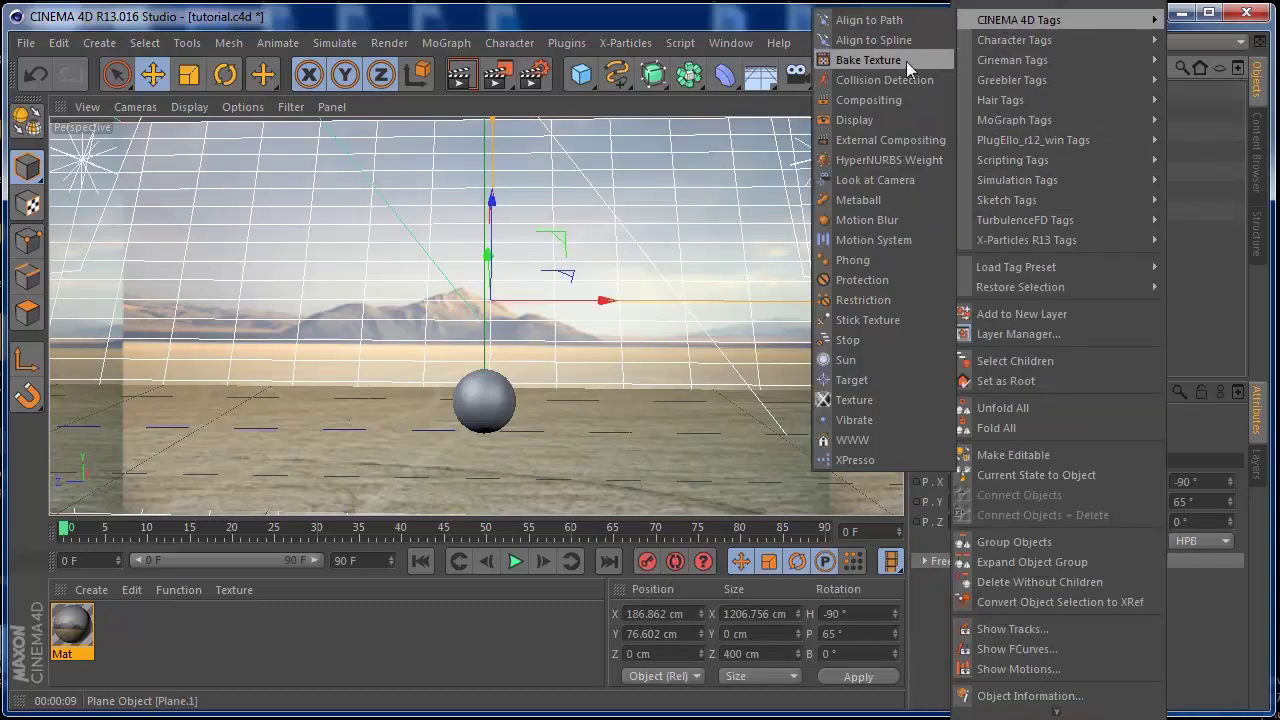
left_click(868, 100)
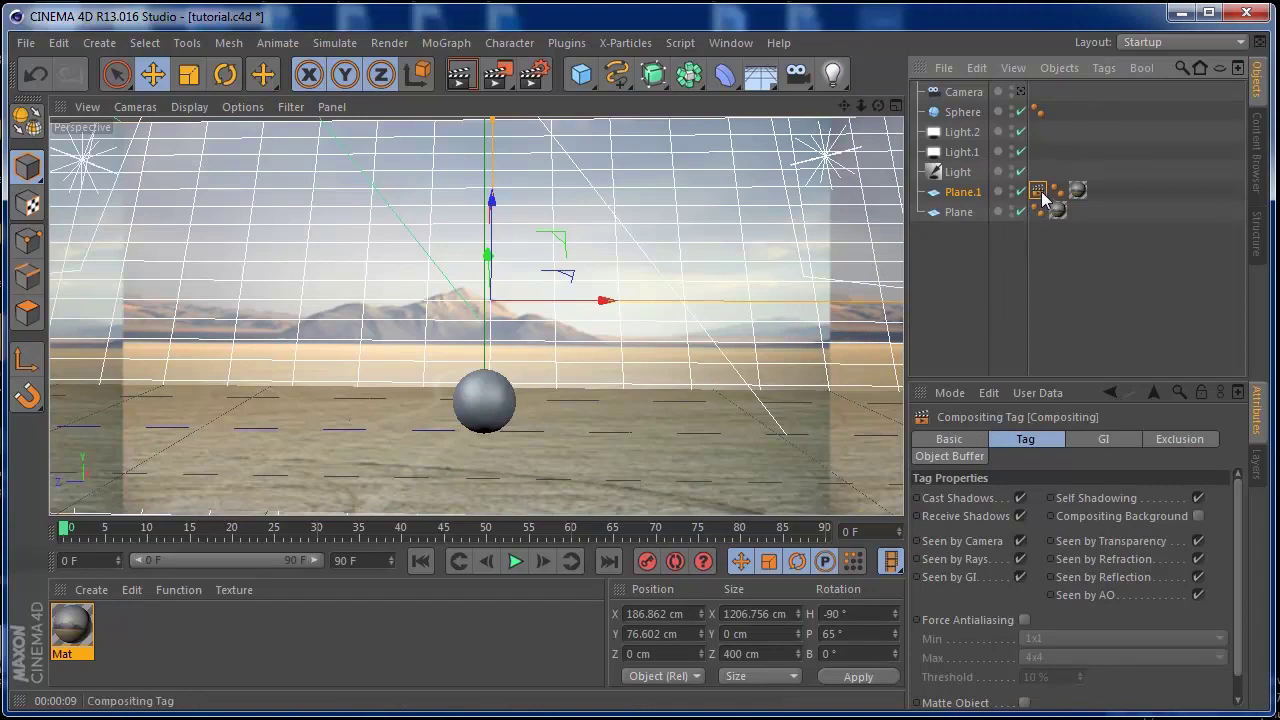
left_click(1197, 516)
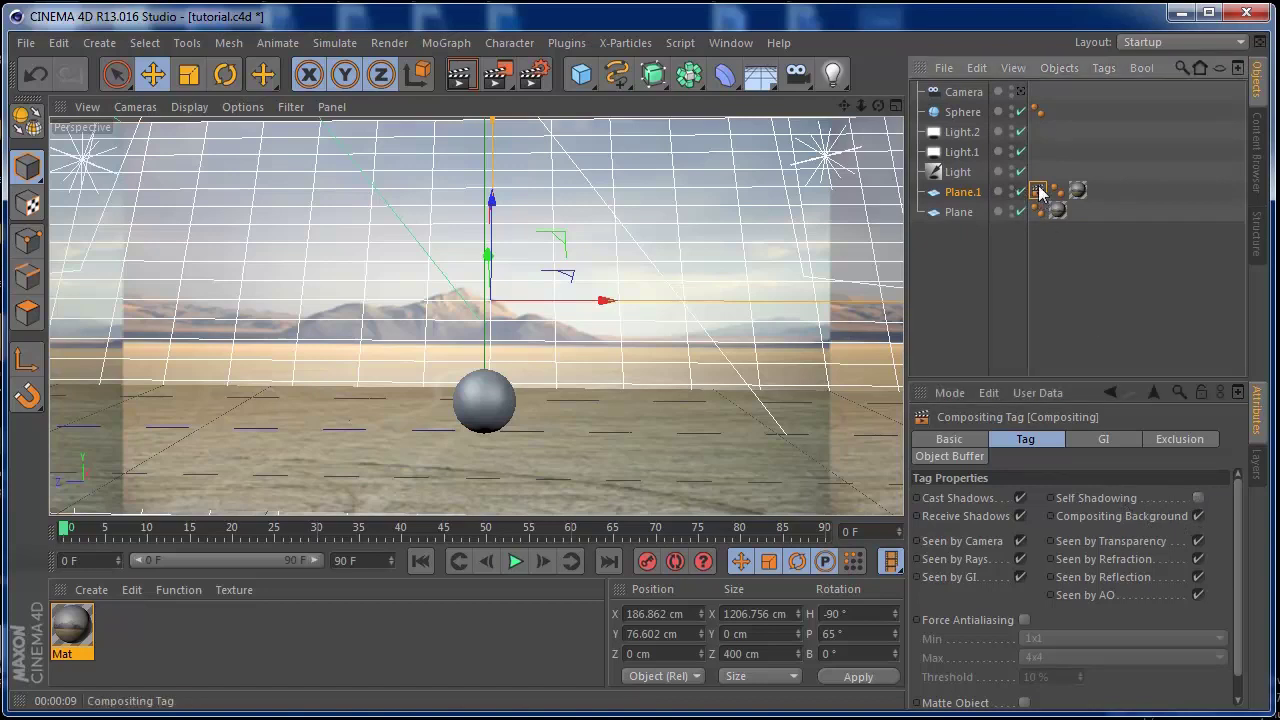
Copy the backdrop's Compositing tag to the floor plane and render the view
left_click_drag(1040, 193, 1034, 218)
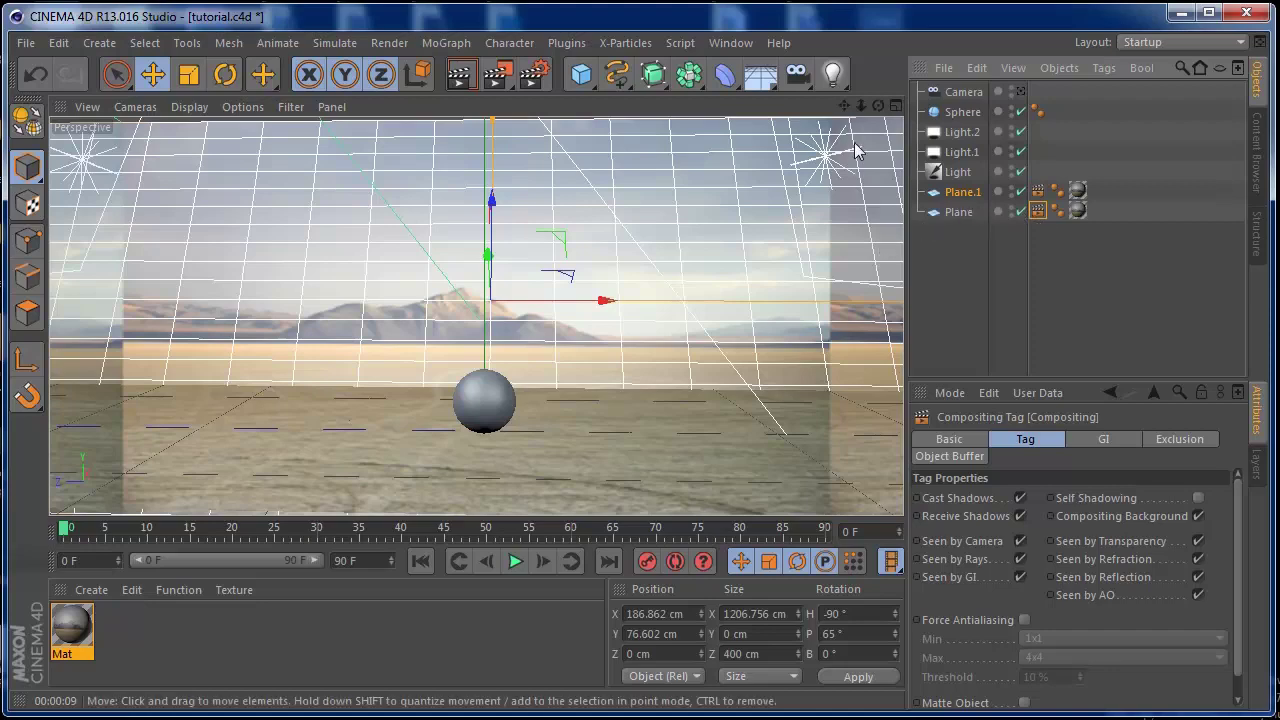
left_click_drag(878, 106, 887, 112)
left_click(467, 78)
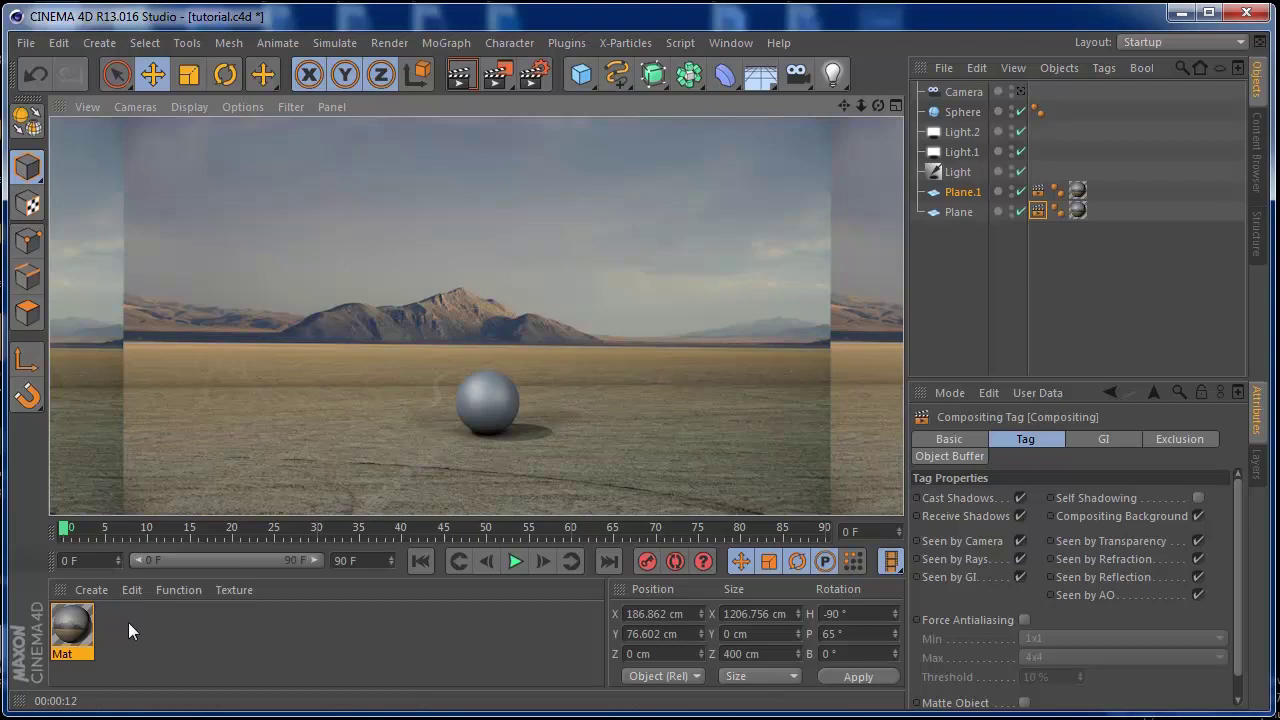
Duplicate the sphere at the start of the object list, and set the copy's radius to 5 cm
left_click(938, 113)
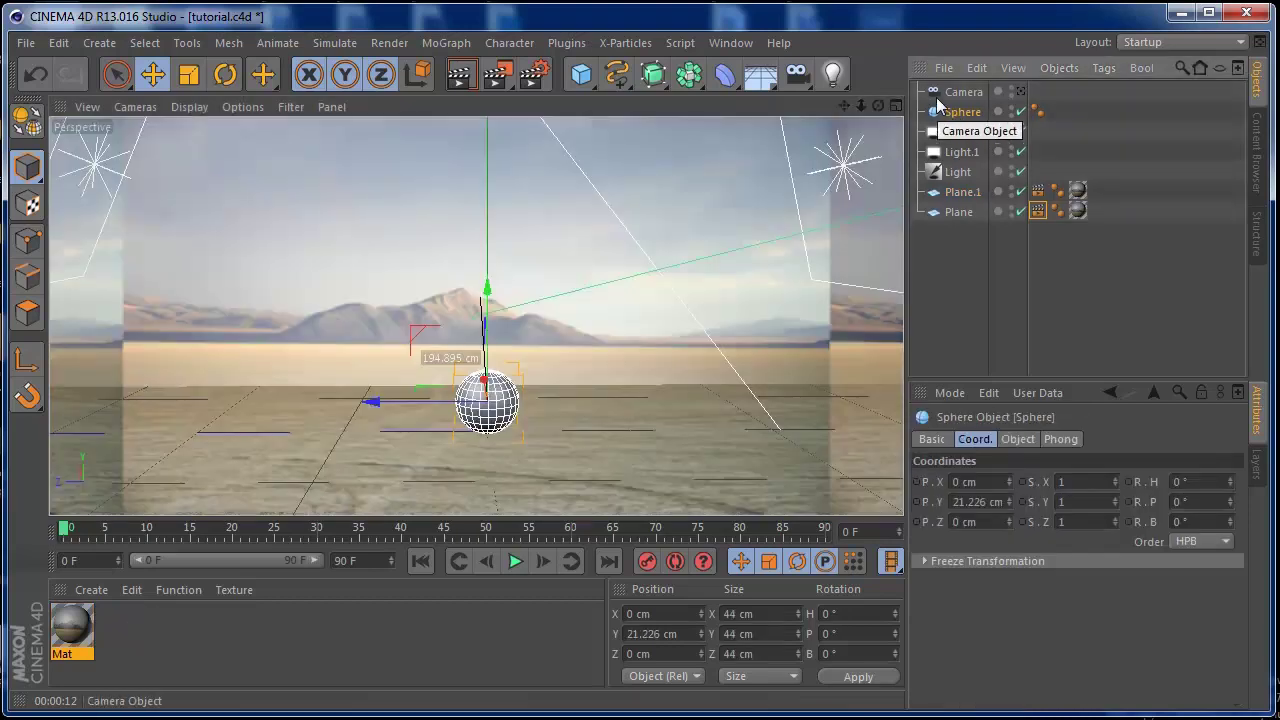
left_click_drag(938, 110, 962, 92)
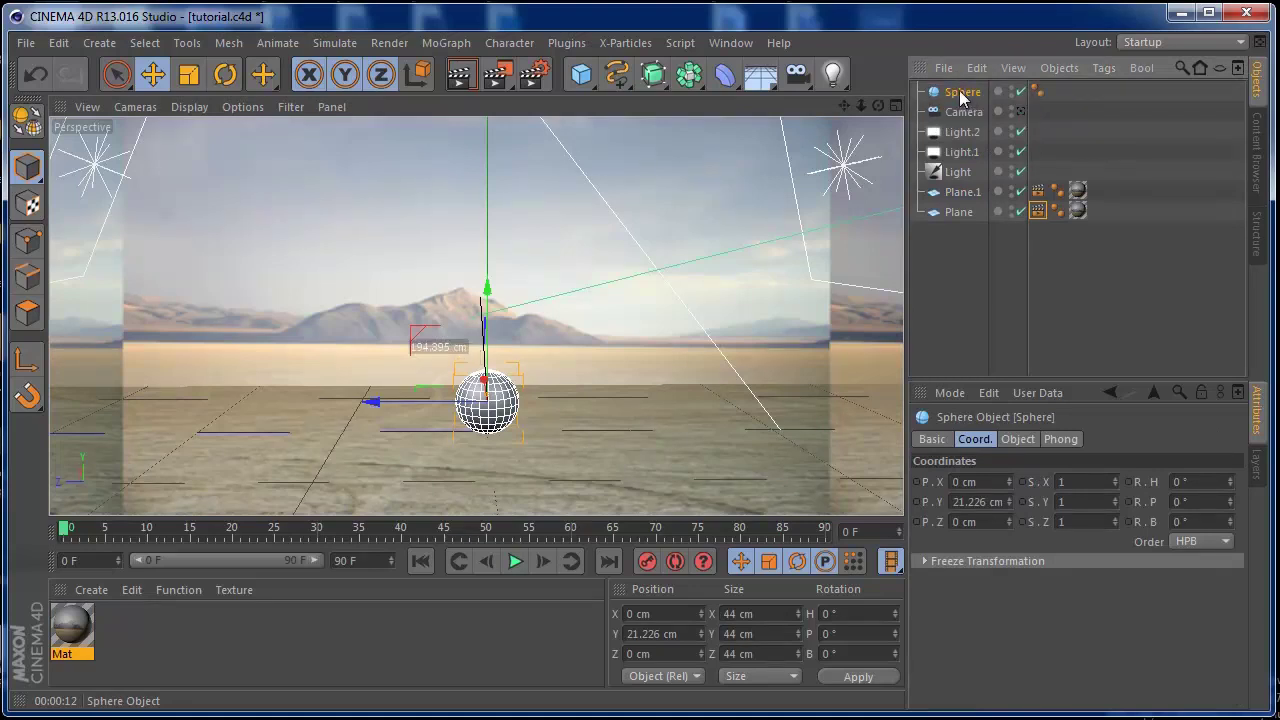
key("ctrl+c")
key("ctrl+v")
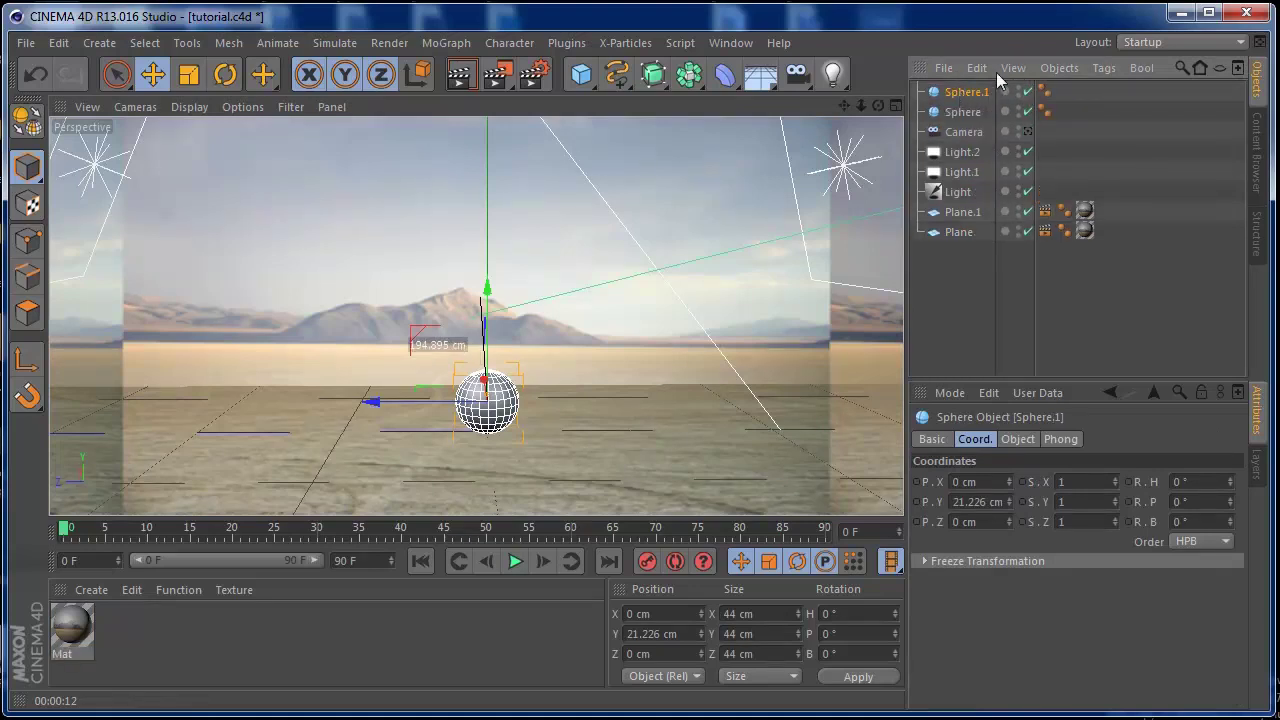
left_click(1018, 439)
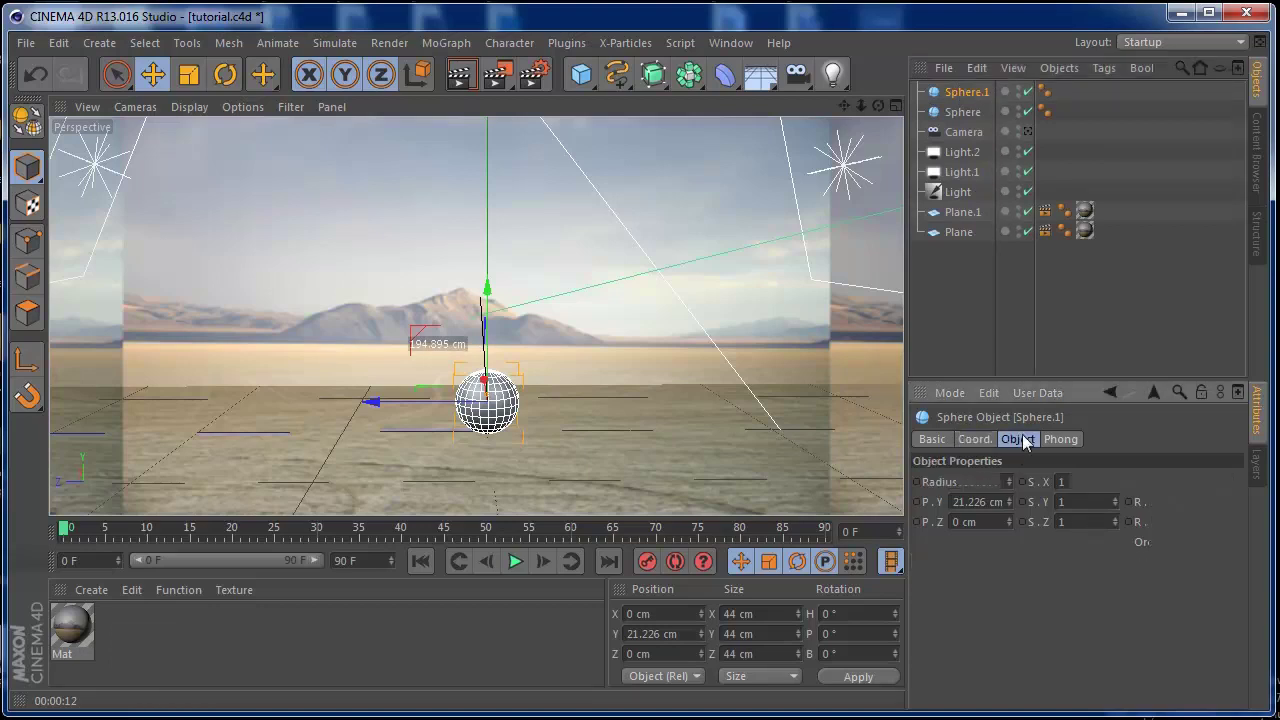
left_click_drag(1066, 492, 1072, 515)
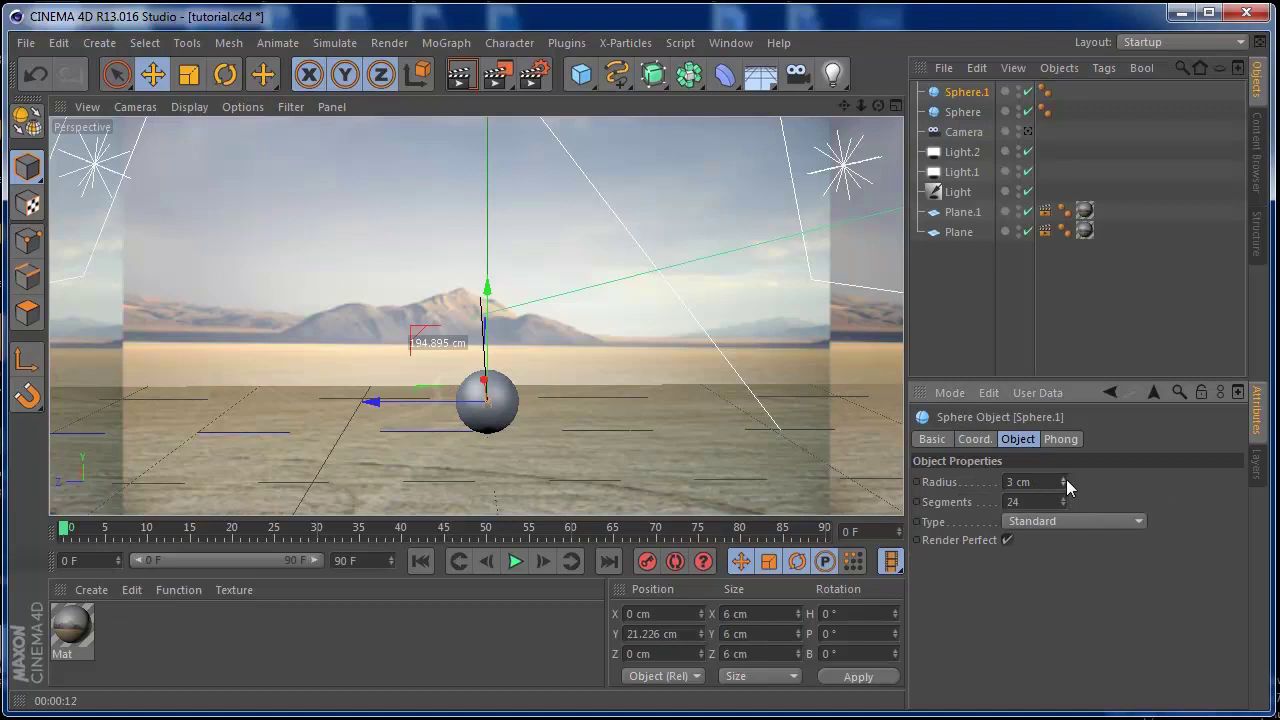
left_click(1064, 478)
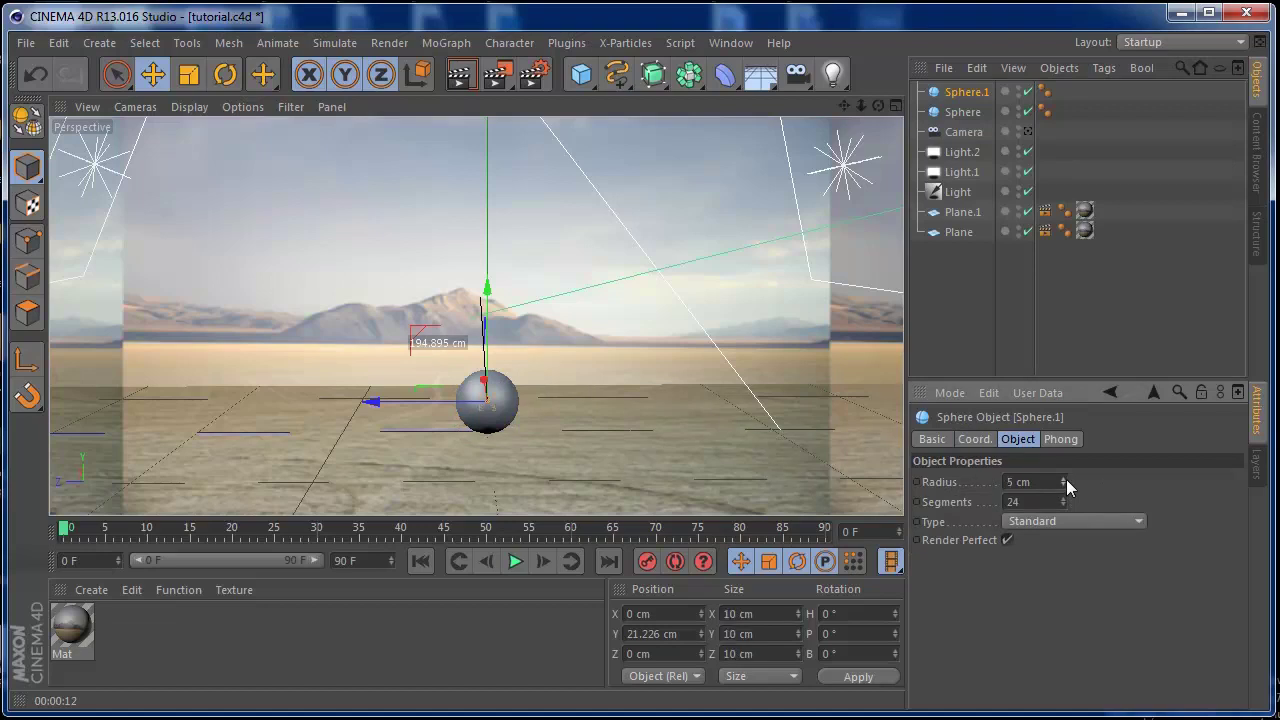
Add a MoGraph Cloner and make the small sphere (Sphere.1) its child
left_click(432, 46)
left_click(458, 194)
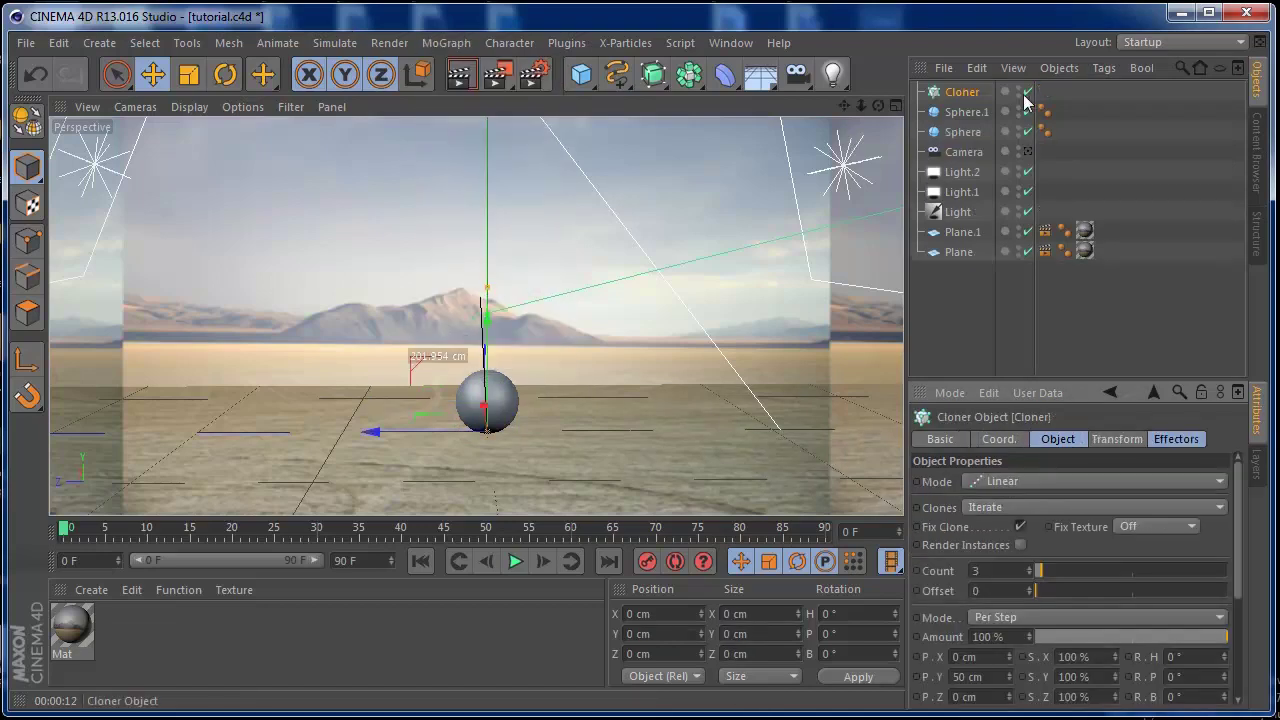
left_click_drag(960, 89, 960, 90)
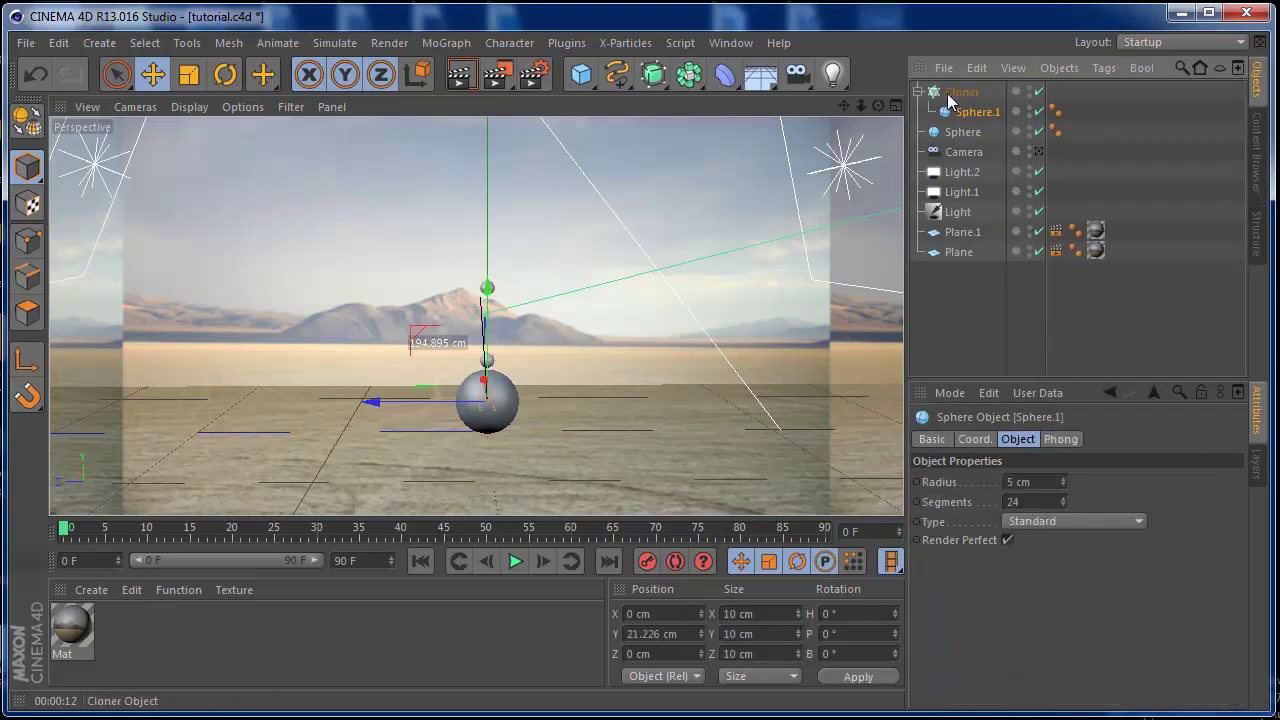
Set the Cloner's mode to Object and assign the large Sphere as the object to clone onto
left_click(952, 92)
left_click(1050, 479)
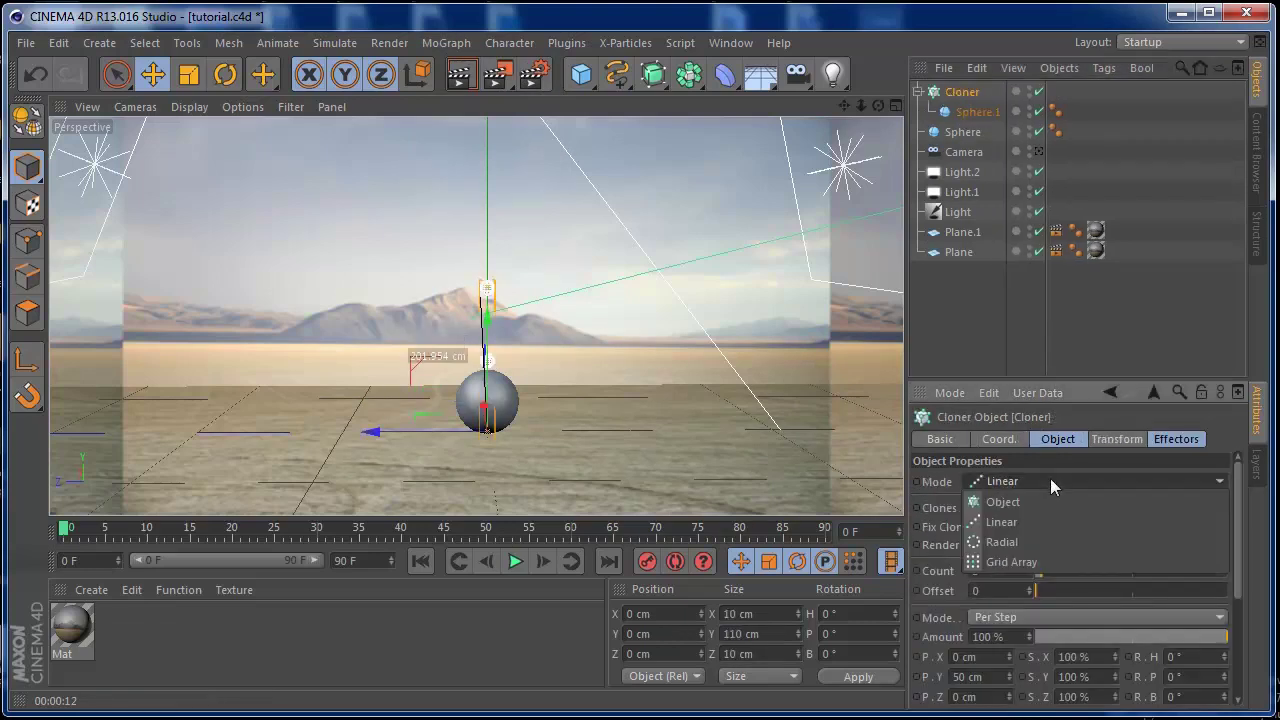
left_click(1068, 504)
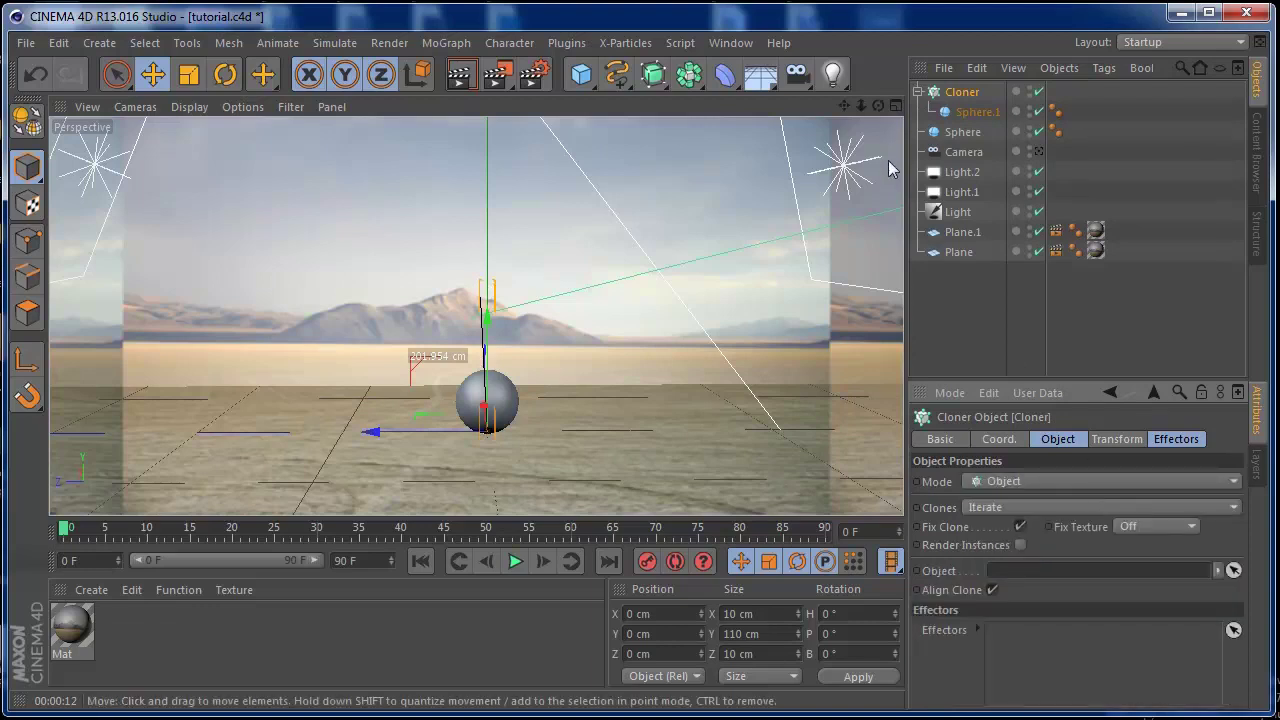
left_click_drag(948, 137, 1086, 573)
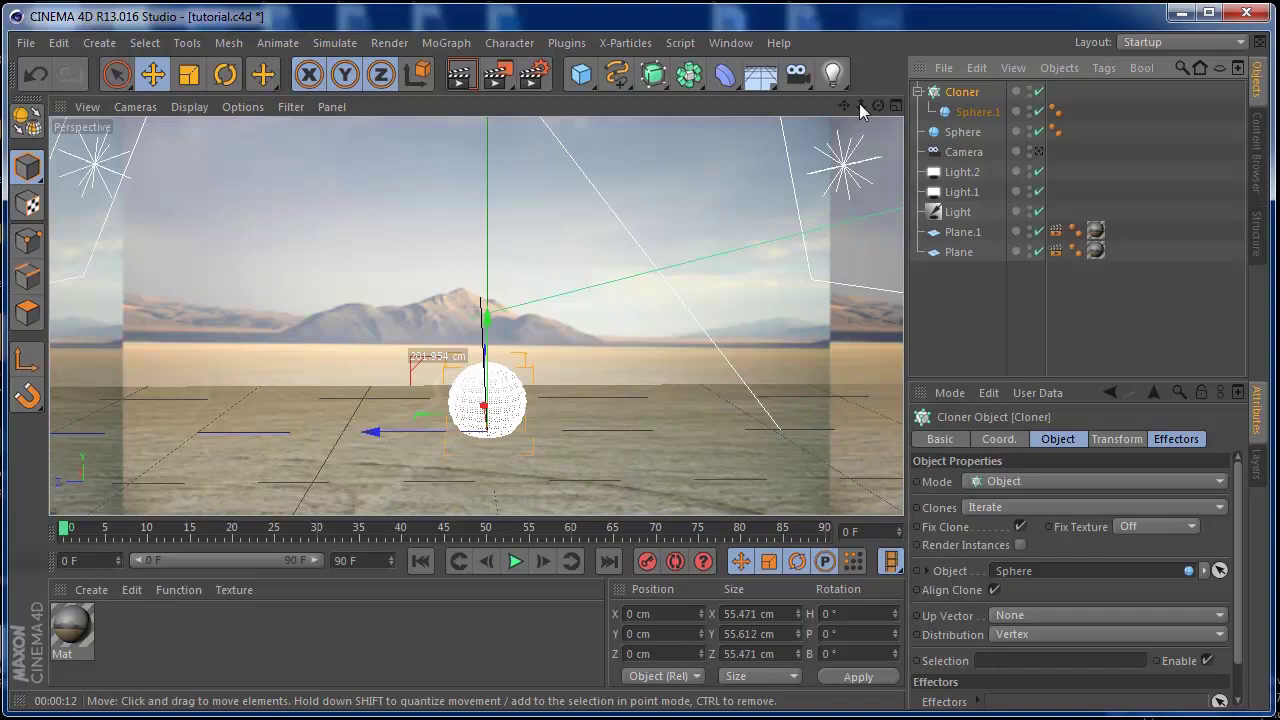
Select the Cloner and both spheres together and raise them above the floor to about Y 48.5 cm
left_click_drag(1082, 90, 940, 142)
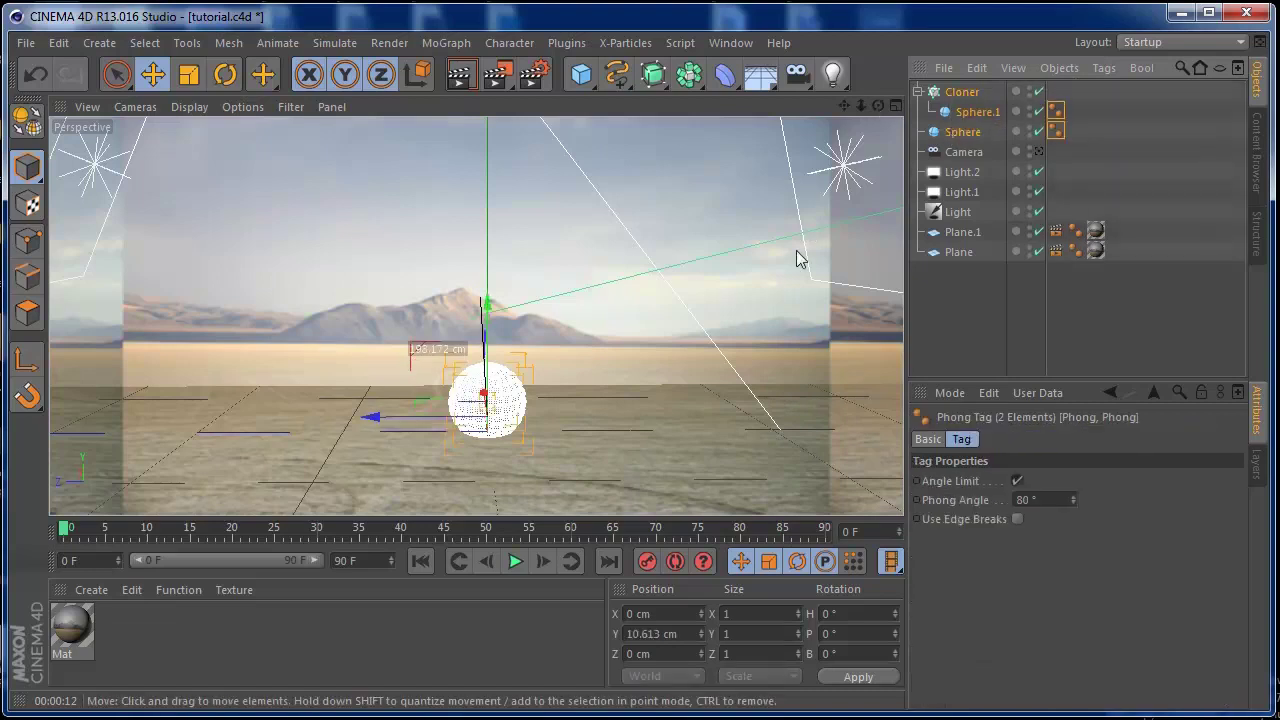
left_click_drag(488, 308, 487, 252)
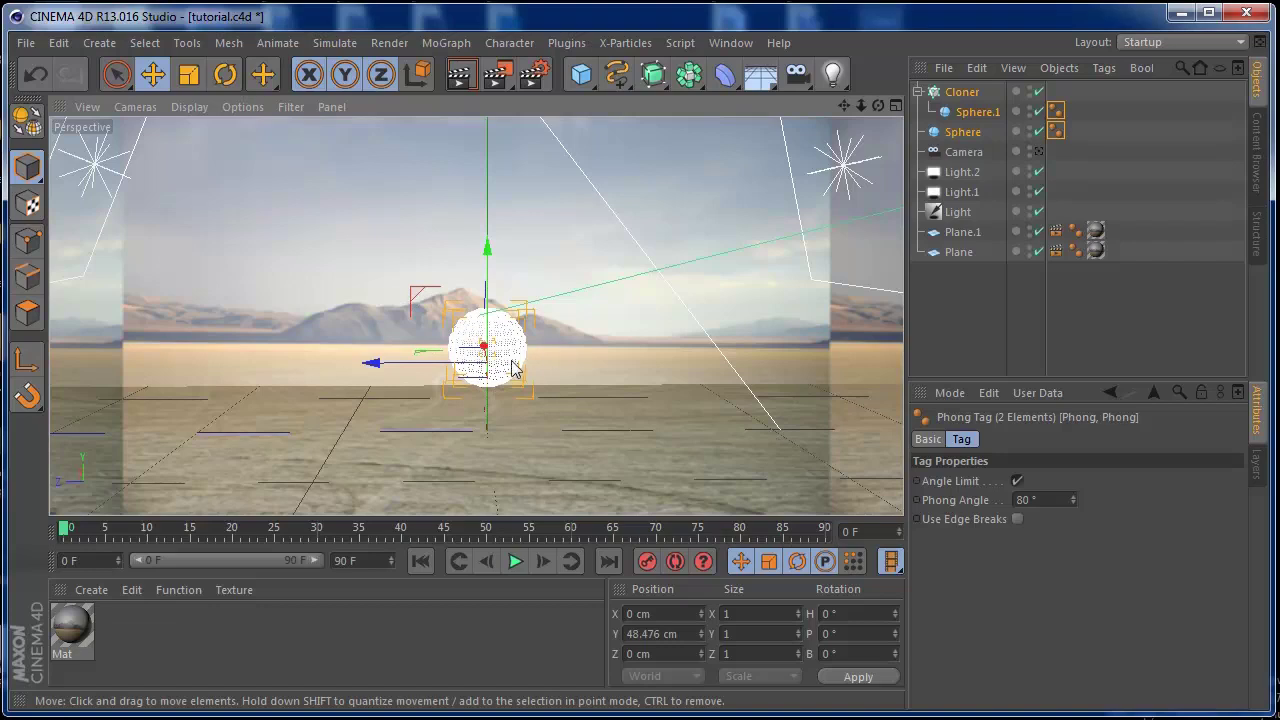
Hide the large Sphere in the editor viewport so only the cloned spheres are displayed
left_click(975, 111)
left_click(961, 133)
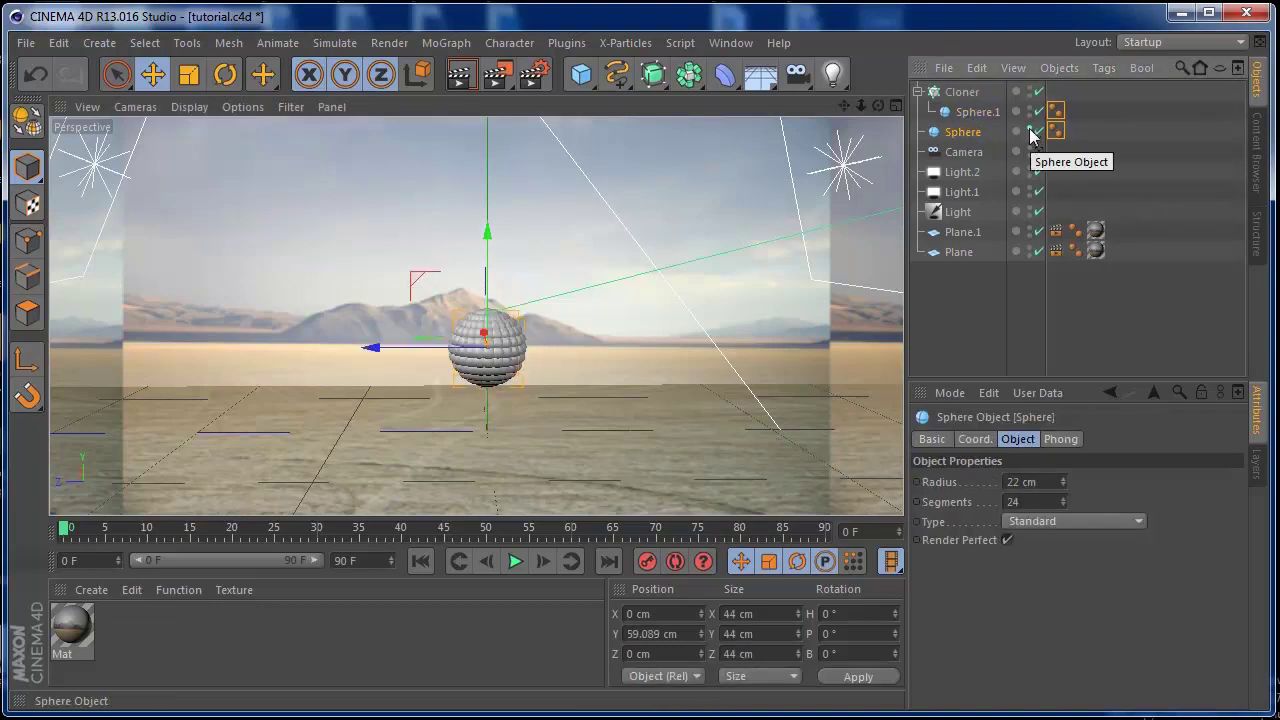
left_click(1038, 151)
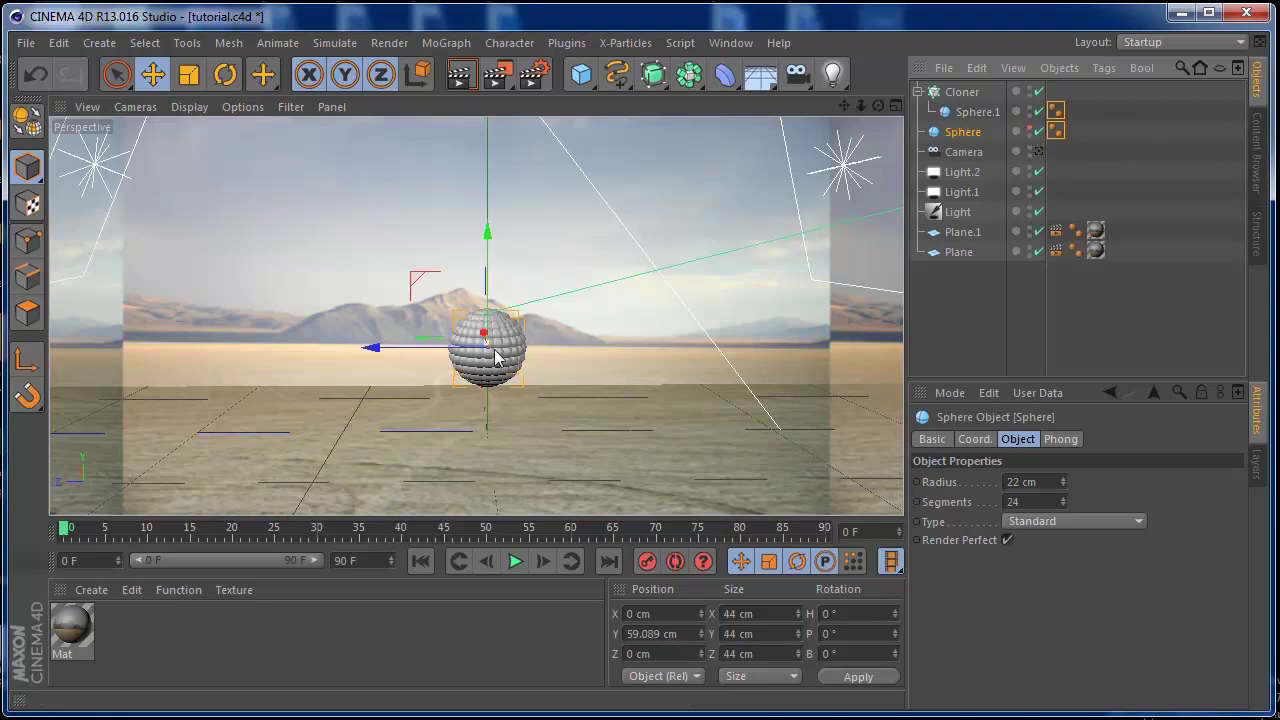
Set the Cloner's distribution to Volume and play the animation briefly to refresh the clones
left_click(961, 92)
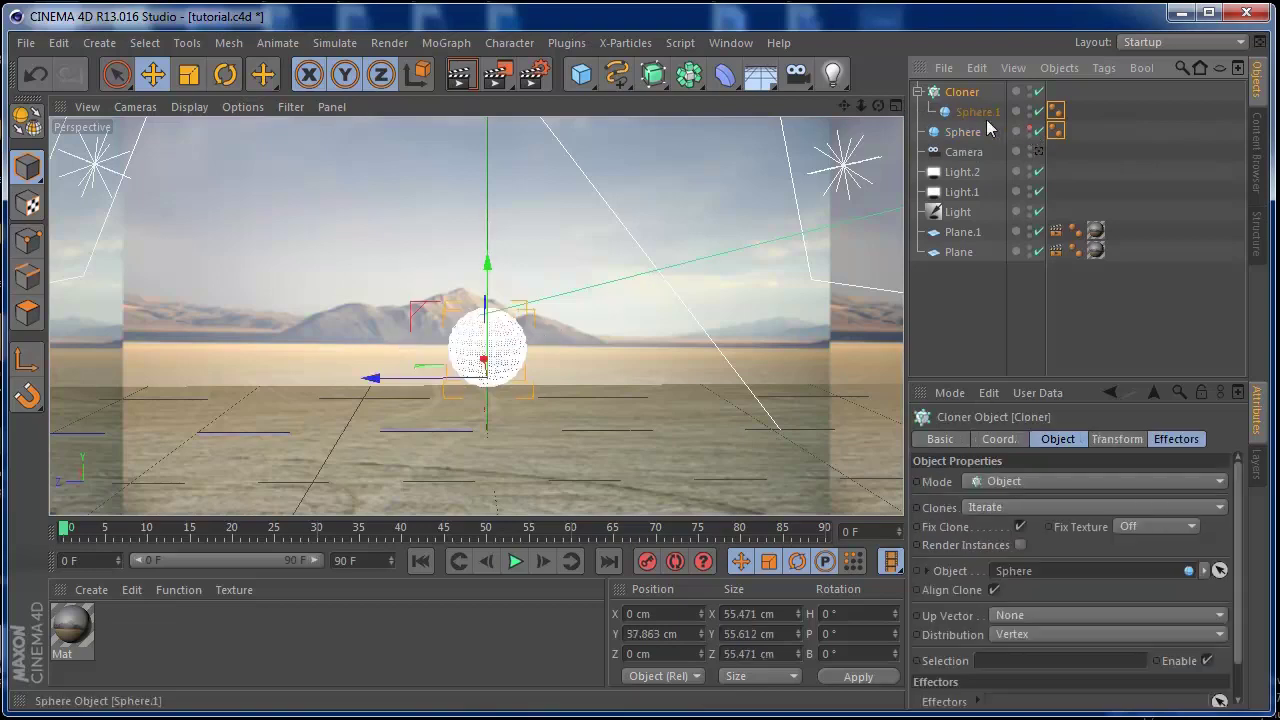
scroll(1241, 586, "down", 1)
left_click(1067, 590)
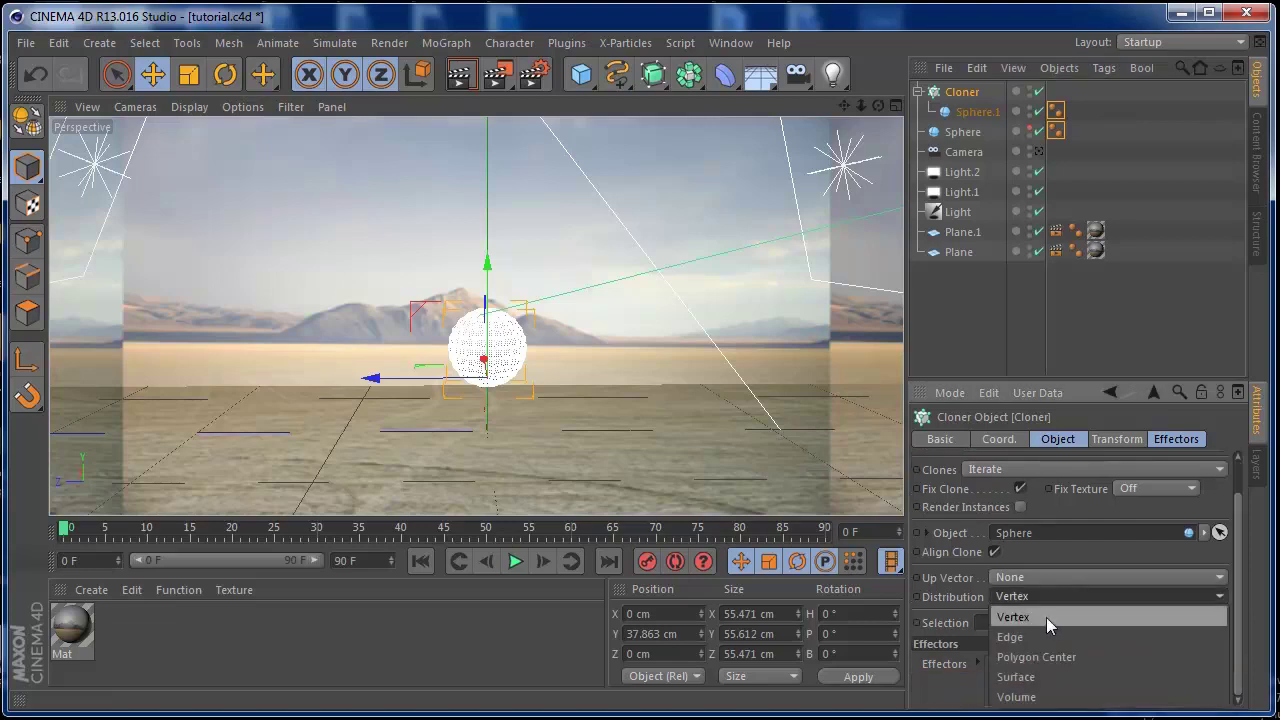
left_click(1050, 697)
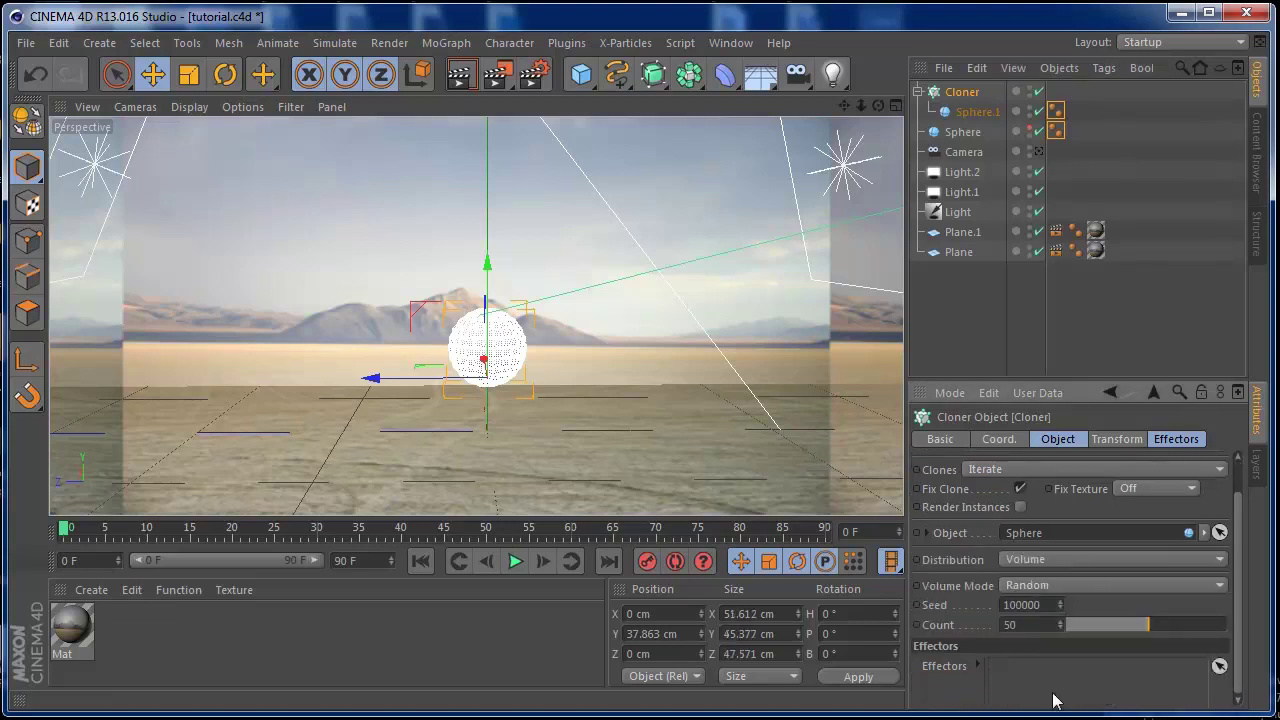
left_click(515, 562)
left_click(515, 562)
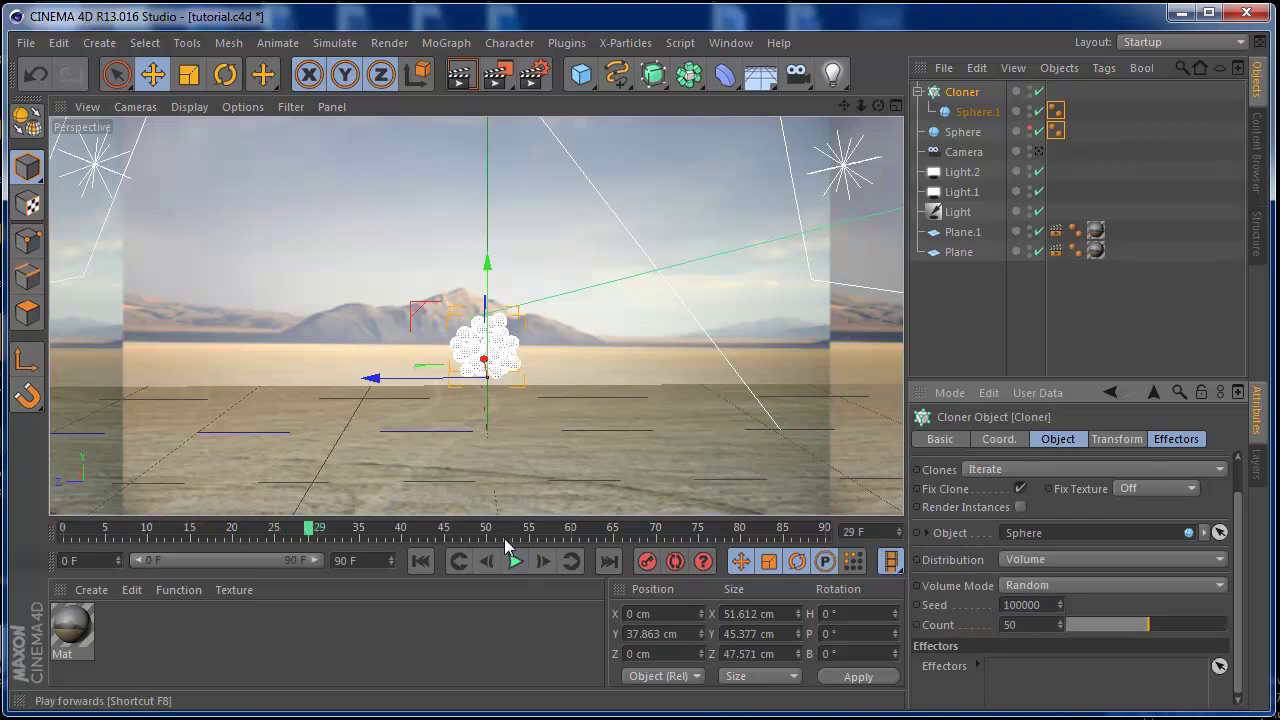
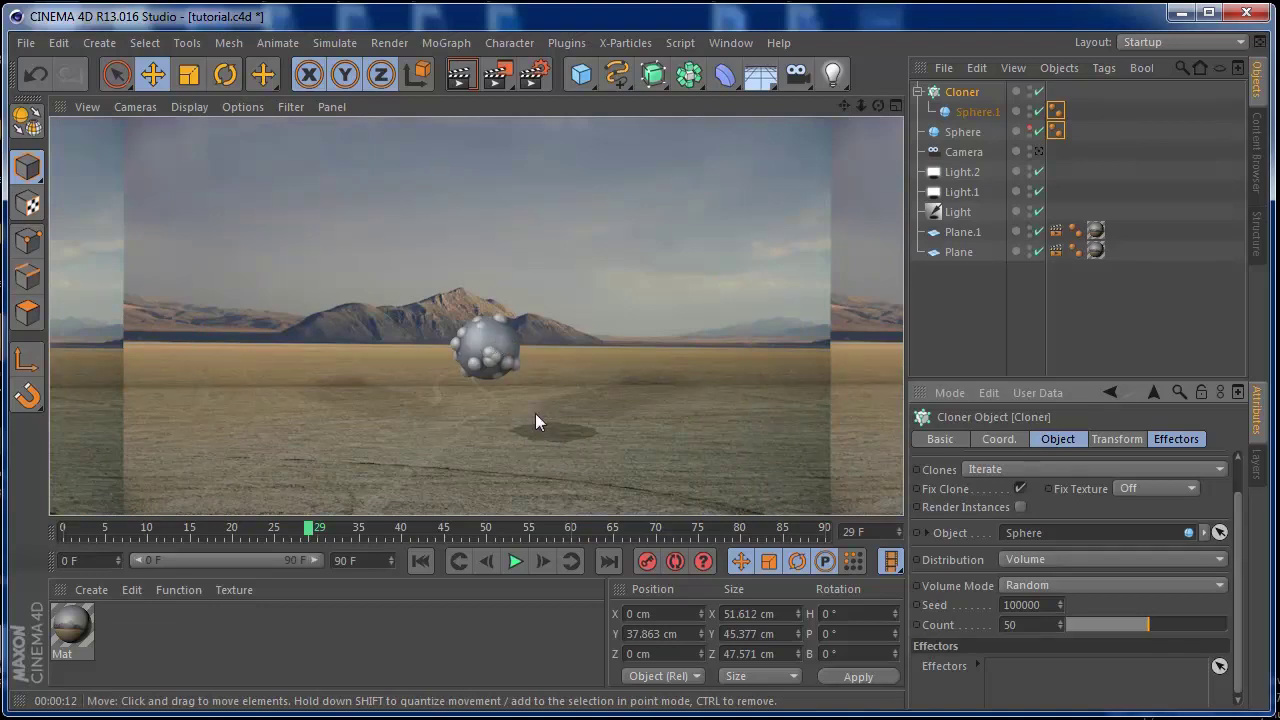
Hide the large Sphere from rendering as well, and add a Rigid Body simulation tag to the Cloner
left_click(957, 112)
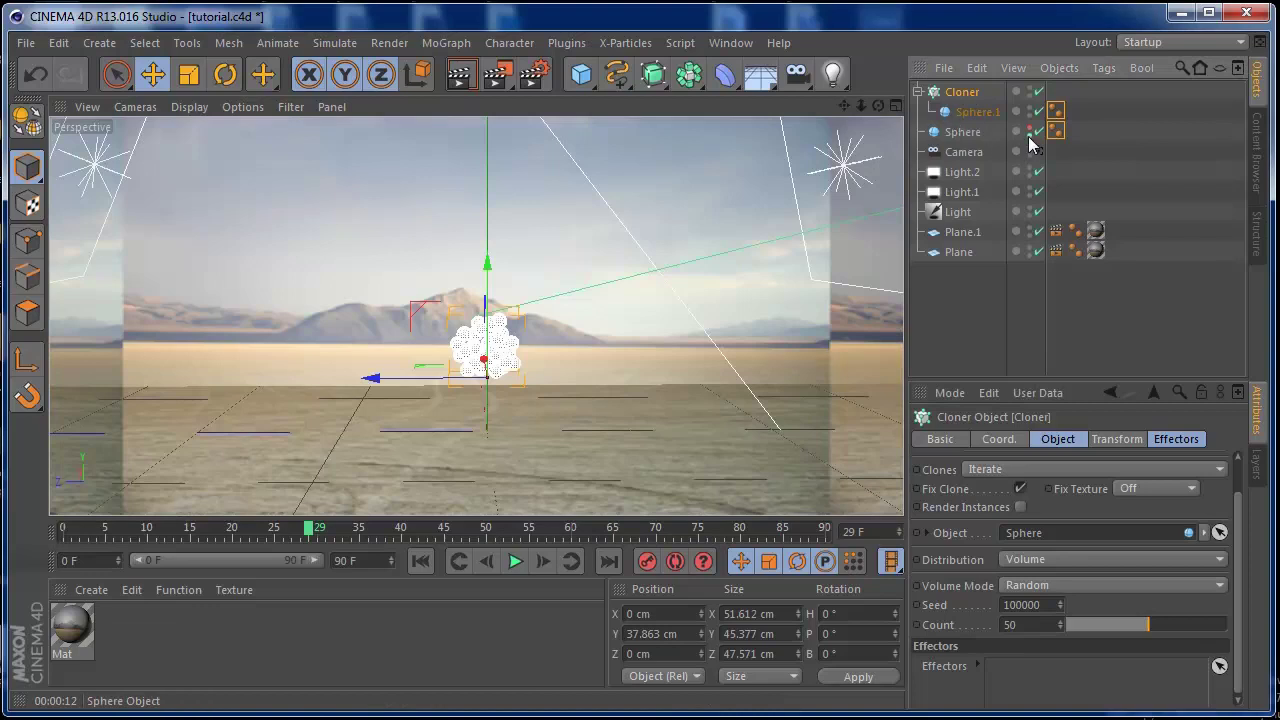
right_click(955, 95)
mouse_move(1007, 158)
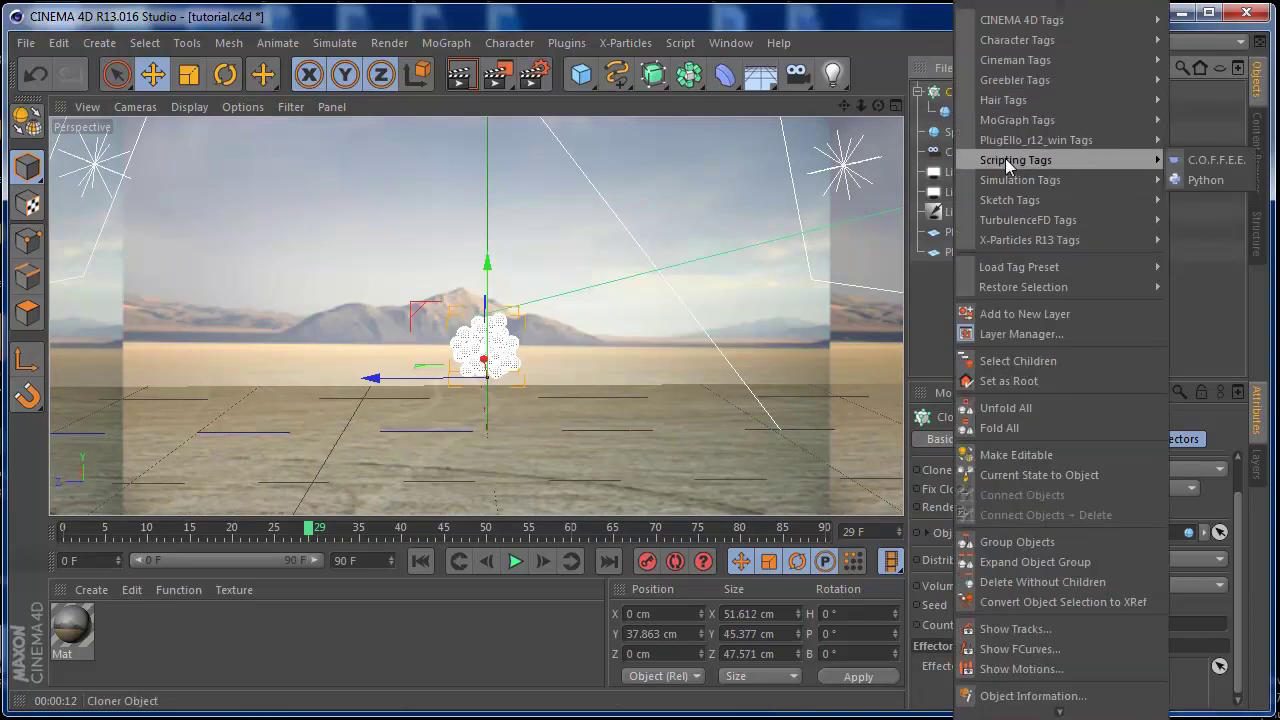
mouse_move(1021, 180)
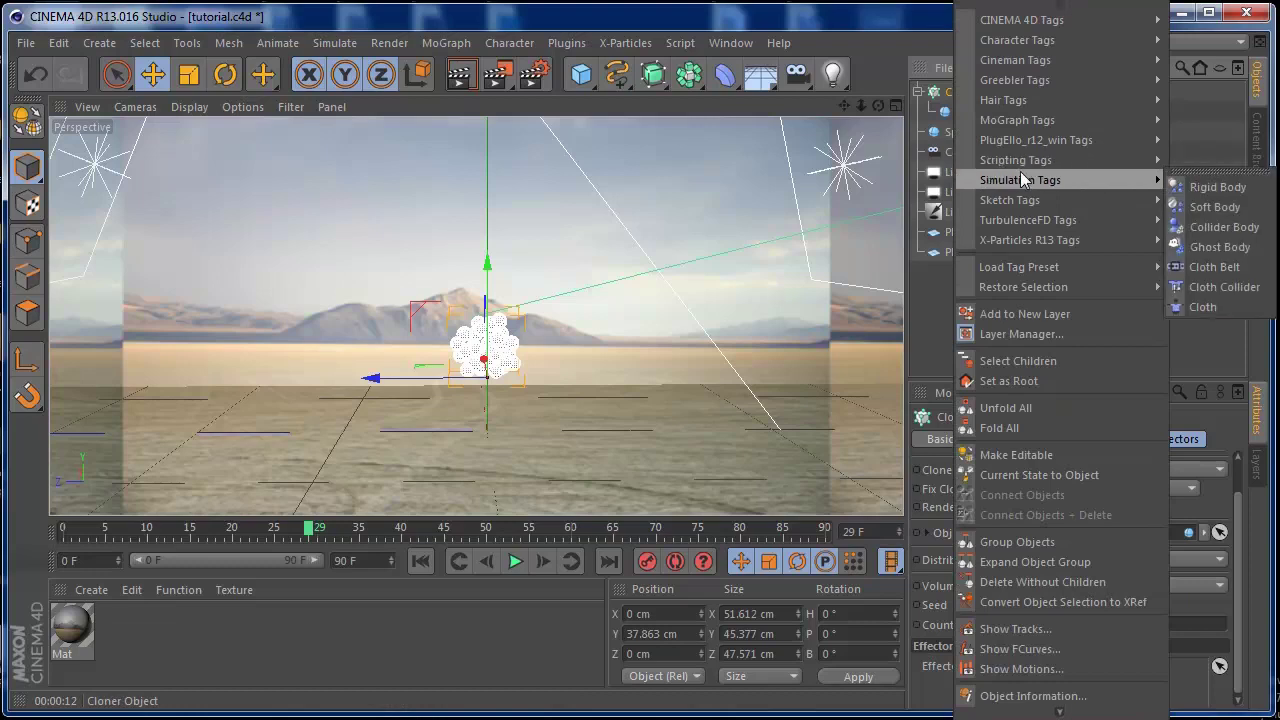
left_click(1198, 190)
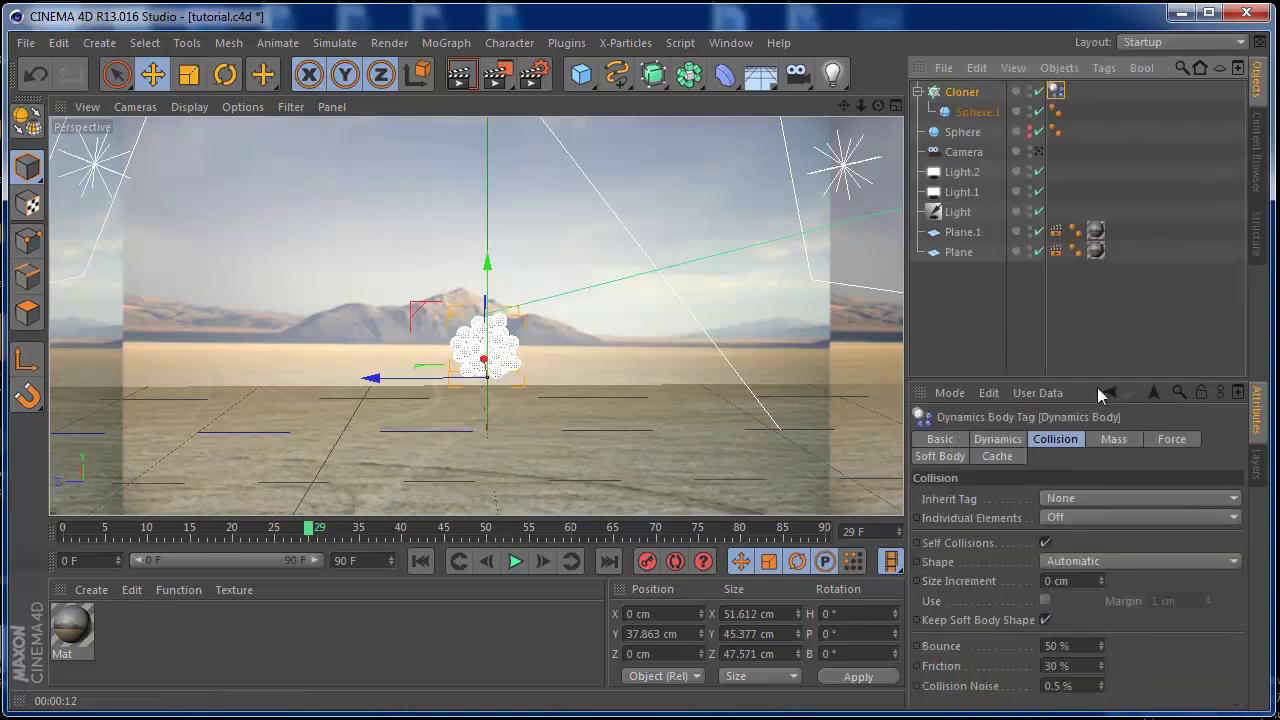
Raise the Follow Position force of the Cloner's Dynamics Body tag
left_click(1118, 446)
left_click(1160, 442)
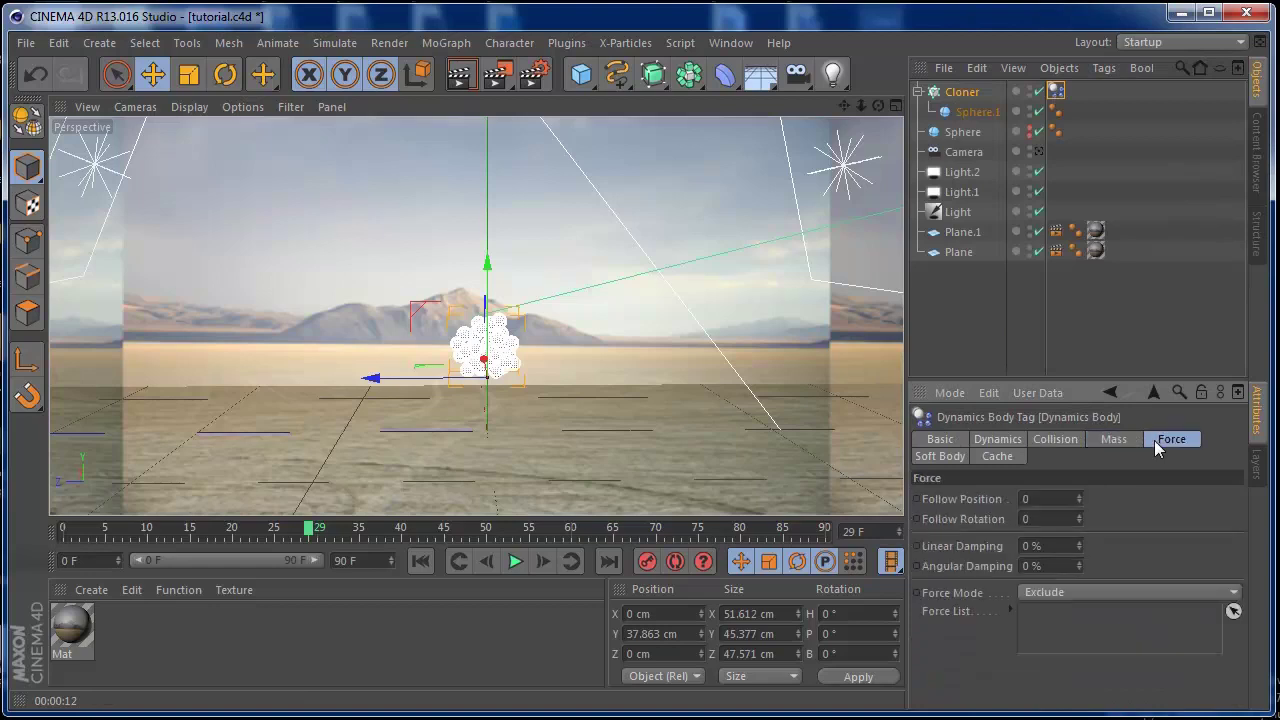
left_click_drag(1077, 501, 1077, 490)
In the Dynamics Body tag's collision settings, set Inherit Tag to Apply Tag to Children and Individual Elements to All
left_click(1058, 442)
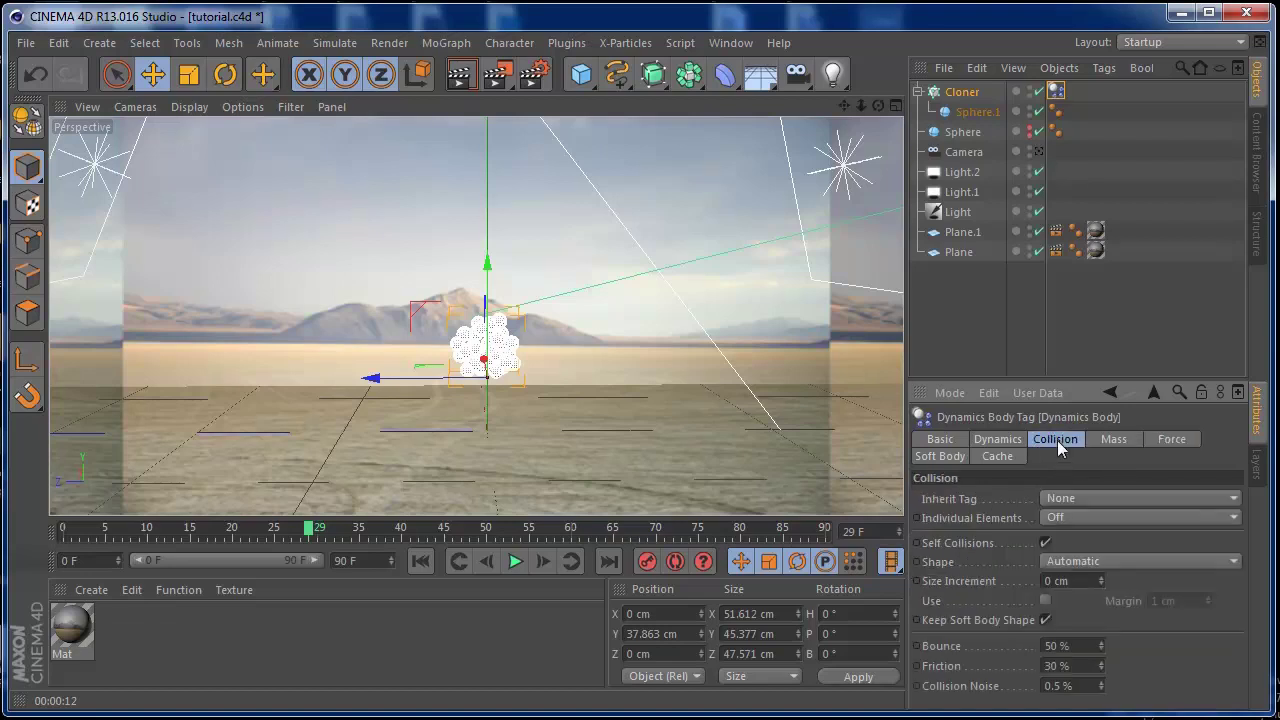
left_click(1075, 497)
left_click(1082, 540)
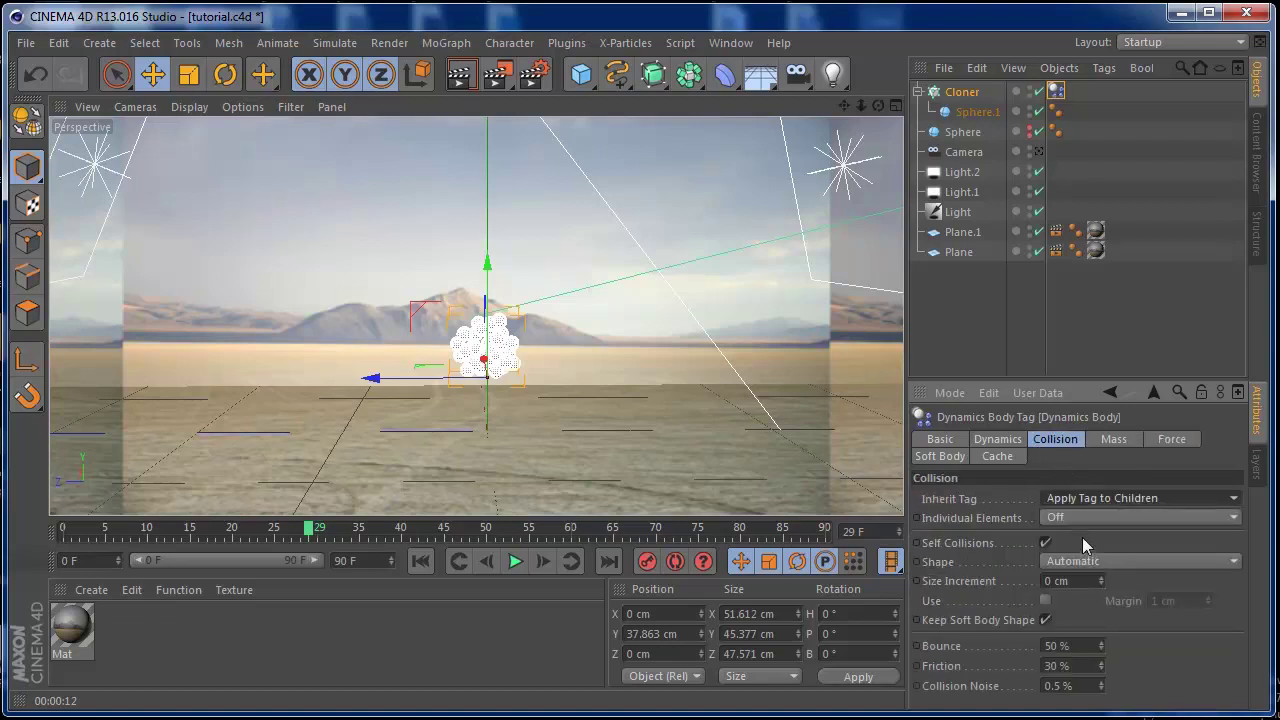
left_click(1085, 519)
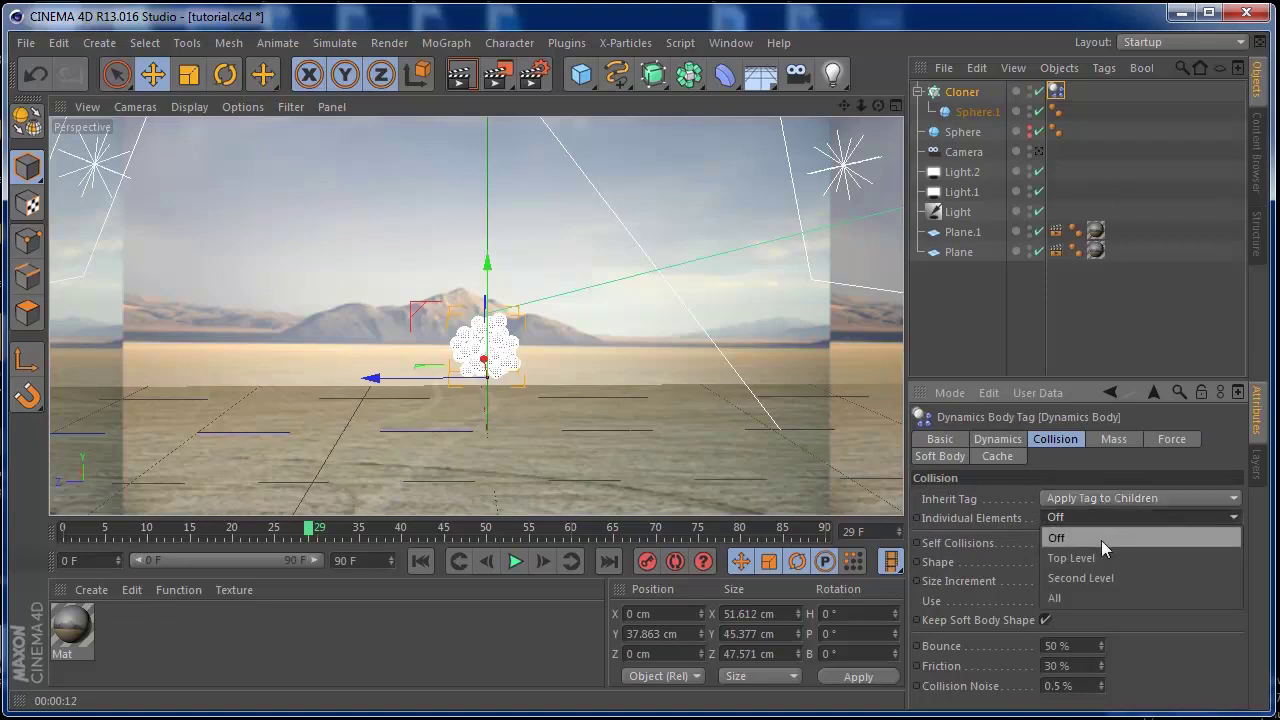
left_click(1077, 597)
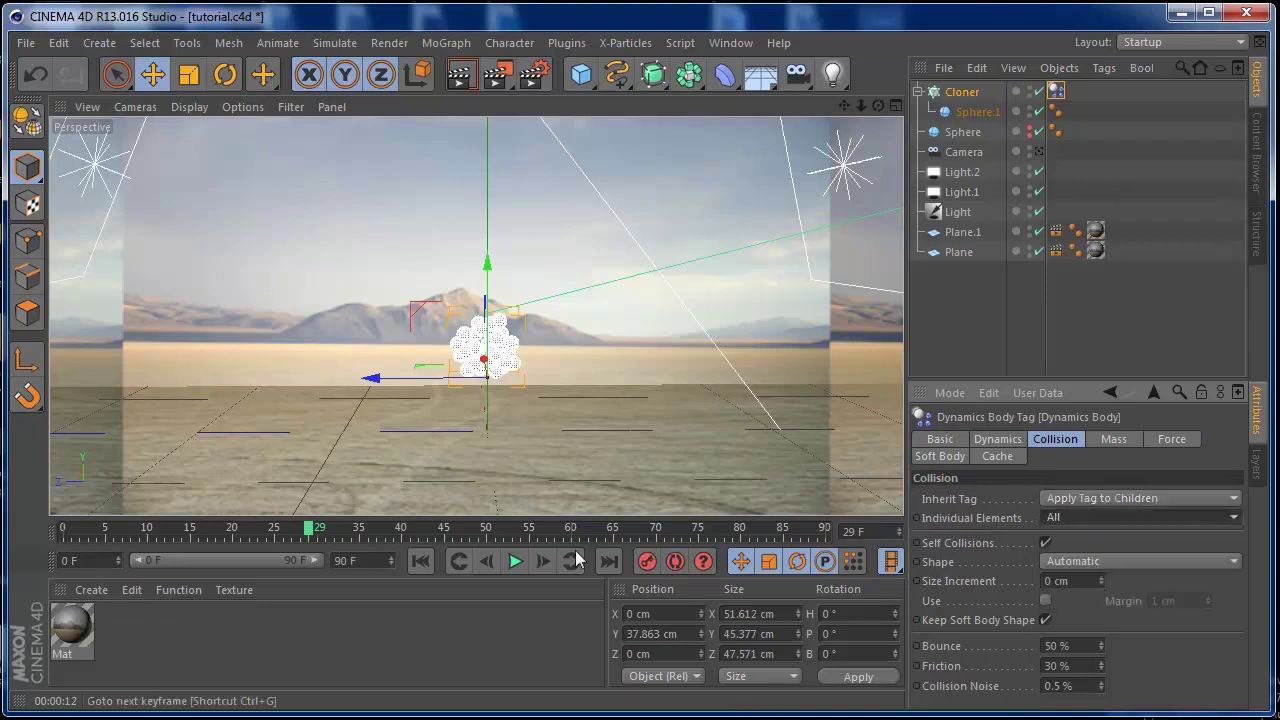
Play the clone dynamics from the first frame to about frame 66 and render the view to check it
left_click(421, 561)
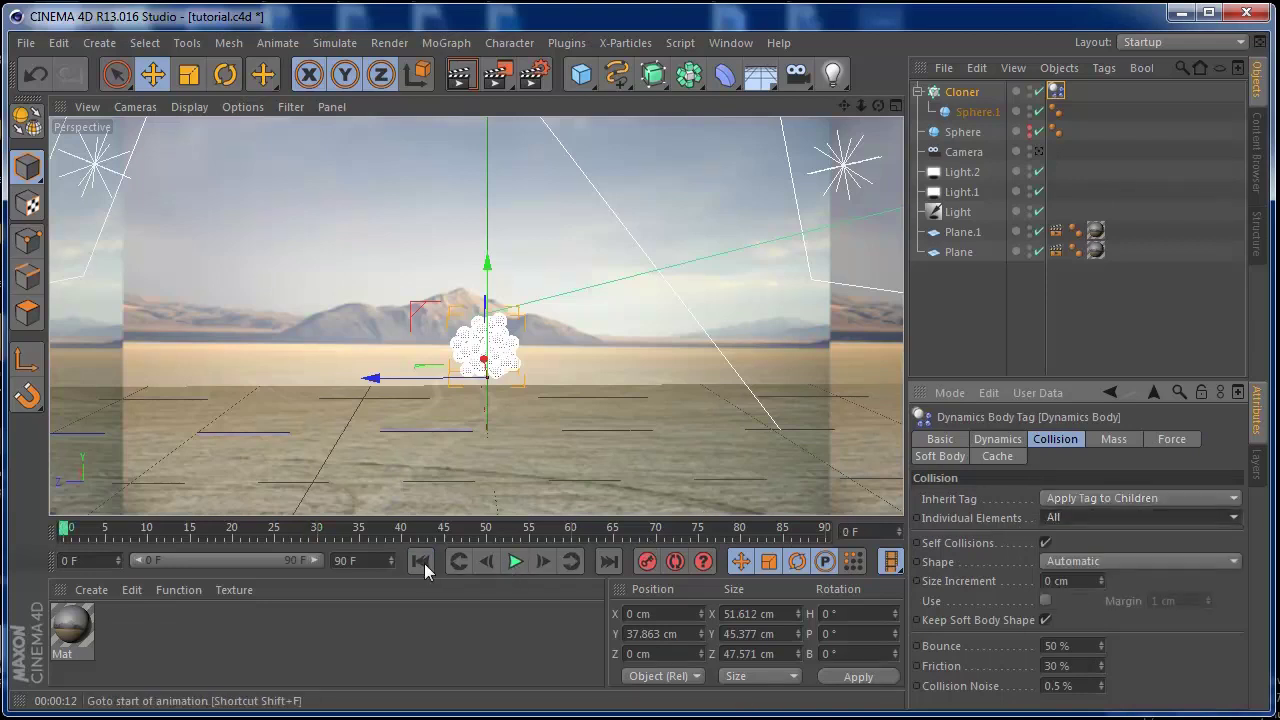
left_click(515, 562)
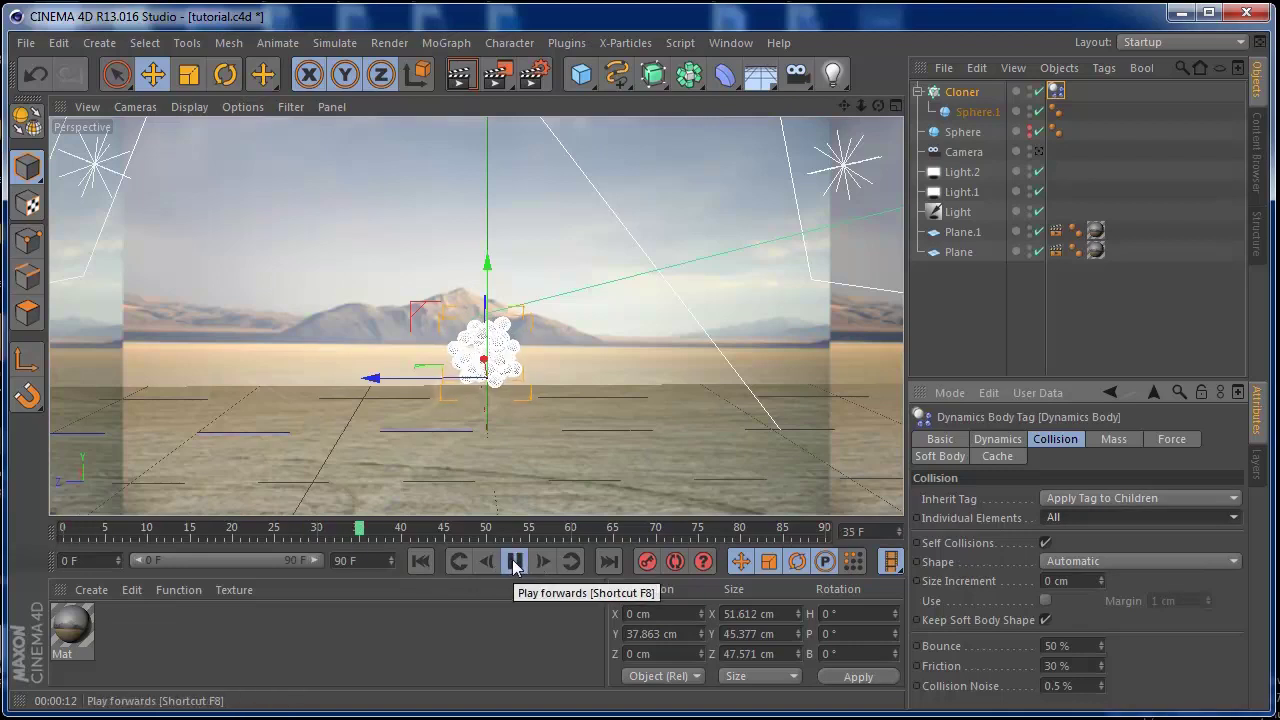
left_click(515, 562)
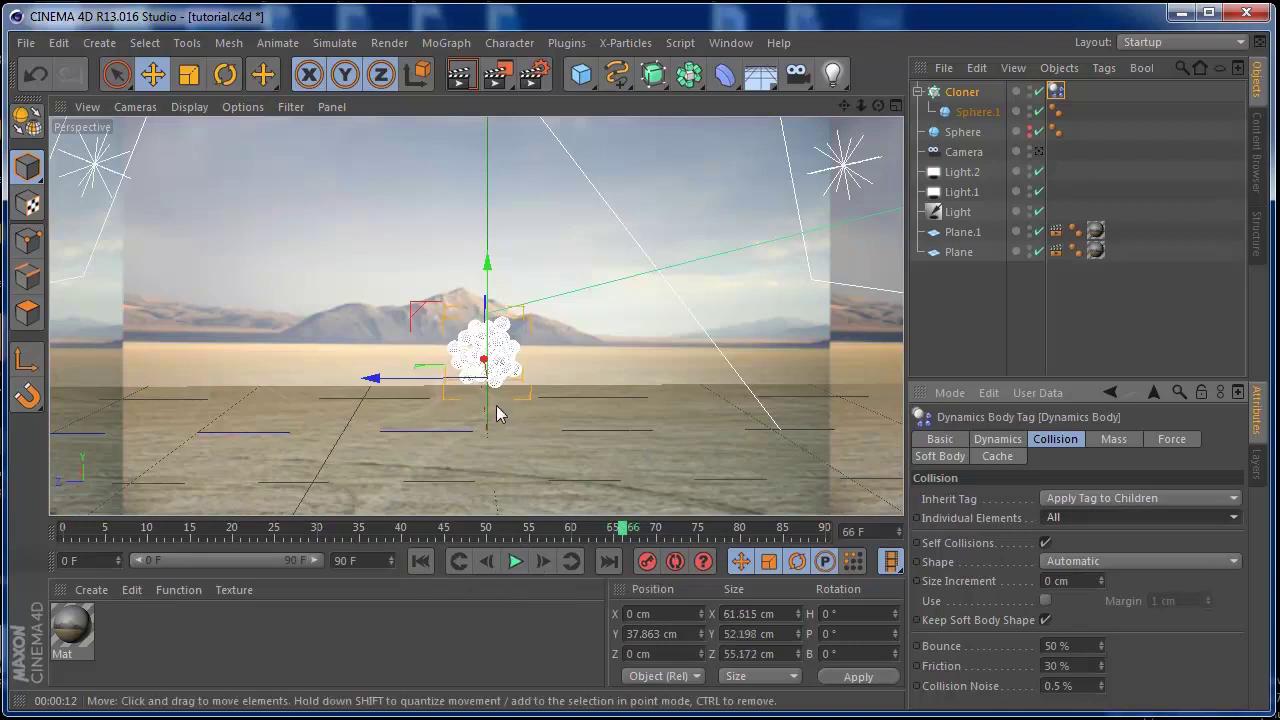
left_click(462, 76)
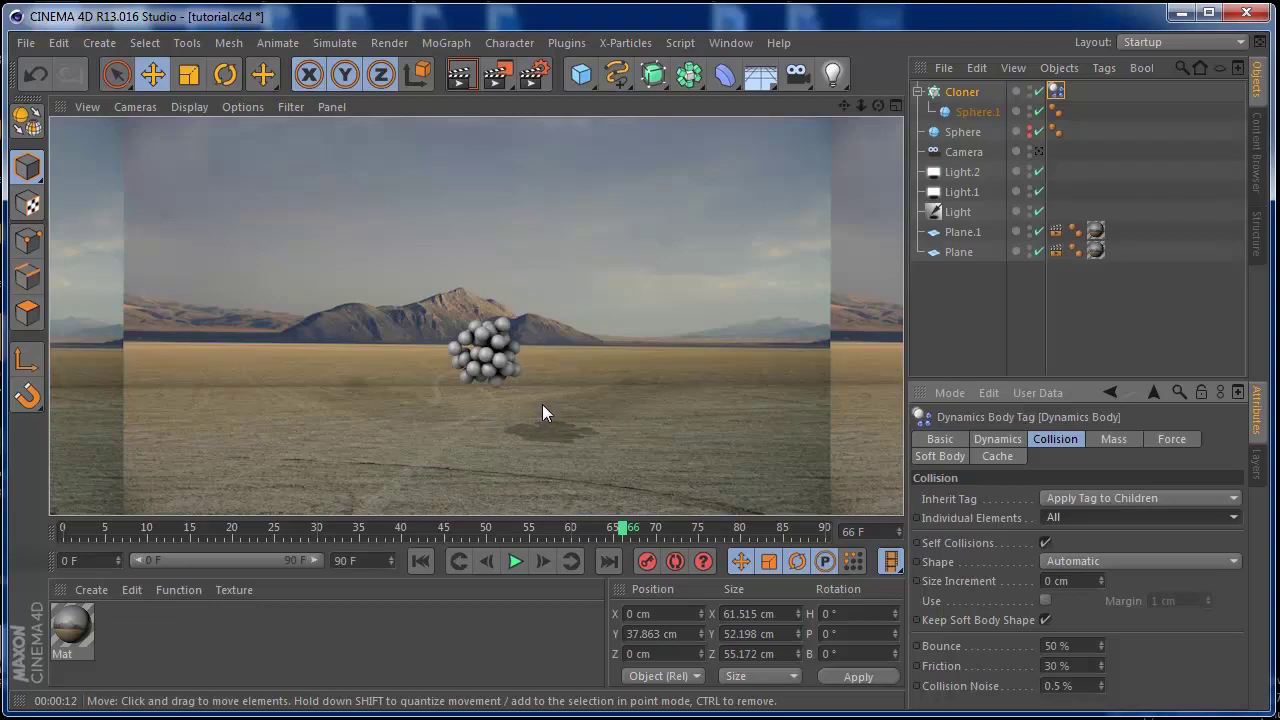
Add a MoGraph Random effector to the Cloner
left_click(962, 92)
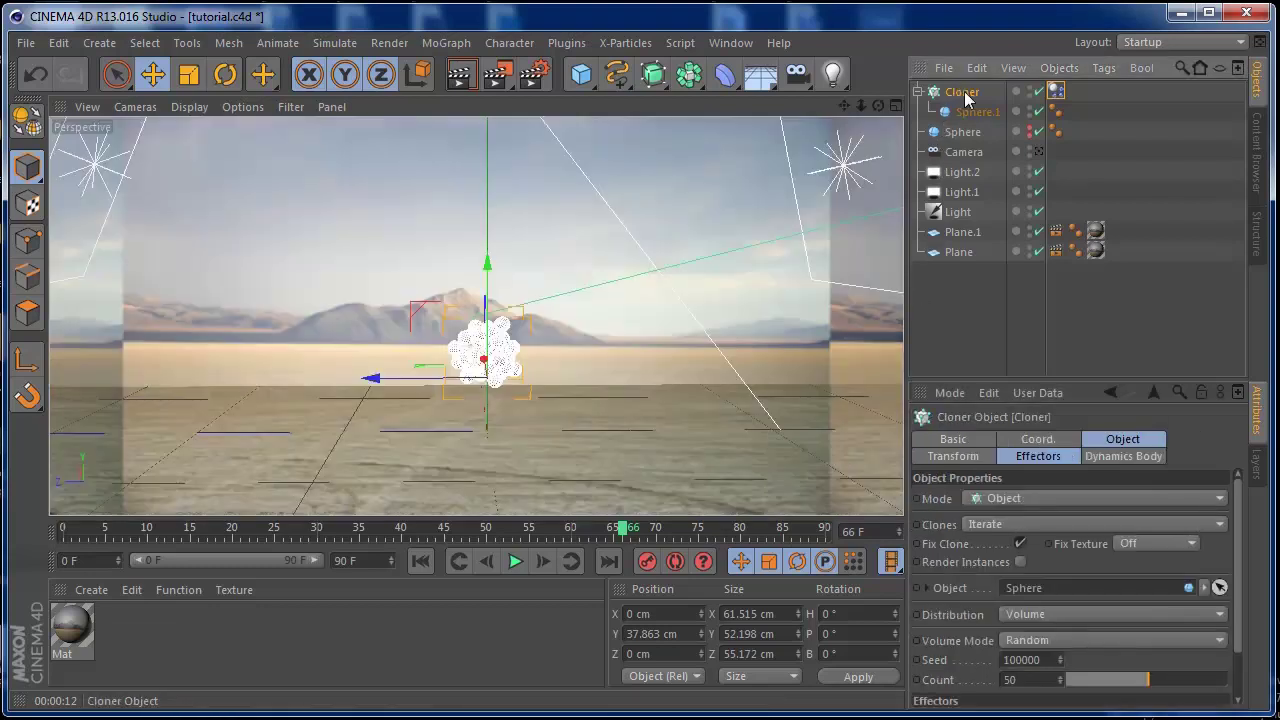
left_click(446, 42)
mouse_move(478, 73)
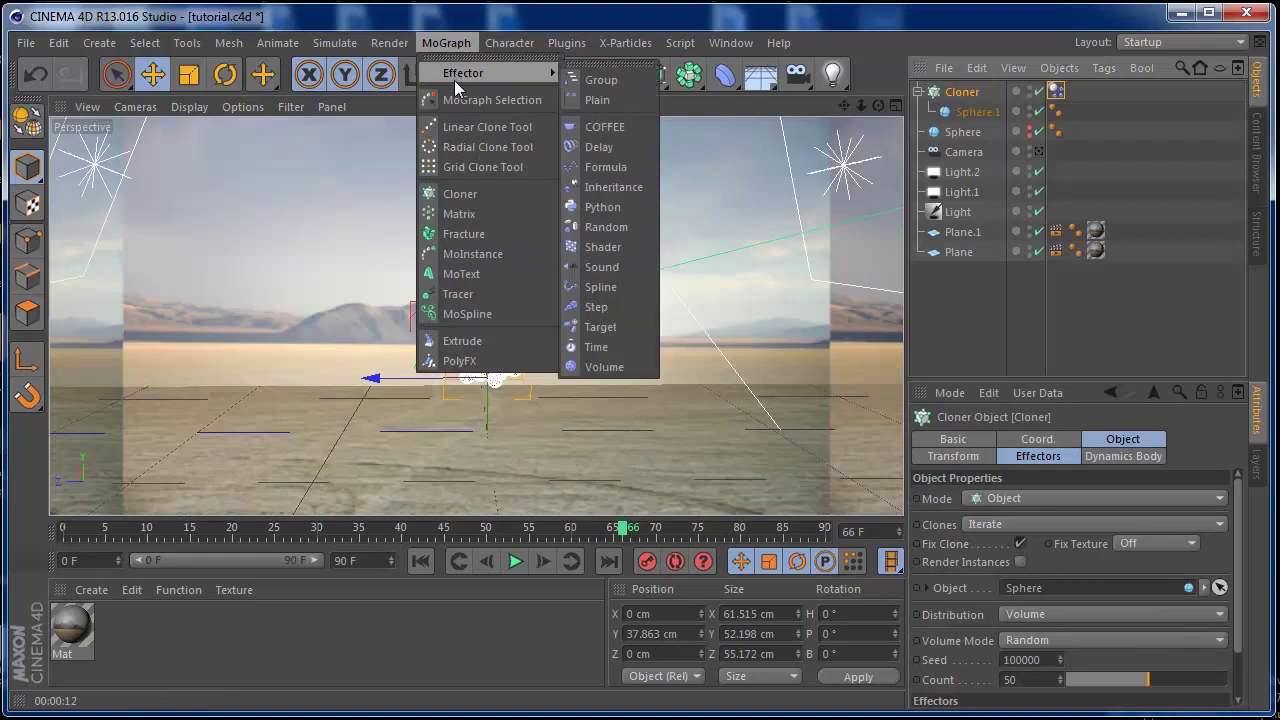
left_click(606, 227)
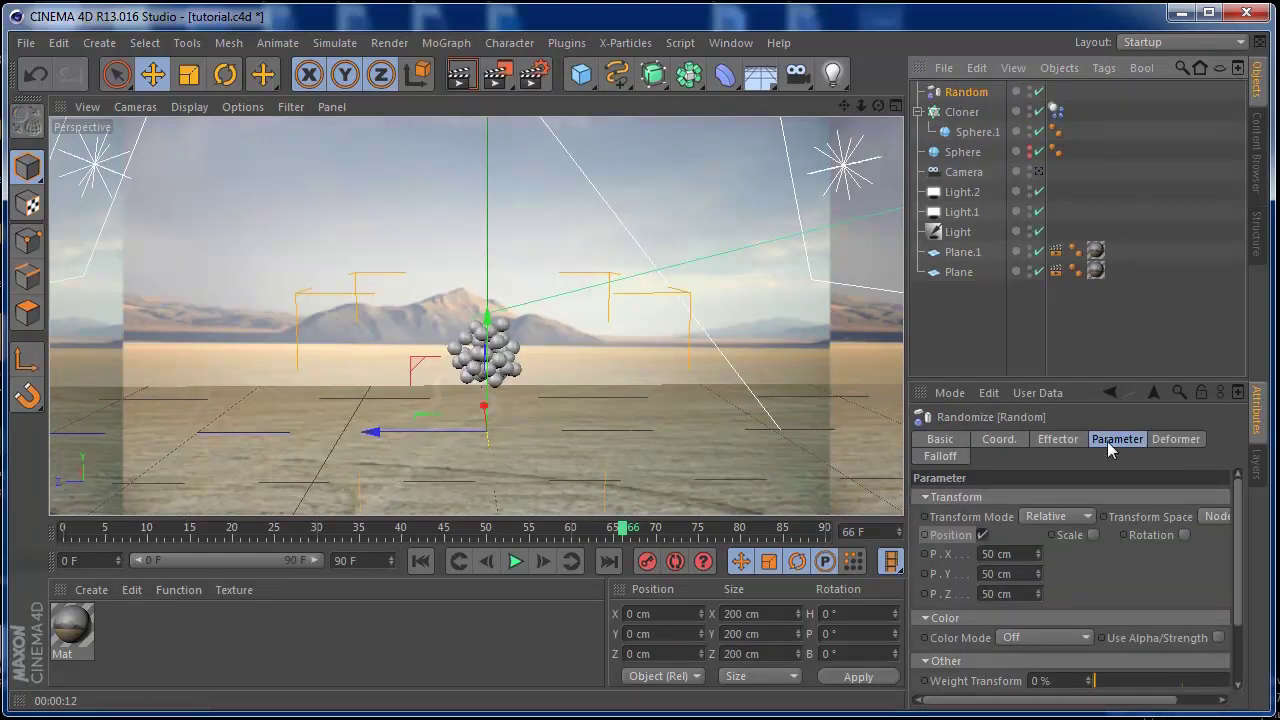
Turn off the Random effector's position variation and enable uniform scale variation of 1.72
left_click(979, 534)
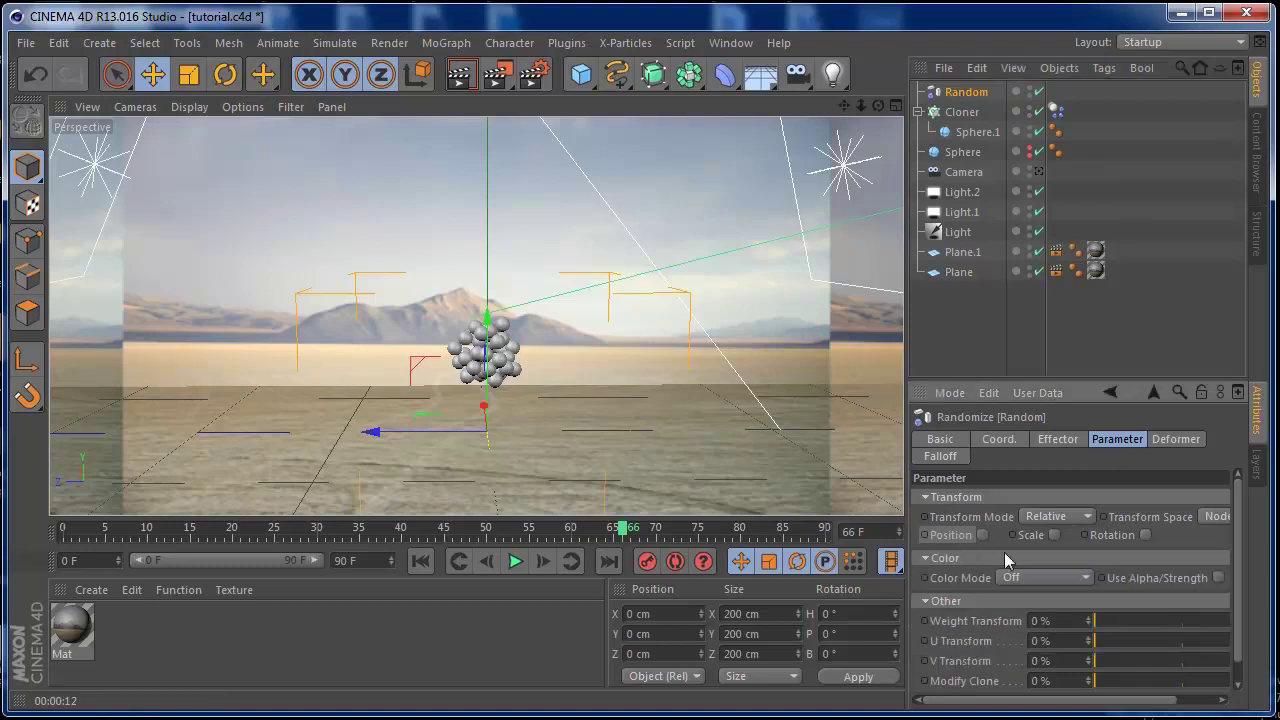
left_click(1052, 535)
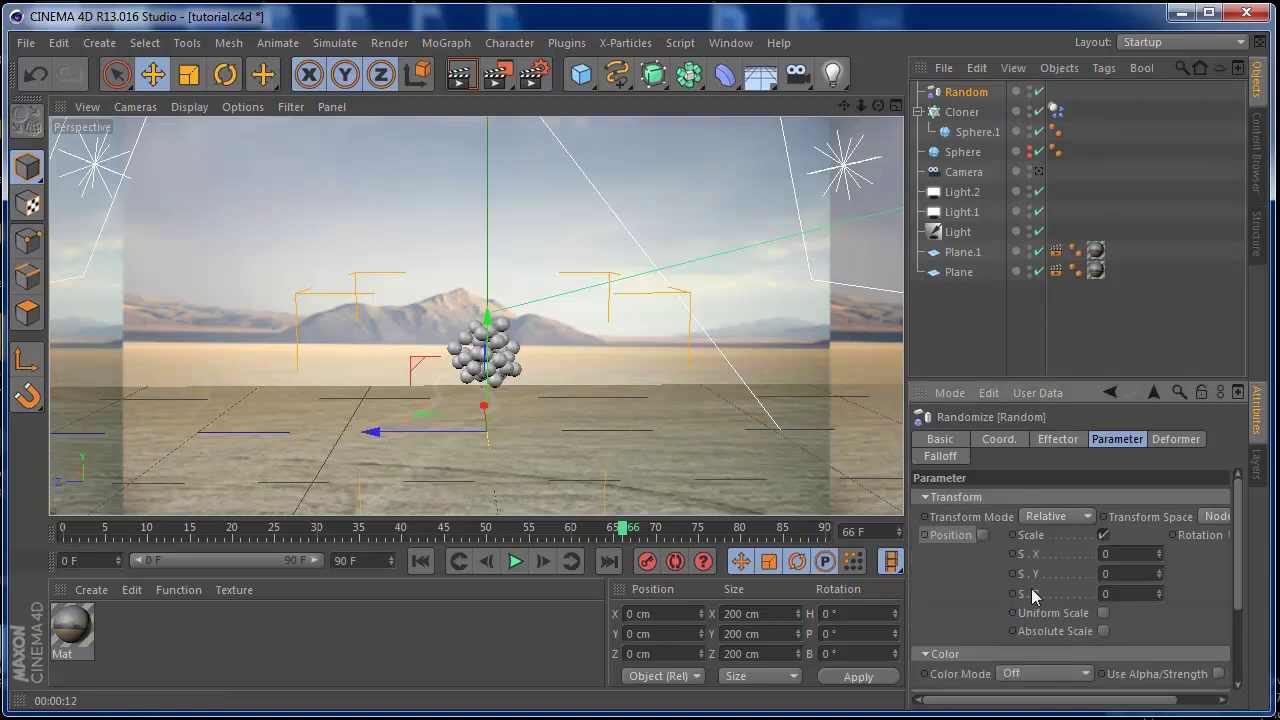
left_click(1103, 613)
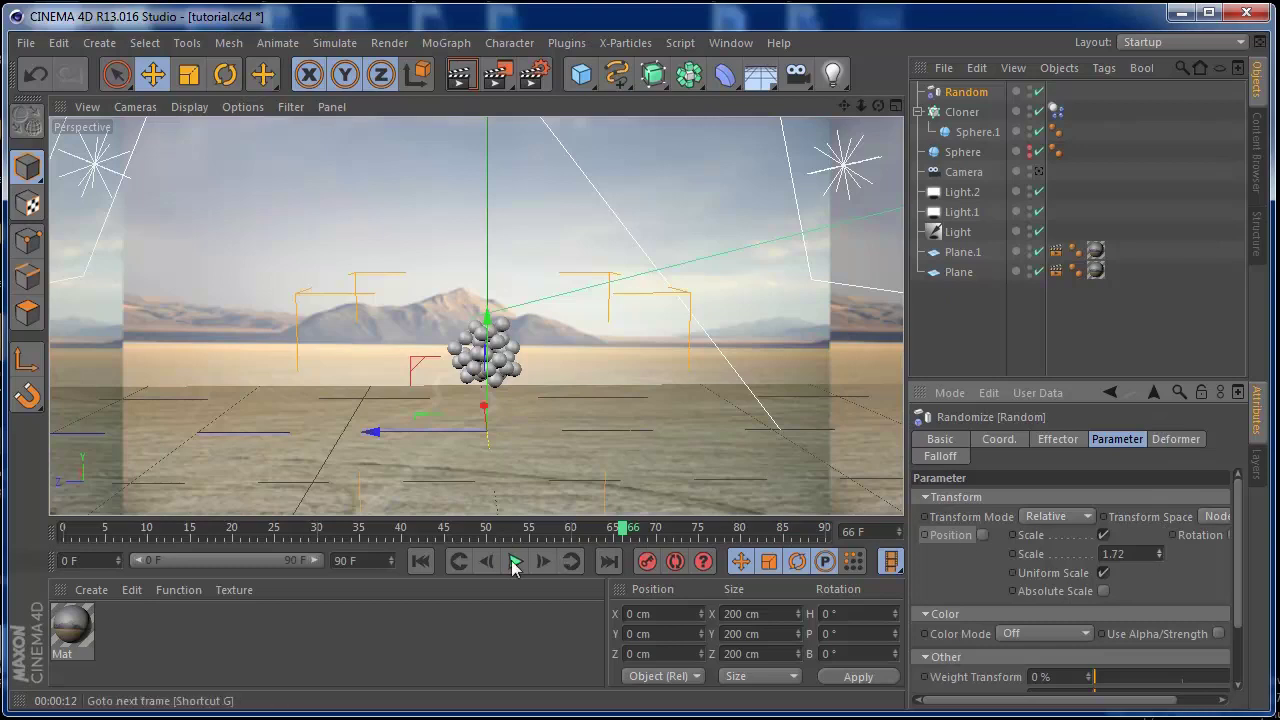
Simulate the randomly scaled spheres from the first frame to about frame 59 and render the view
left_click(421, 562)
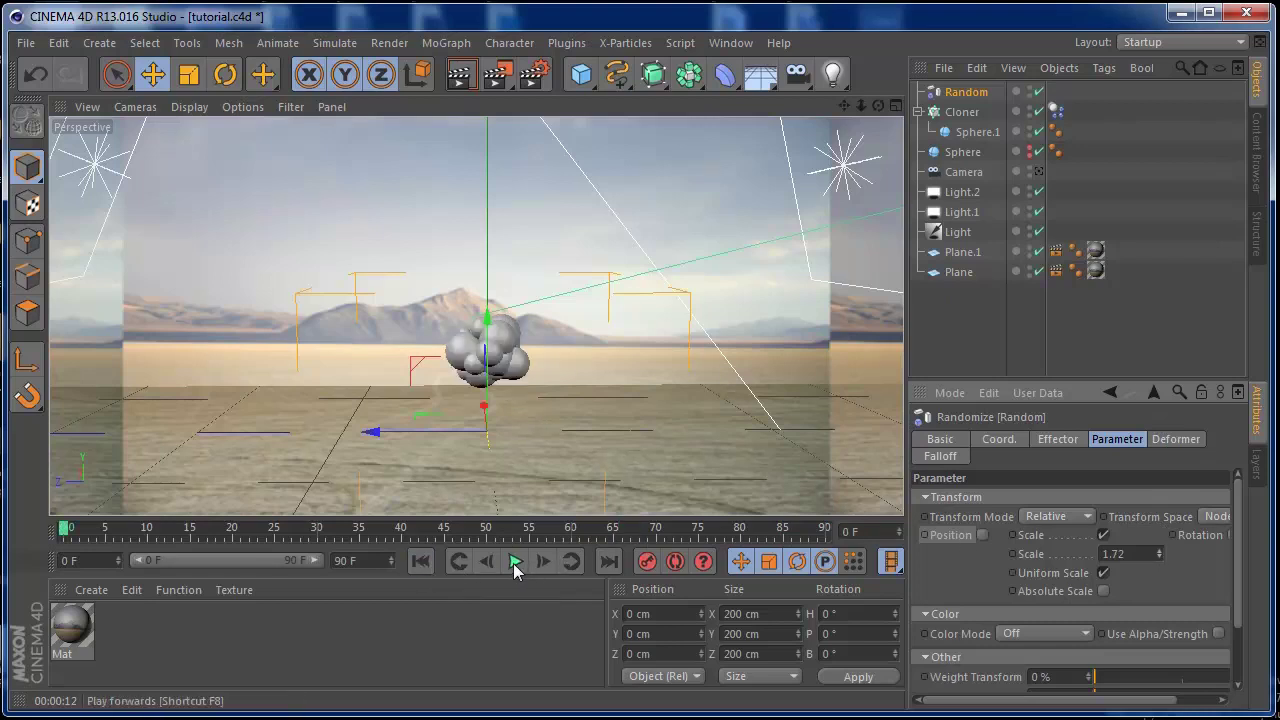
left_click(515, 562)
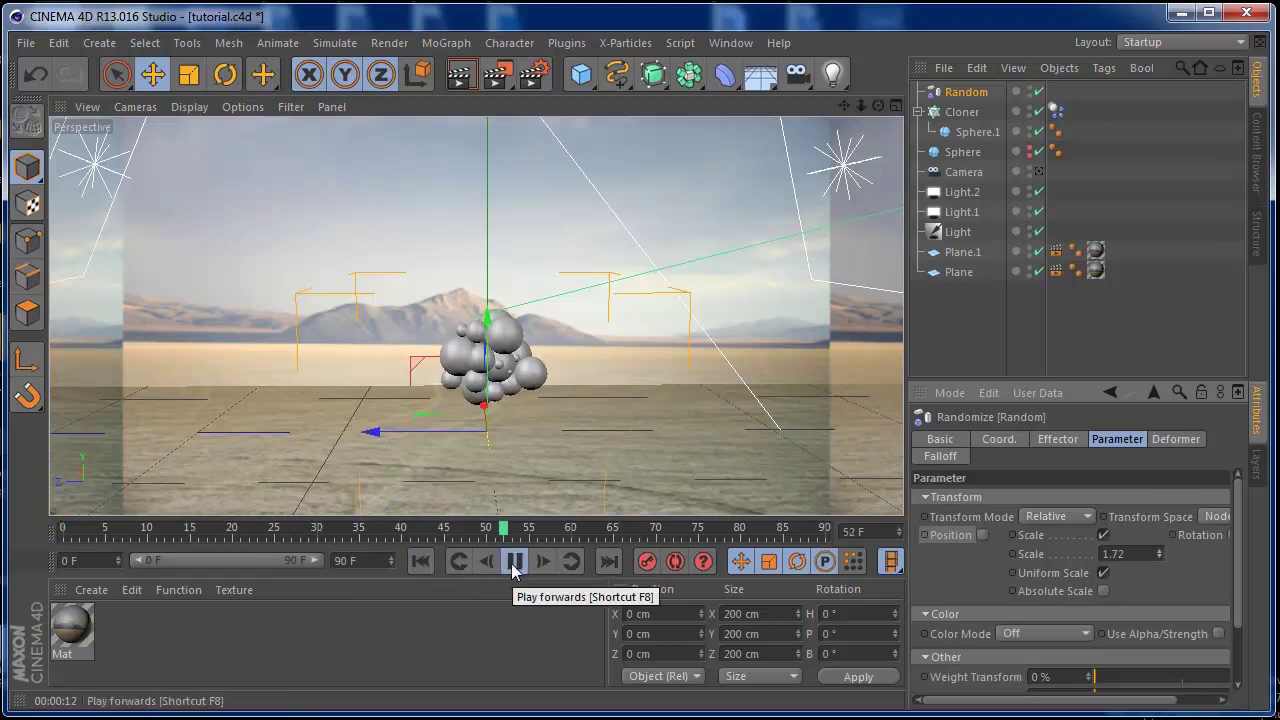
left_click(515, 562)
left_click(458, 75)
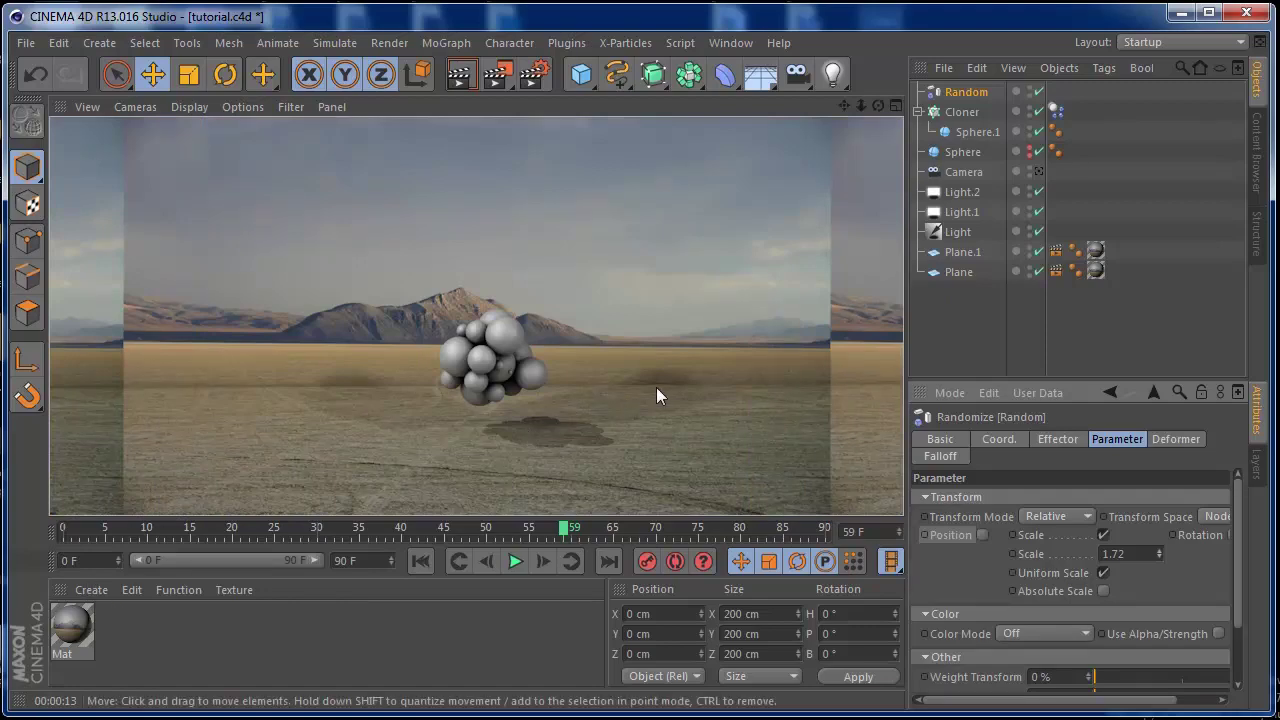
Rotate the area light Light.1 to a heading of about -174° so it aims at the sphere cluster
left_click(959, 213)
scroll(770, 124, "down", 3)
left_click_drag(875, 106, 823, 143)
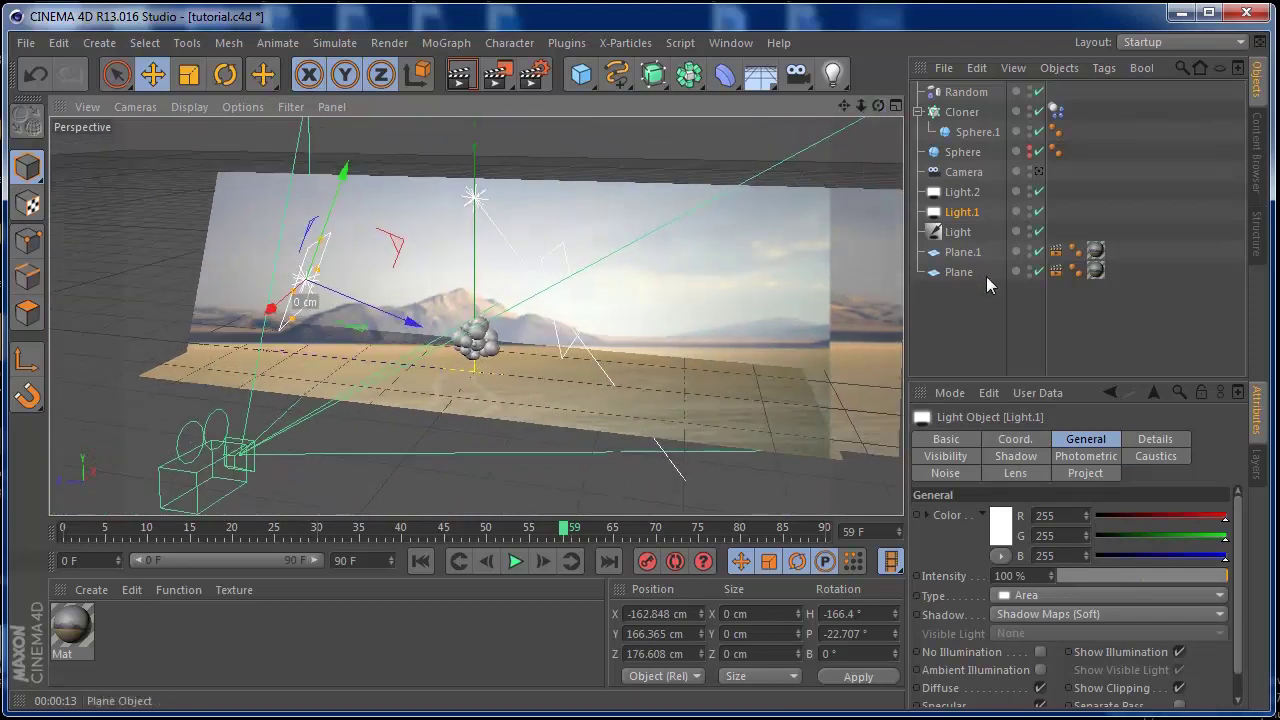
left_click(960, 253)
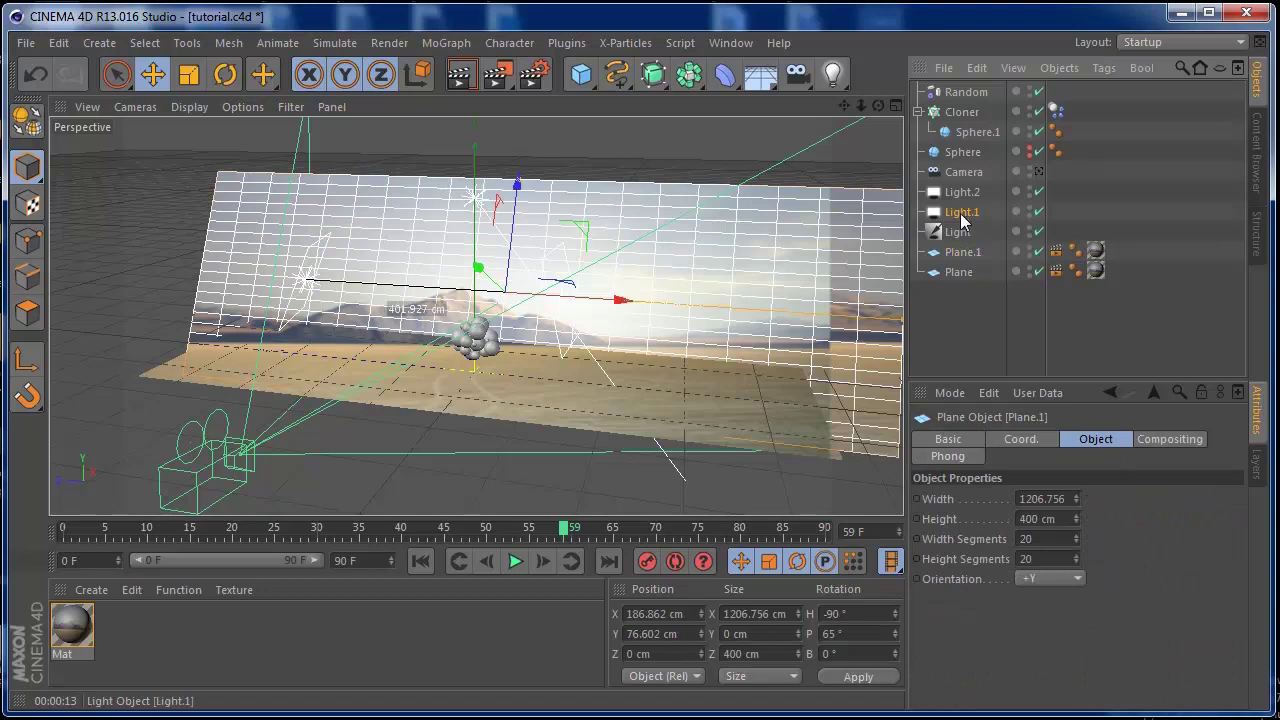
left_click(958, 212)
key("r")
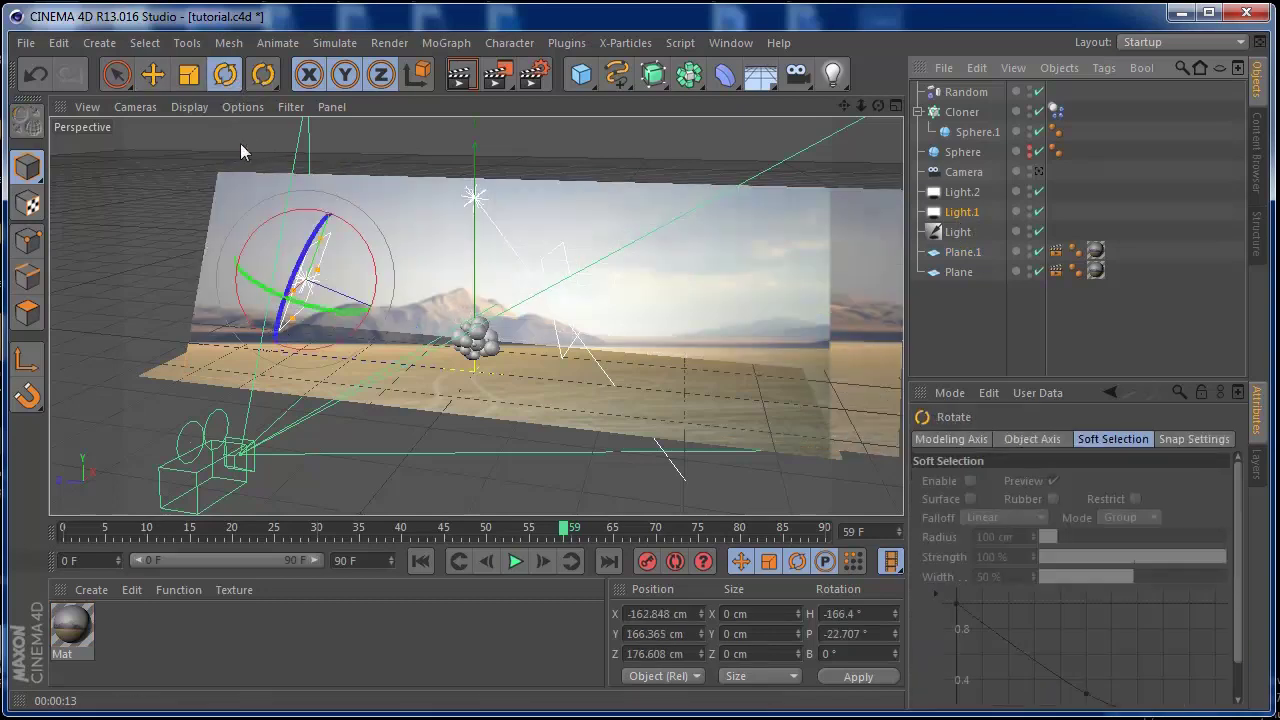
left_click_drag(312, 313, 306, 300)
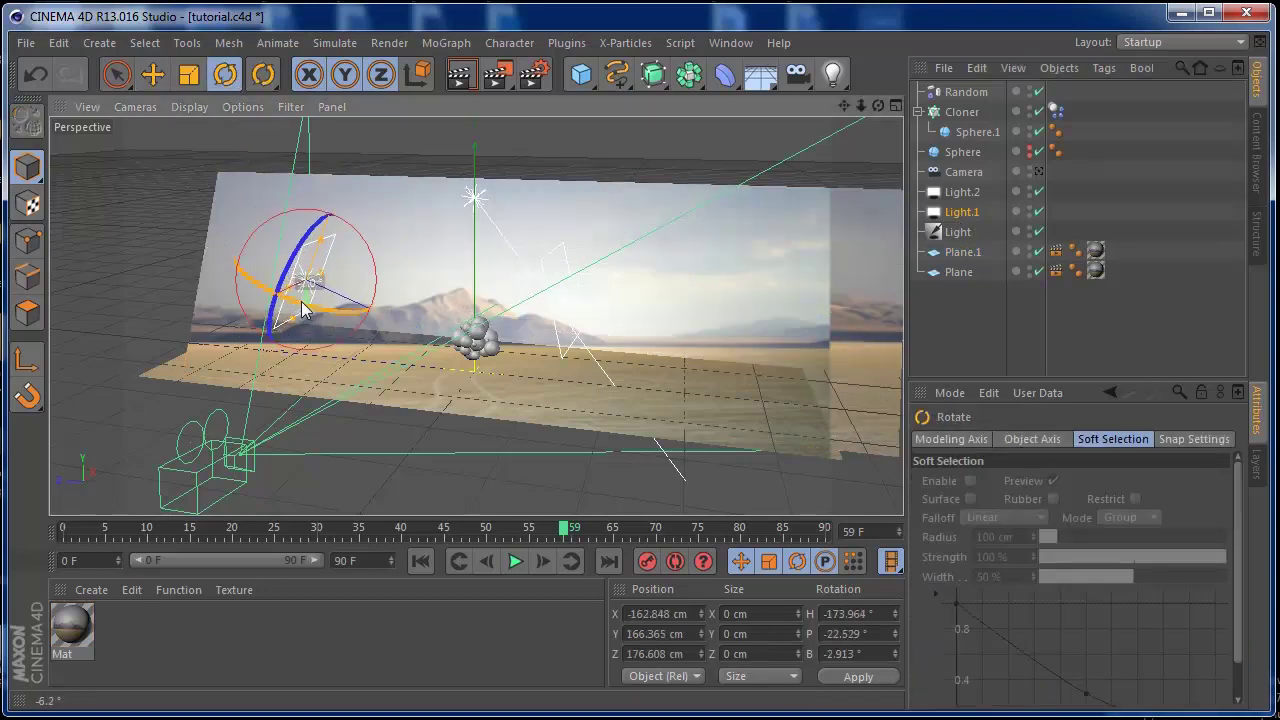
Rotate the area light Light.2 to a heading of about 8° so it aims at the sphere cluster
left_click(960, 192)
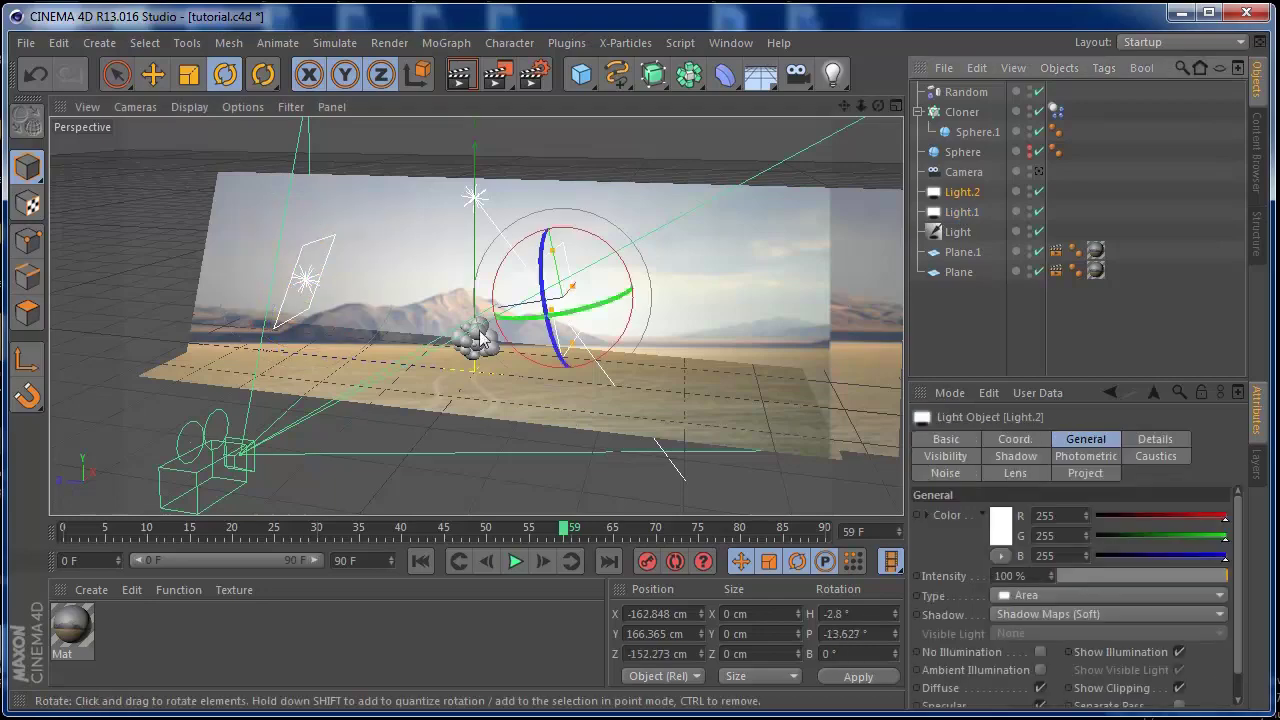
left_click_drag(550, 298, 550, 310)
left_click_drag(861, 105, 845, 125)
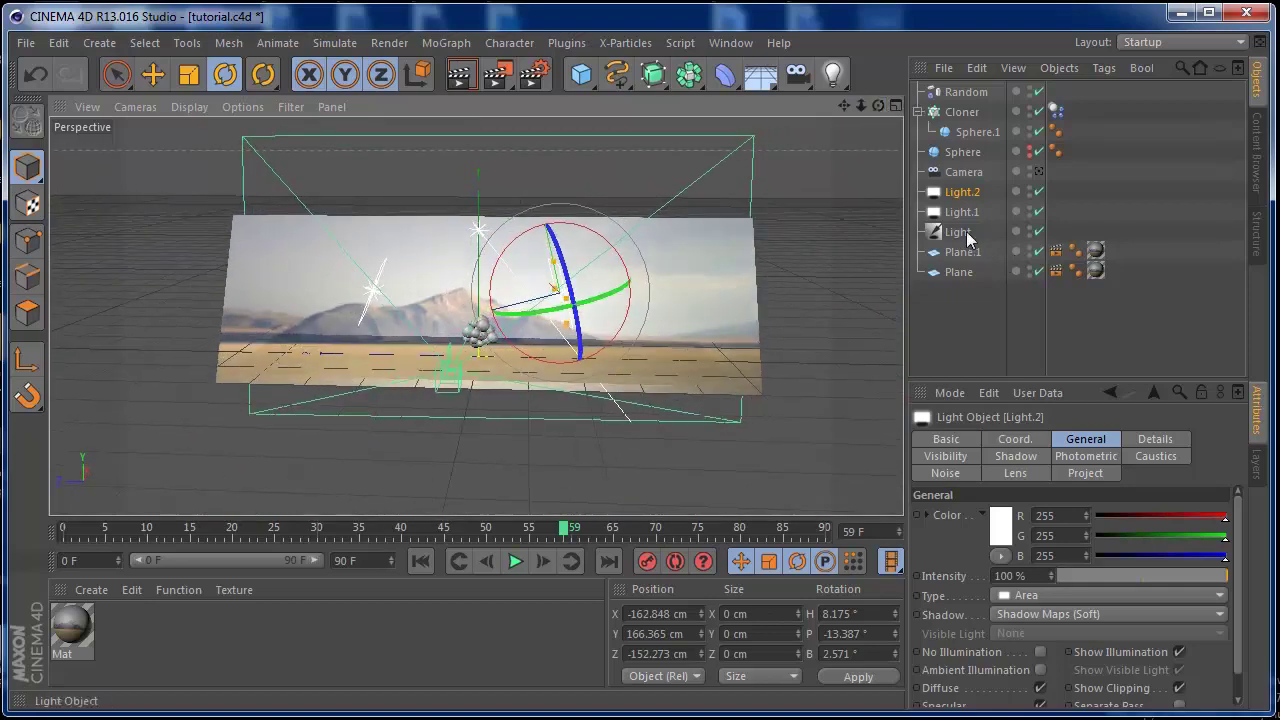
Rotate the infinite light to a pitch of about -66° and move it back to about Y 505 cm, Z -108 cm
left_click(958, 232)
left_click_drag(862, 106, 833, 113)
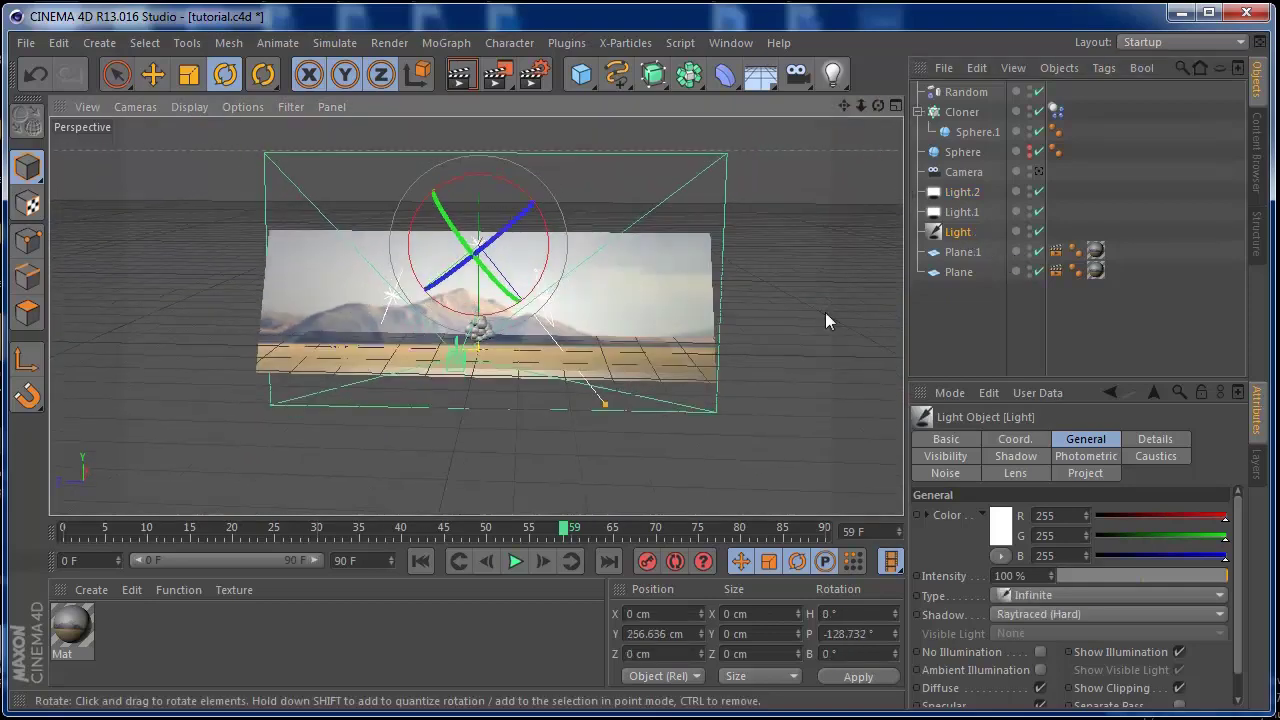
left_click(225, 76)
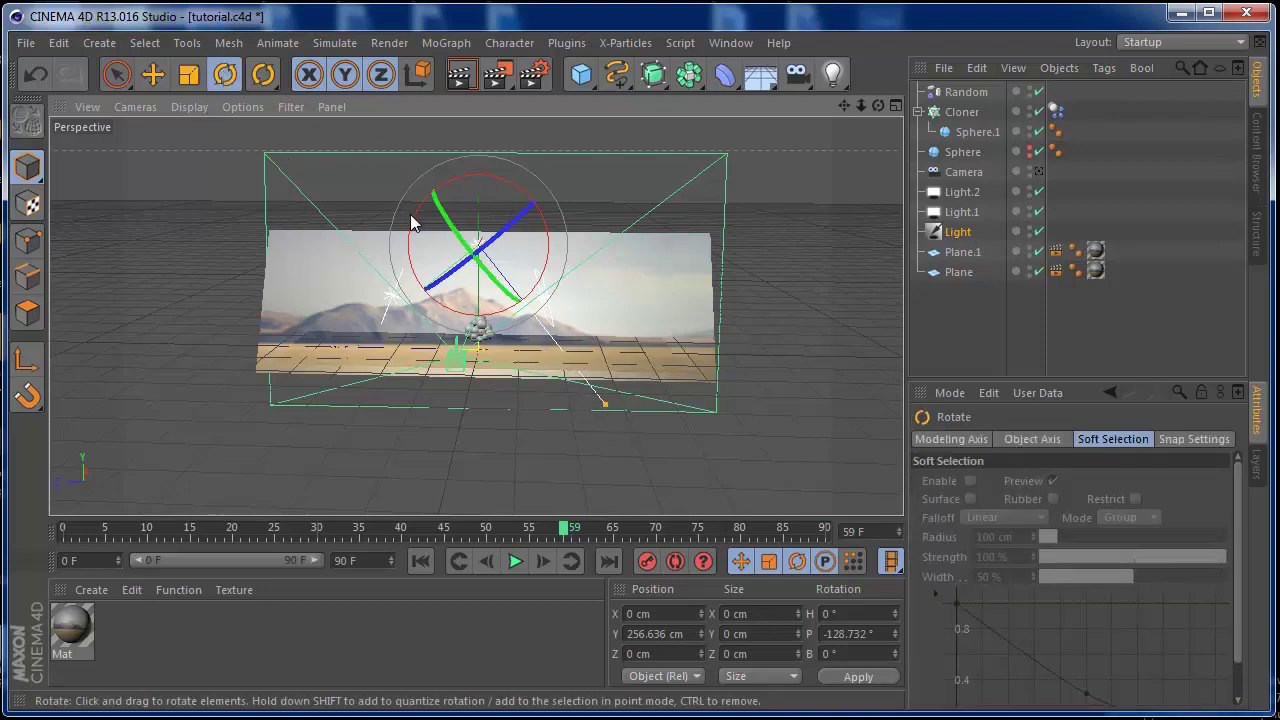
left_click_drag(420, 223, 468, 206)
key("e")
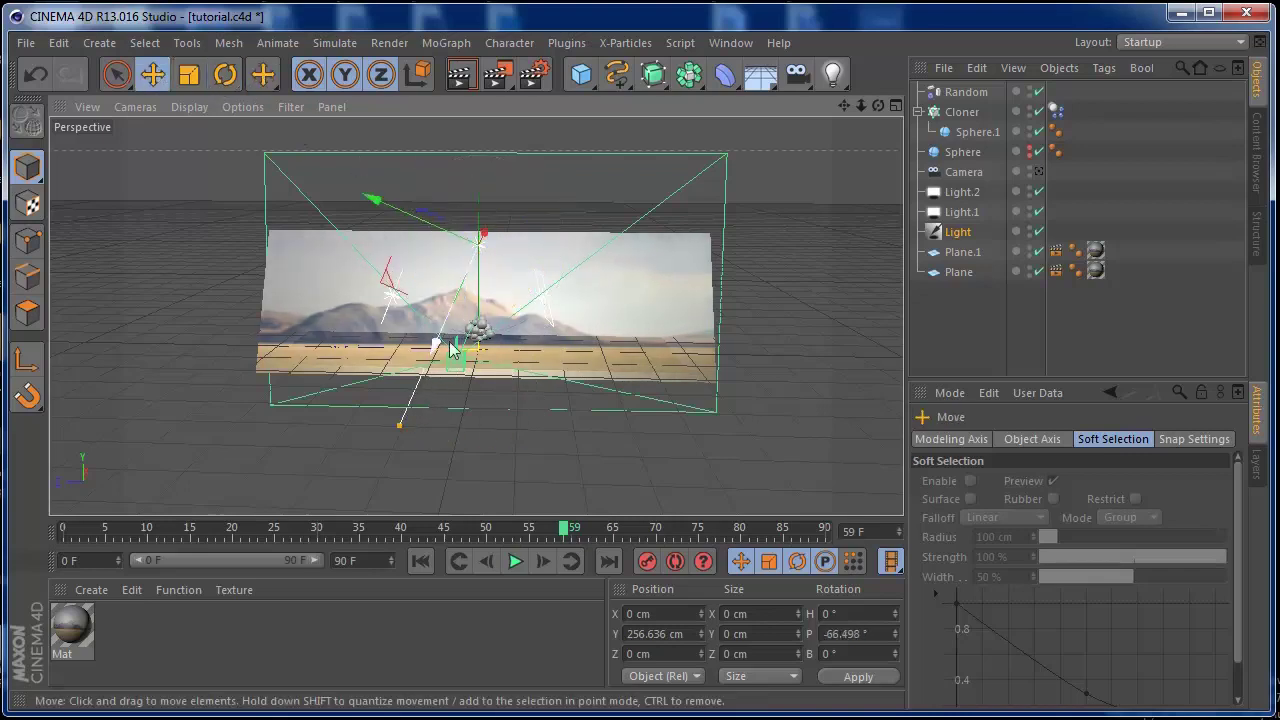
left_click_drag(440, 347, 491, 244)
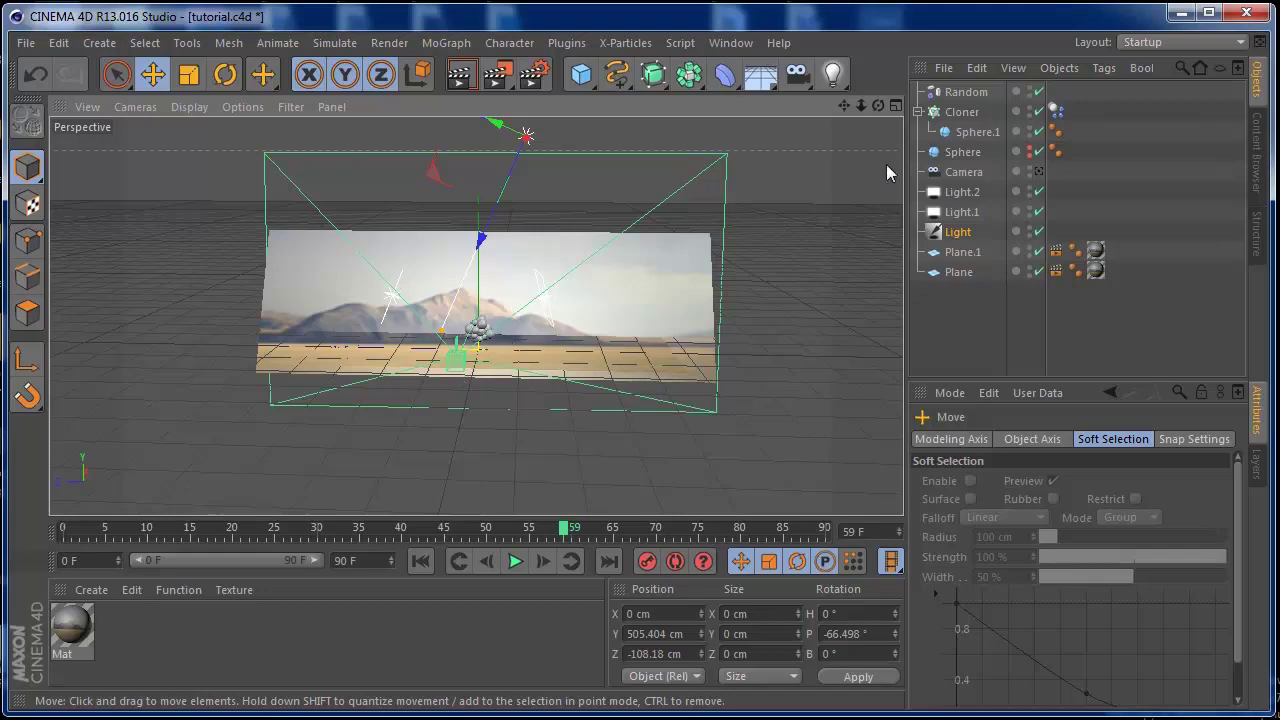
Look through the scene Camera and frame the sphere cluster in front of the desert backdrop
left_click_drag(860, 106, 1030, 100)
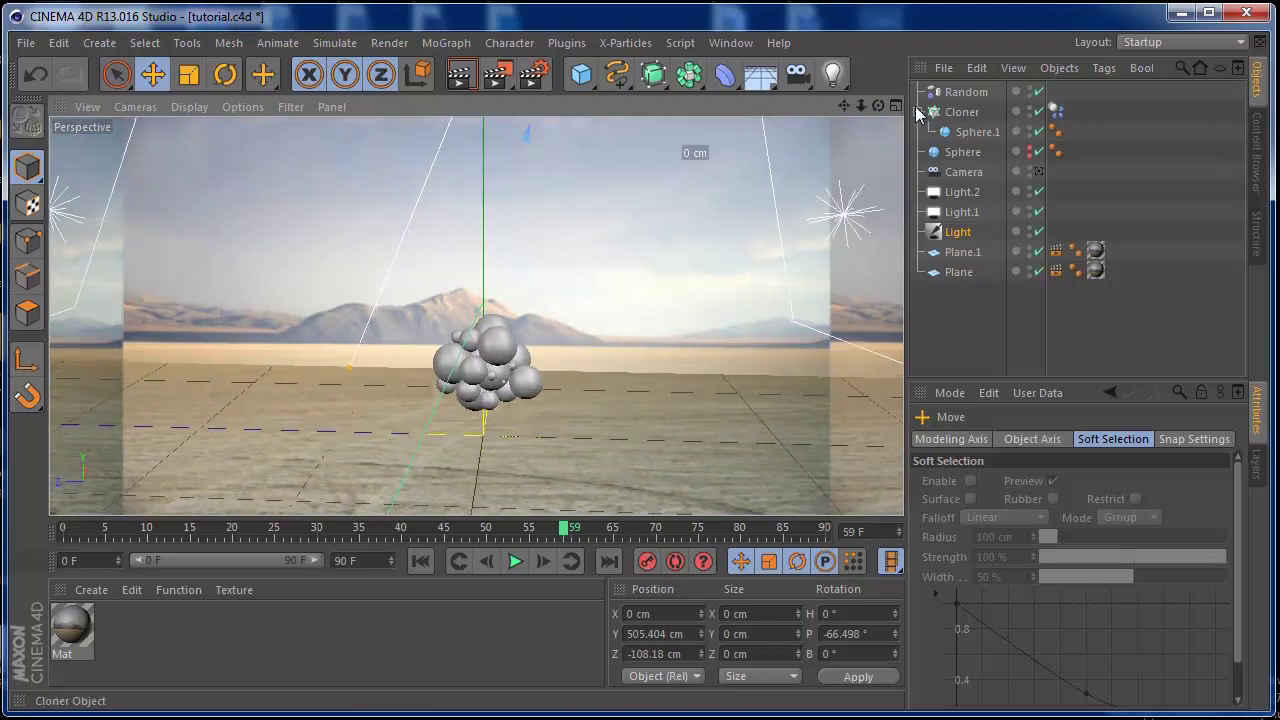
left_click_drag(886, 104, 891, 100)
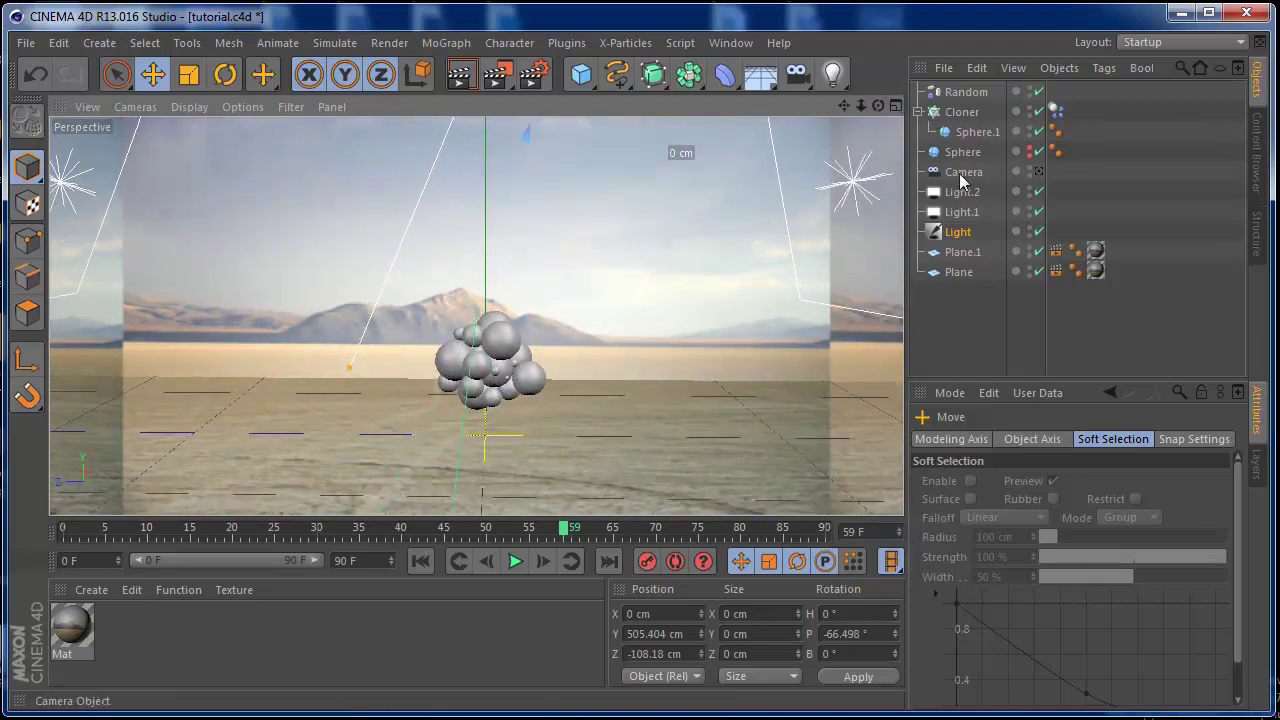
left_click(1038, 171)
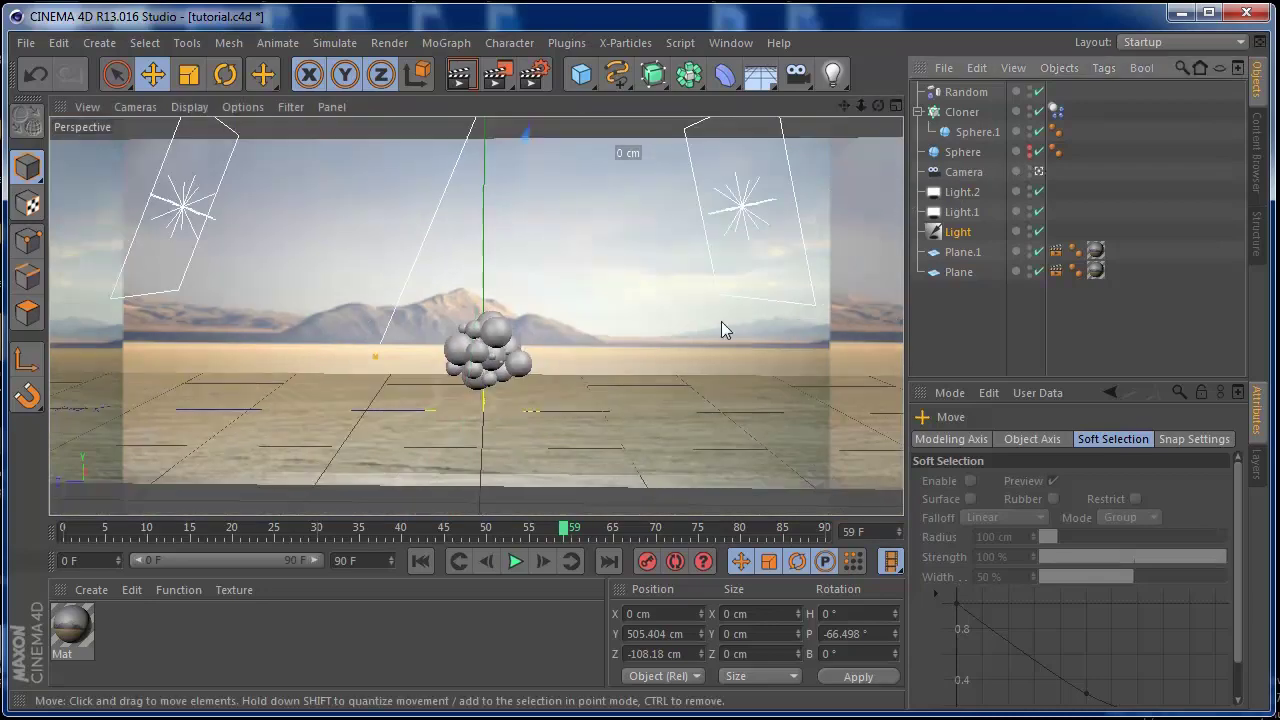
left_click_drag(860, 105, 891, 110)
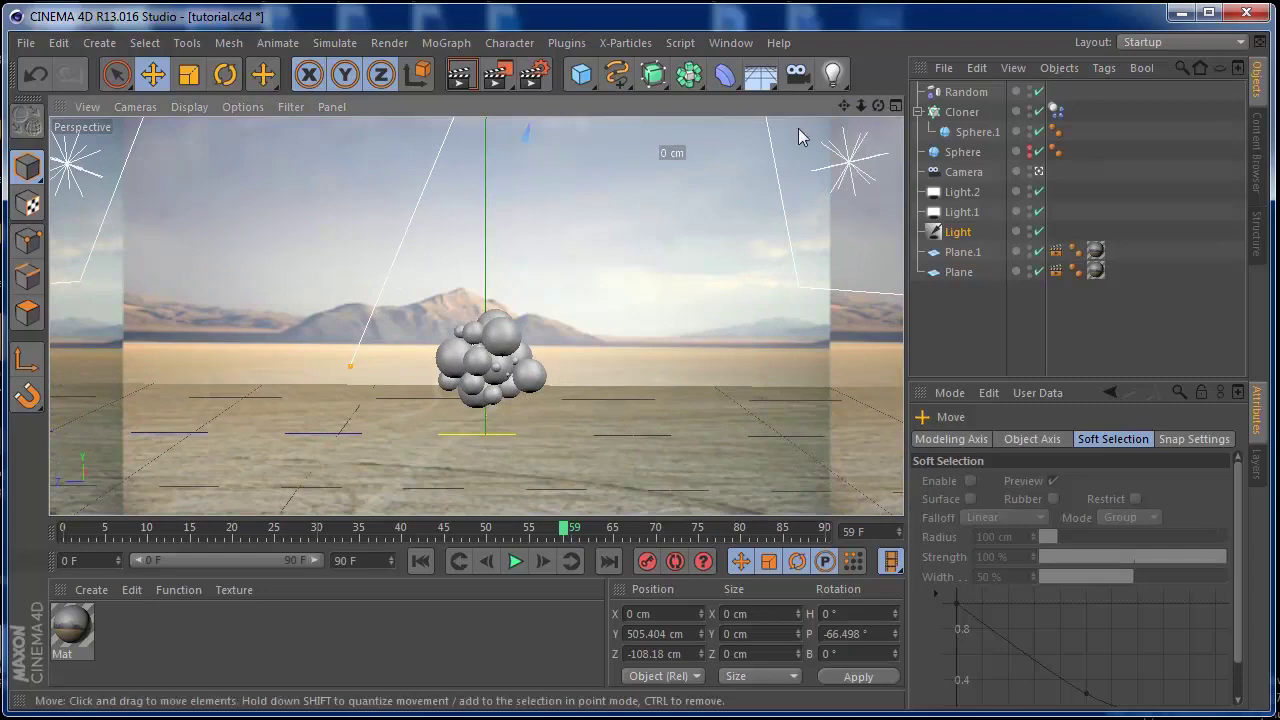
Move the ground Plane along X to about 24 cm
left_click(964, 256)
left_click(962, 272)
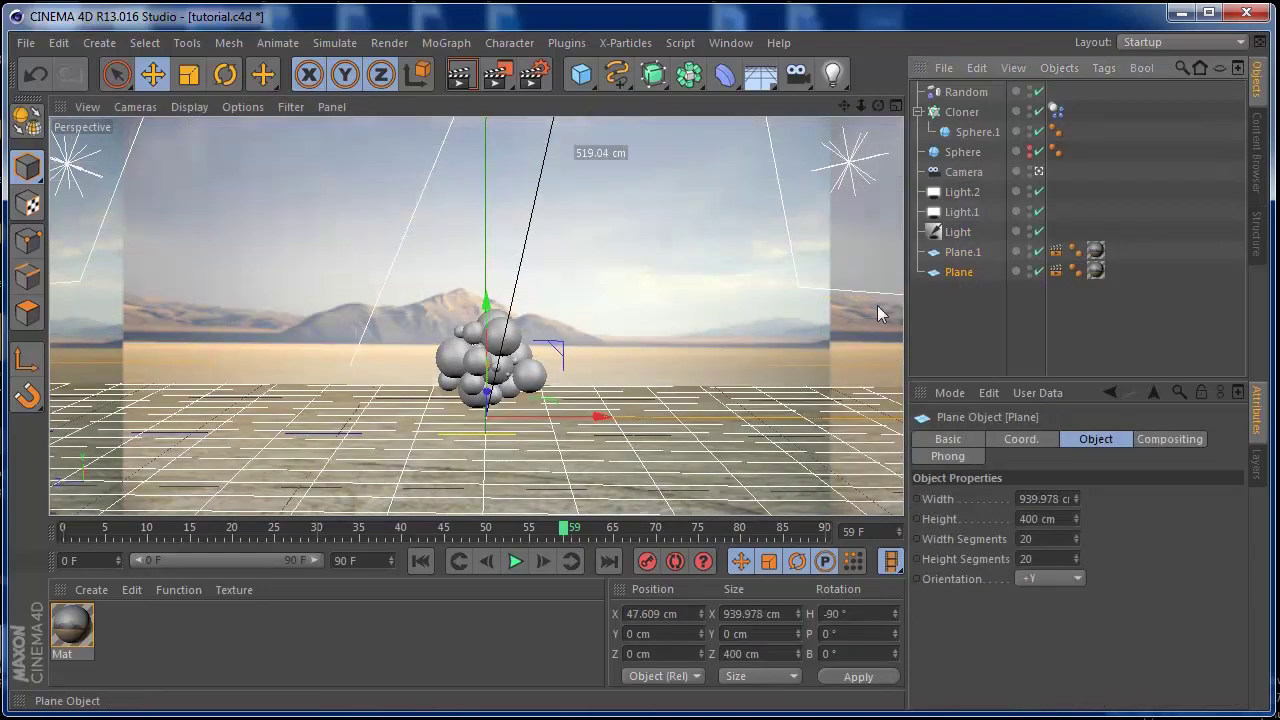
left_click_drag(490, 396, 575, 345)
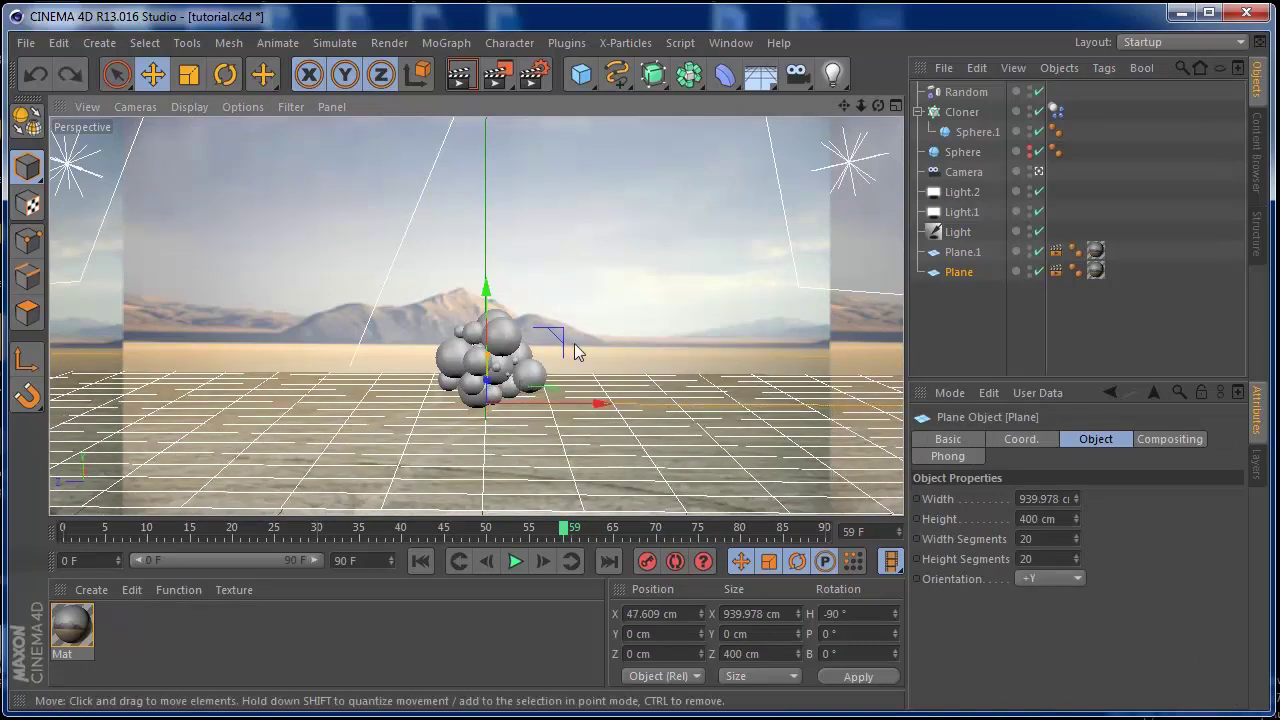
key("ctrl+z")
left_click_drag(836, 115, 690, 170, "alt")
mouse_move(572, 393)
left_mouse_down()
mouse_move(600, 380)
mouse_move(489, 420)
mouse_move(553, 393)
left_mouse_up()
Reframe the camera on the spheres and set its rotation to a heading of -90° and a pitch of 0°
left_click_drag(880, 107, 1048, 58)
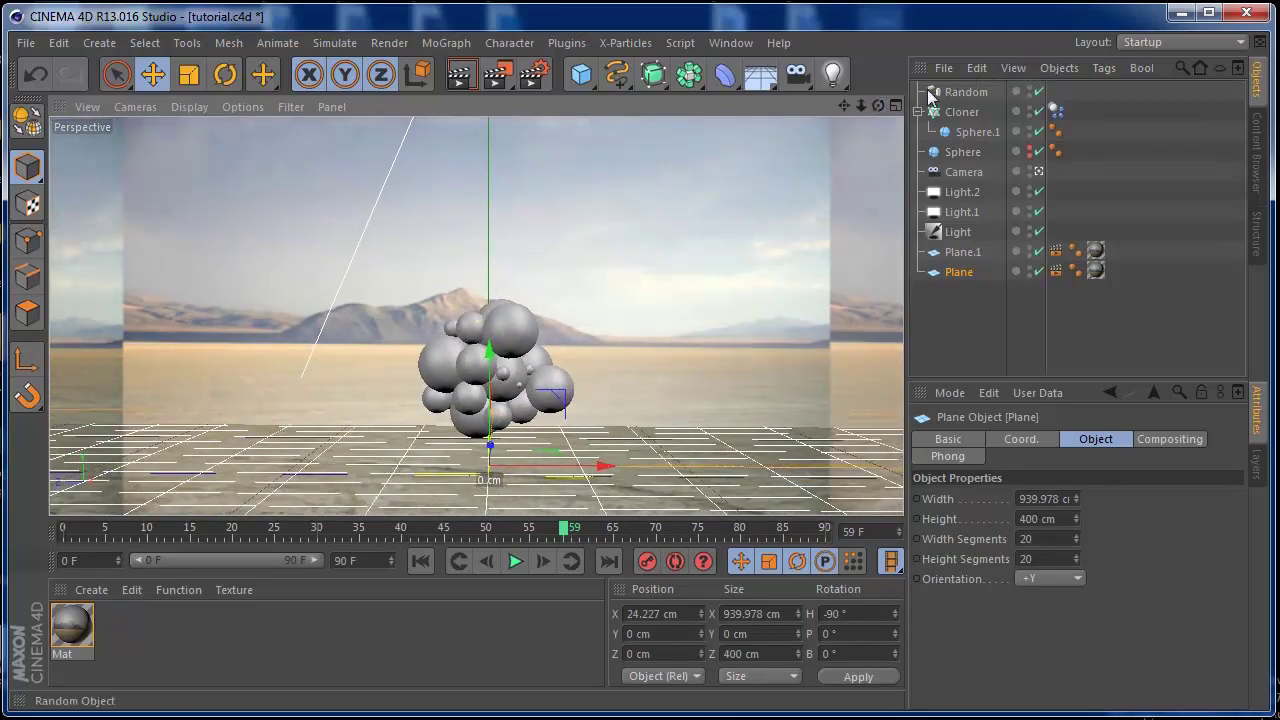
mouse_move(864, 104)
left_mouse_down()
mouse_move(848, 112)
mouse_move(870, 125)
left_mouse_up()
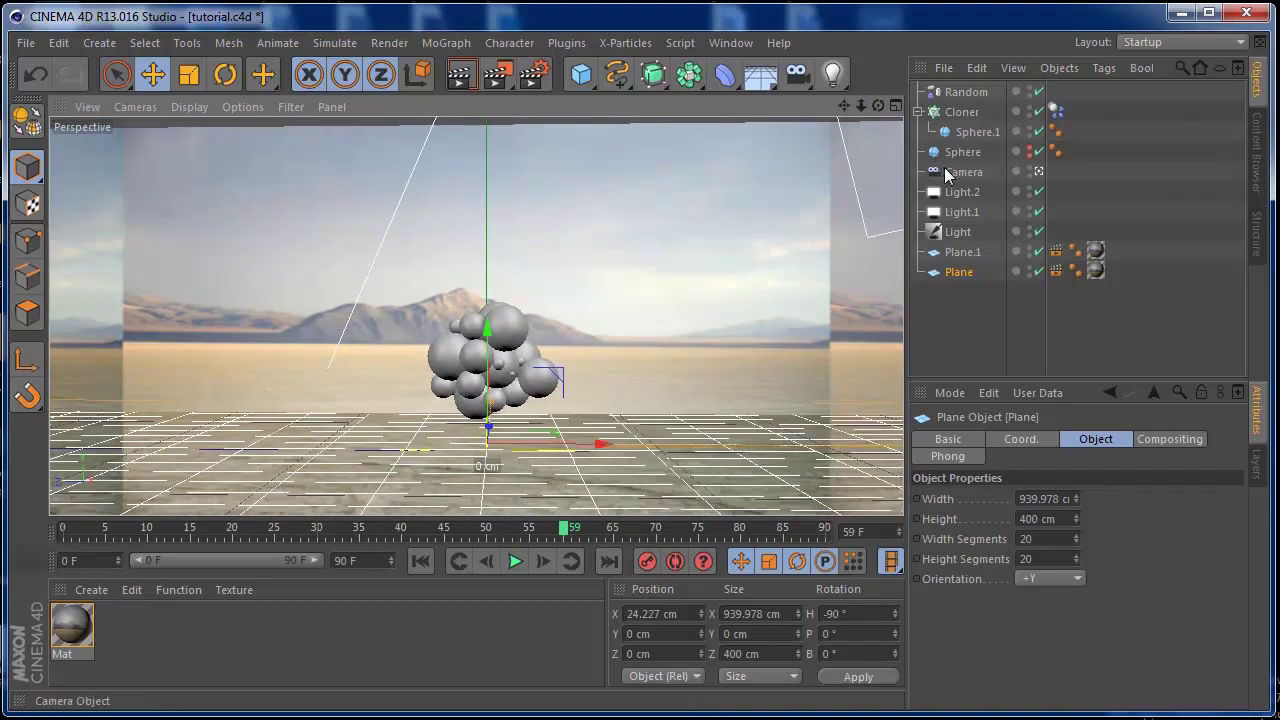
left_click(945, 171)
left_click(1020, 440)
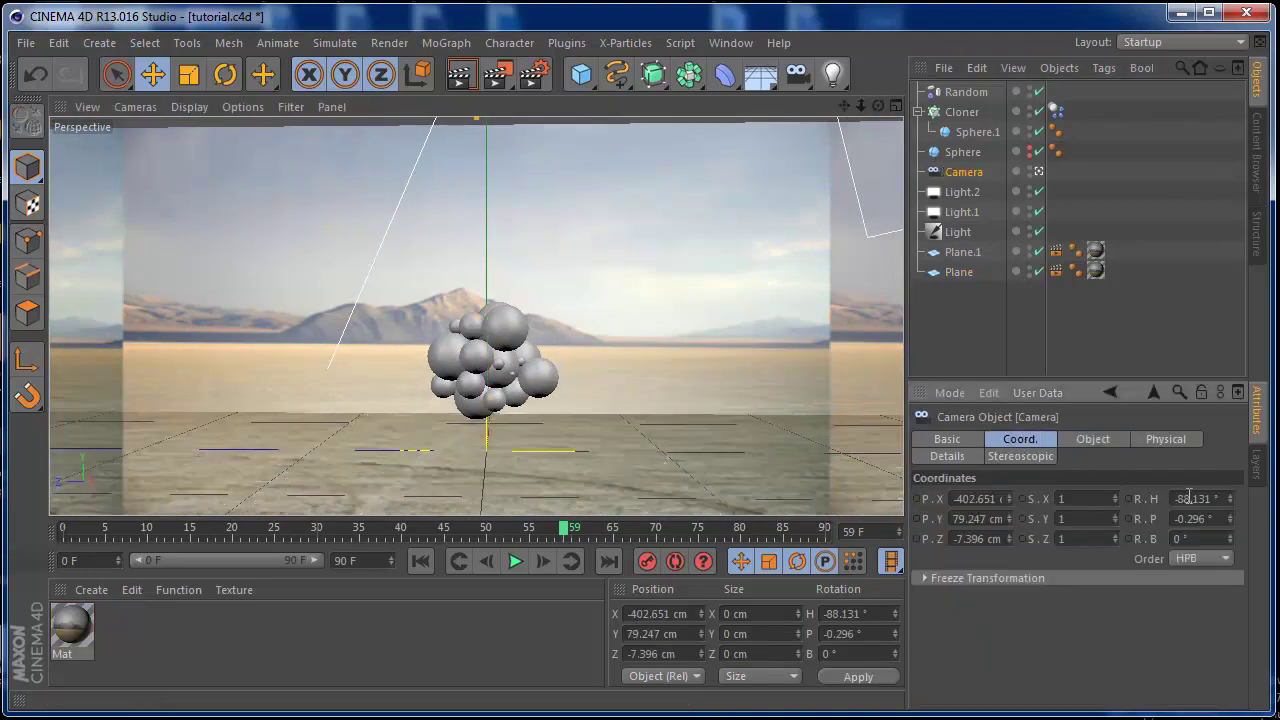
left_click(1226, 498)
type("-90")
key("Return")
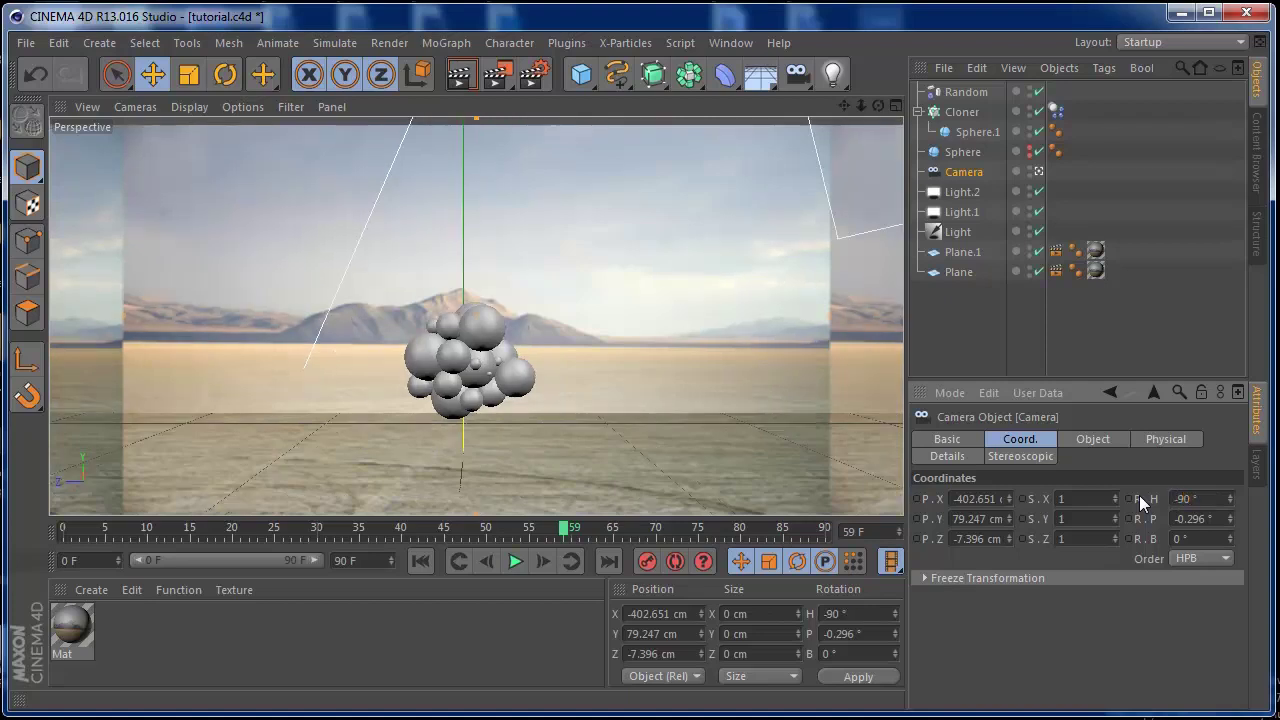
left_click(1222, 518)
type("0")
key("Return")
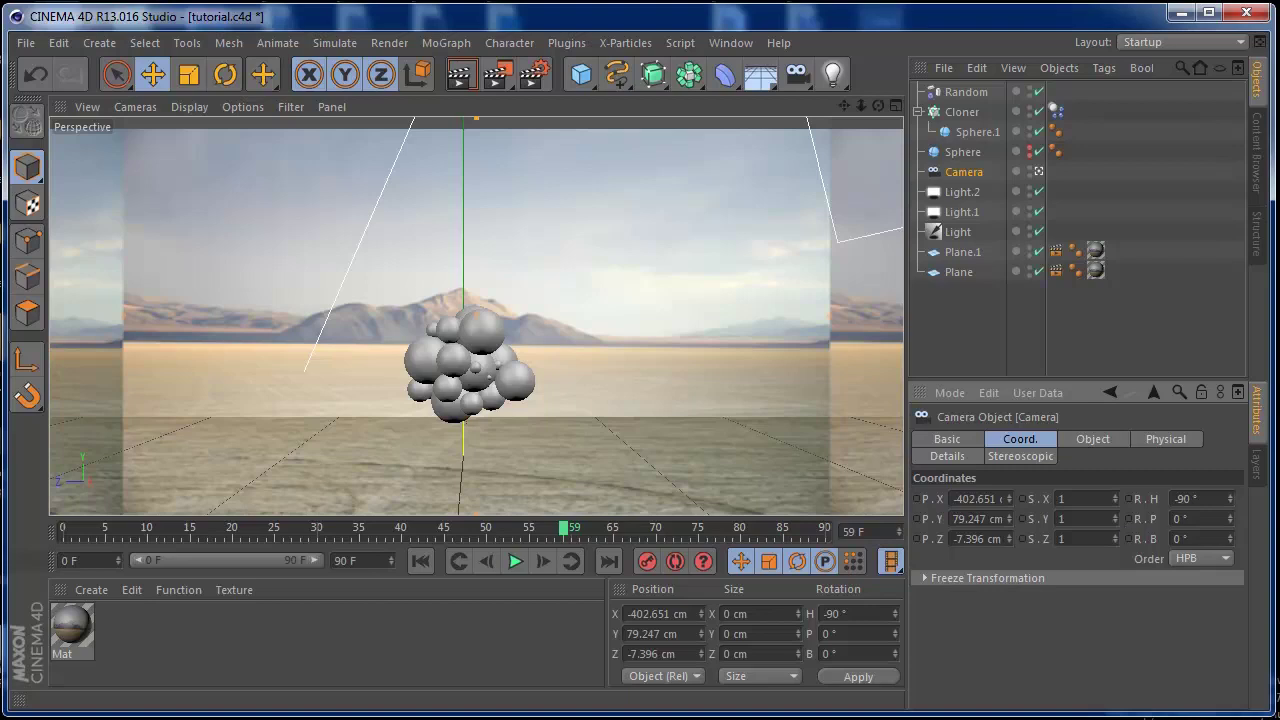
Shift the camera to about Y 69 cm, Z -0.6 cm and render the view
left_click_drag(845, 106, 856, 92)
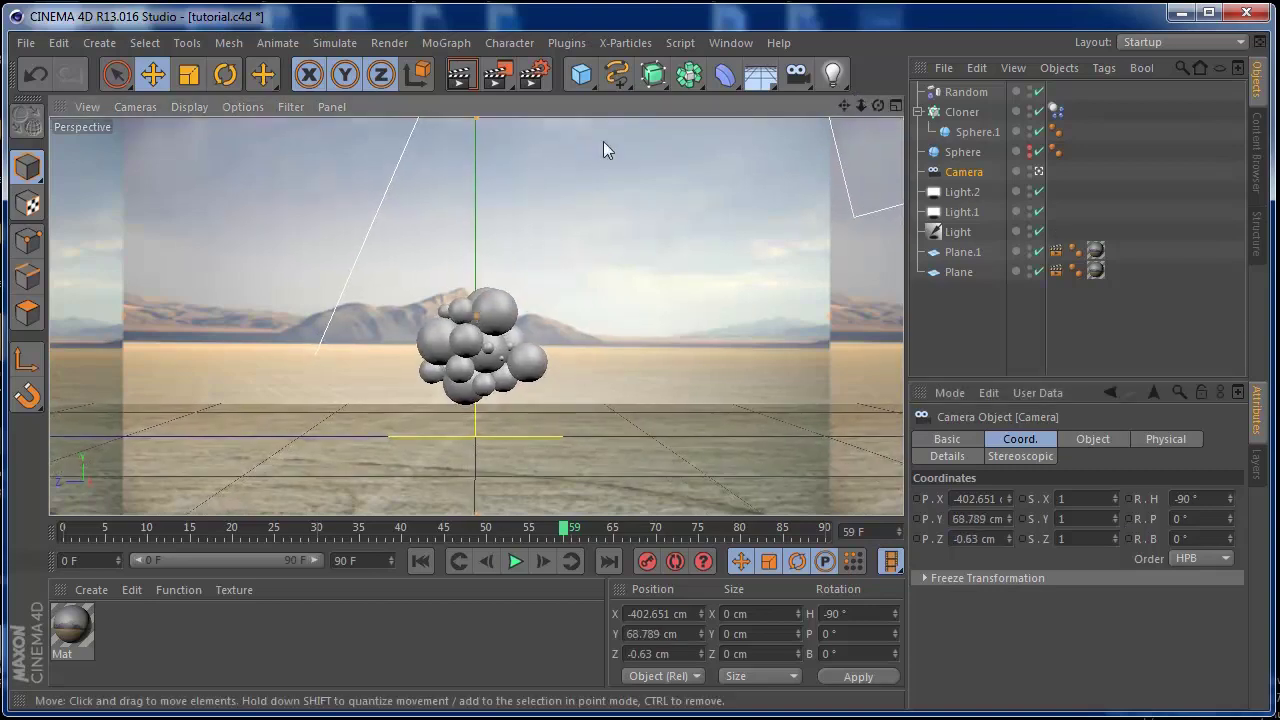
left_click(460, 76)
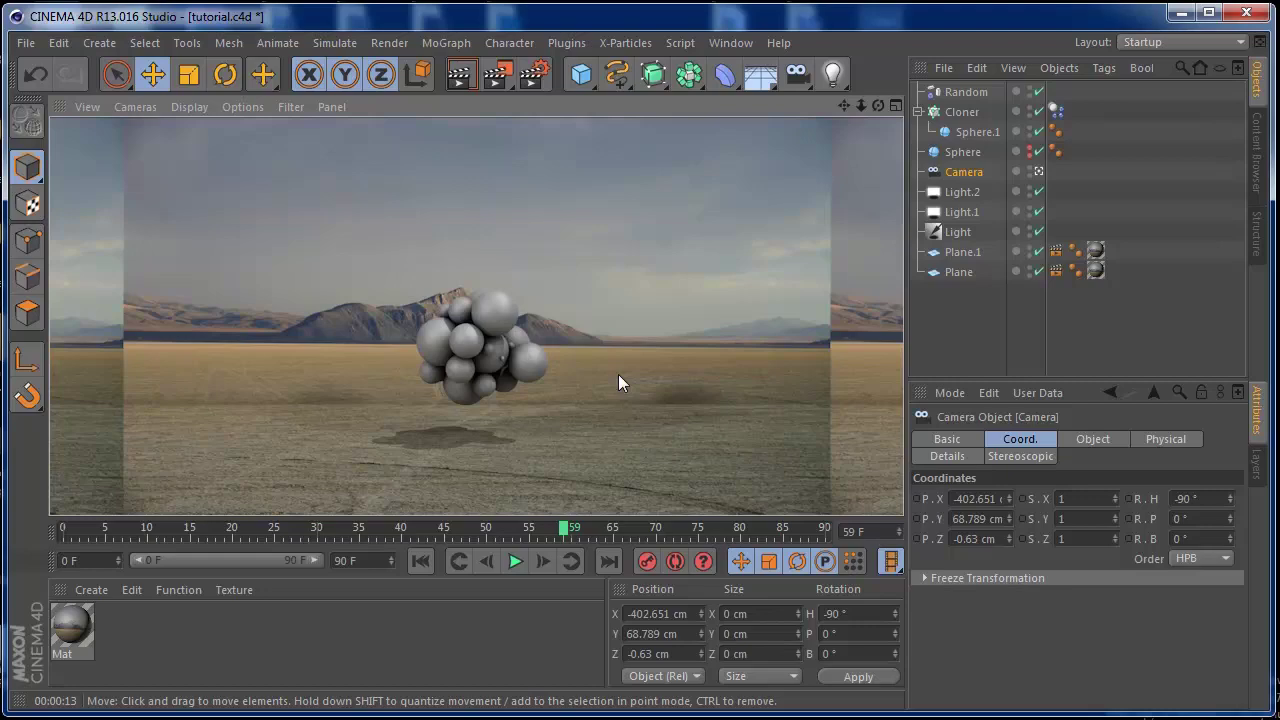
Create a new material and load the Checkerboard surface shader as its color texture
double_click(126, 634)
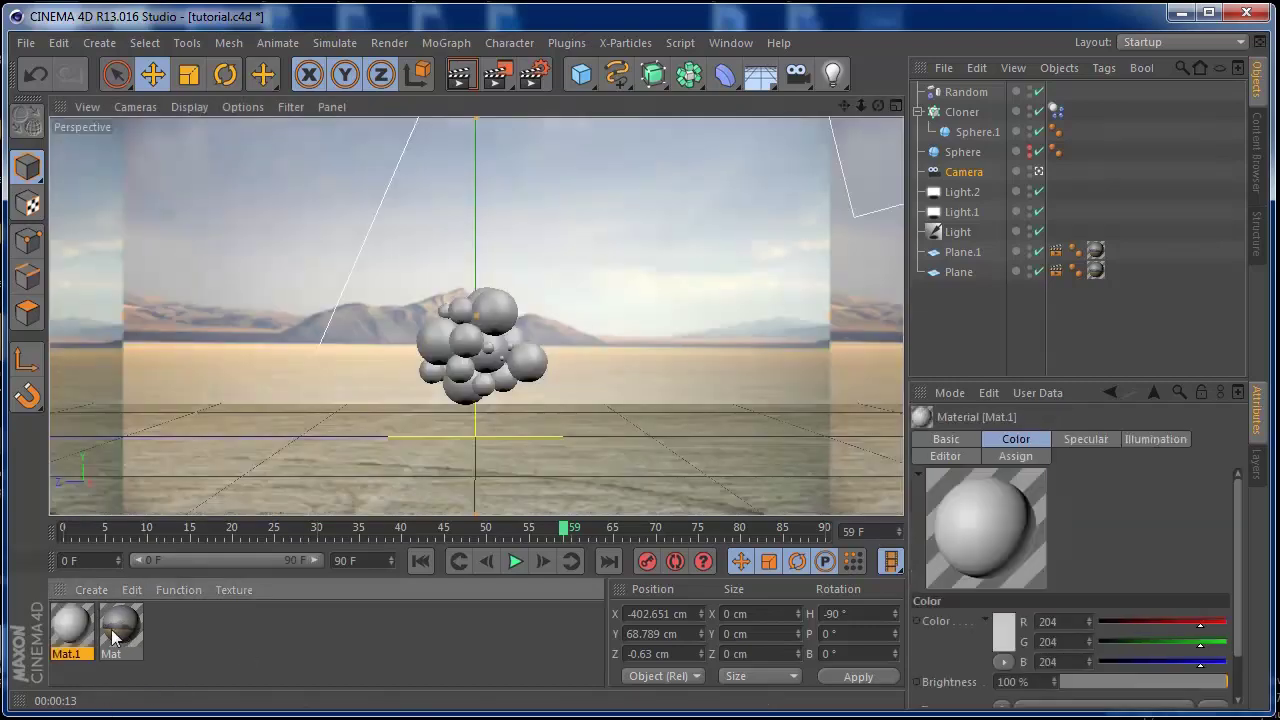
double_click(80, 634)
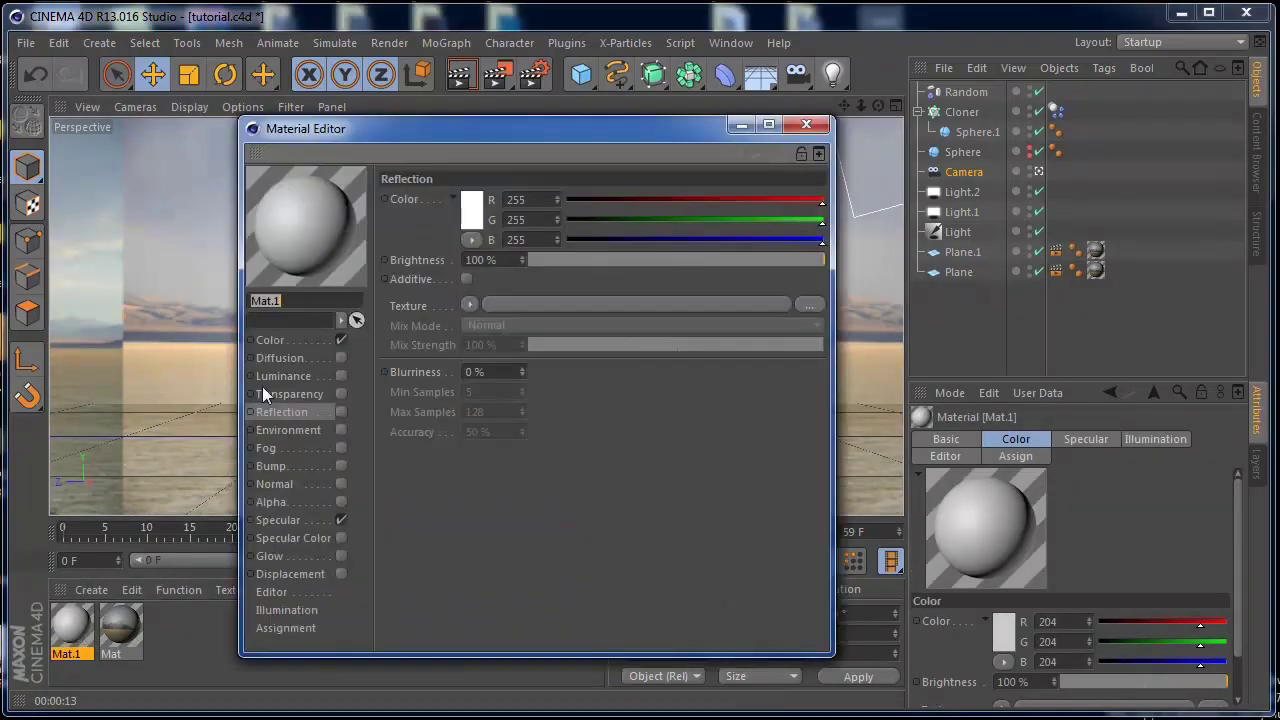
left_click(284, 341)
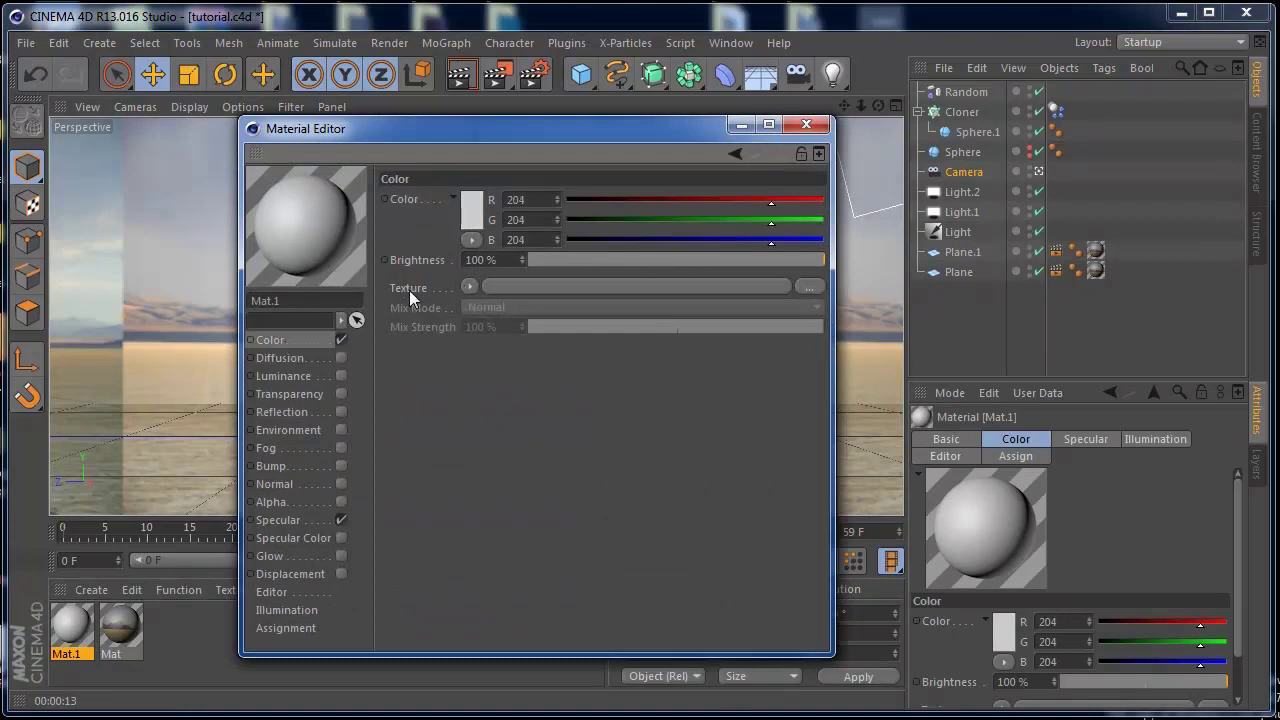
left_click(468, 287)
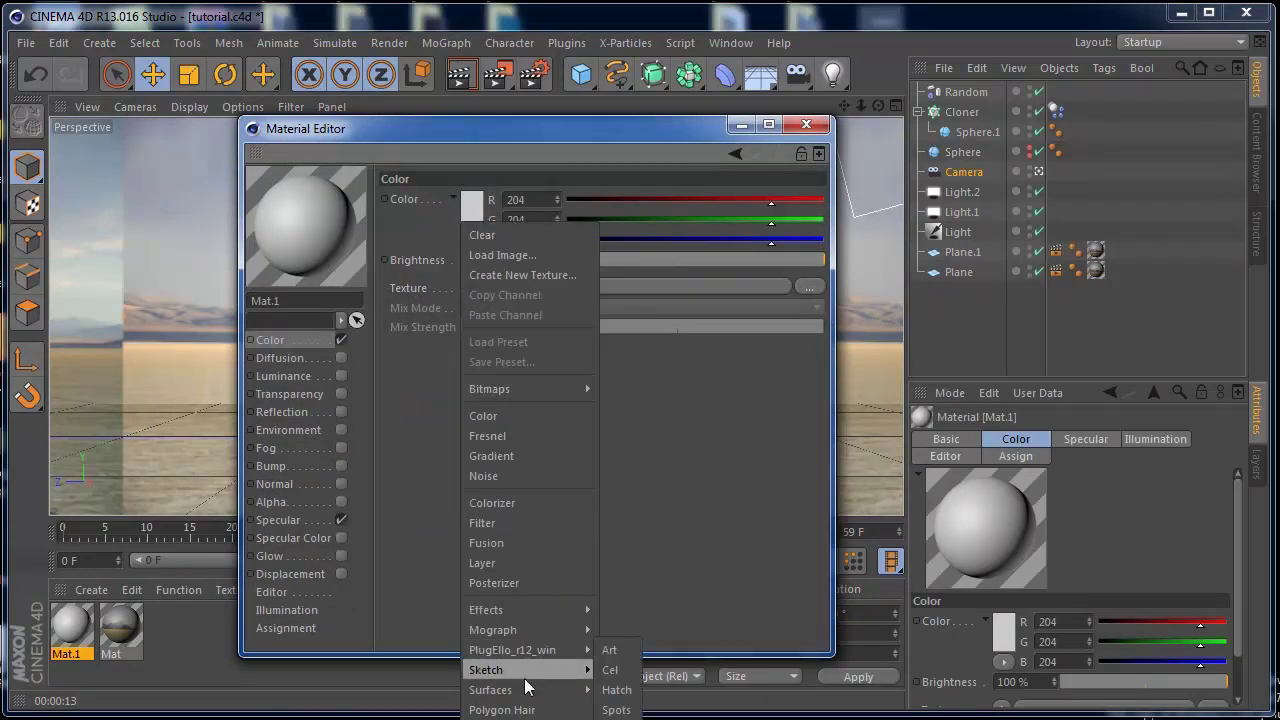
mouse_move(573, 684)
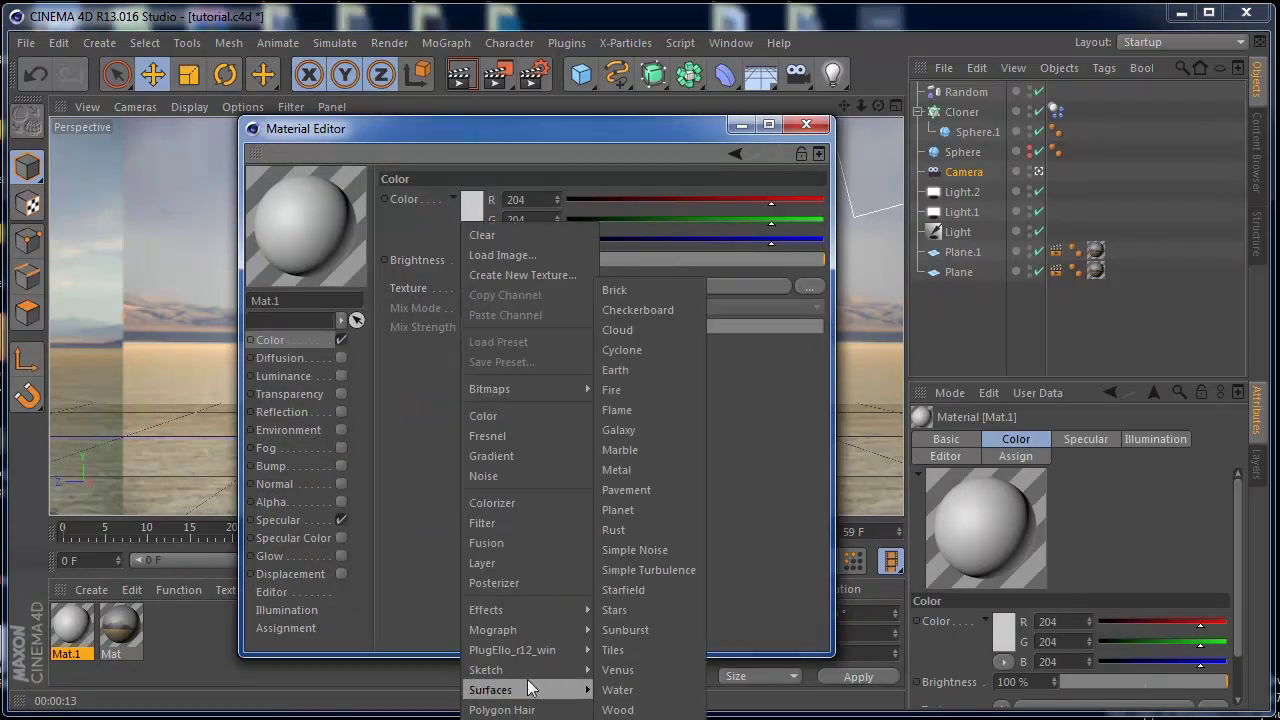
left_click(651, 313)
Set the color channel's checkerboard to a U Frequency of 0 and a V Frequency of 6 for horizontal stripes
left_click(493, 327)
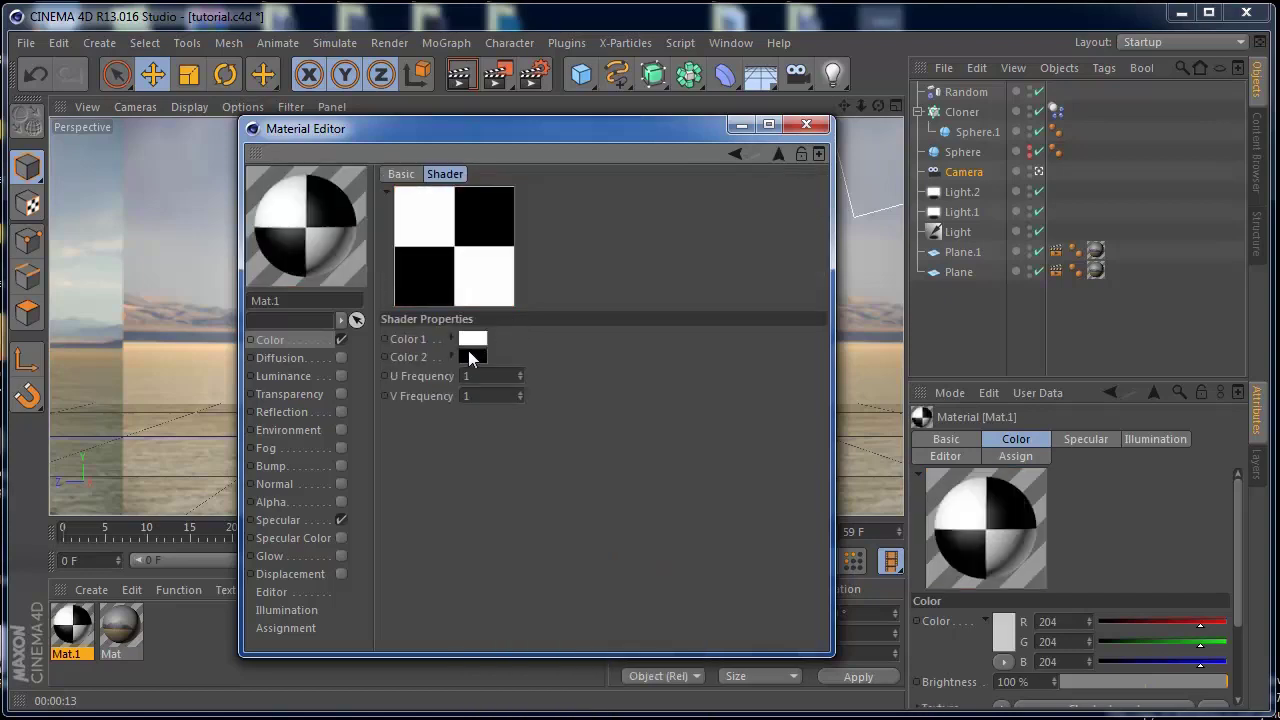
left_click(482, 341)
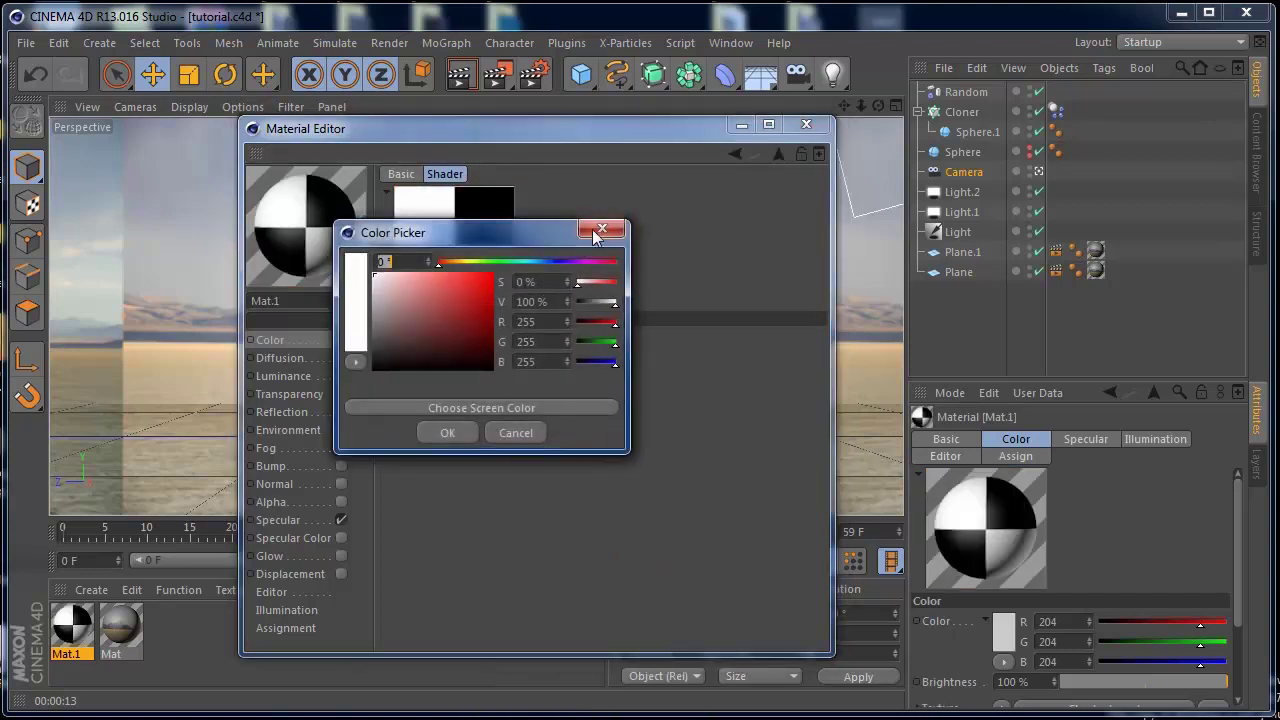
left_click(513, 431)
left_click_drag(520, 377, 521, 381)
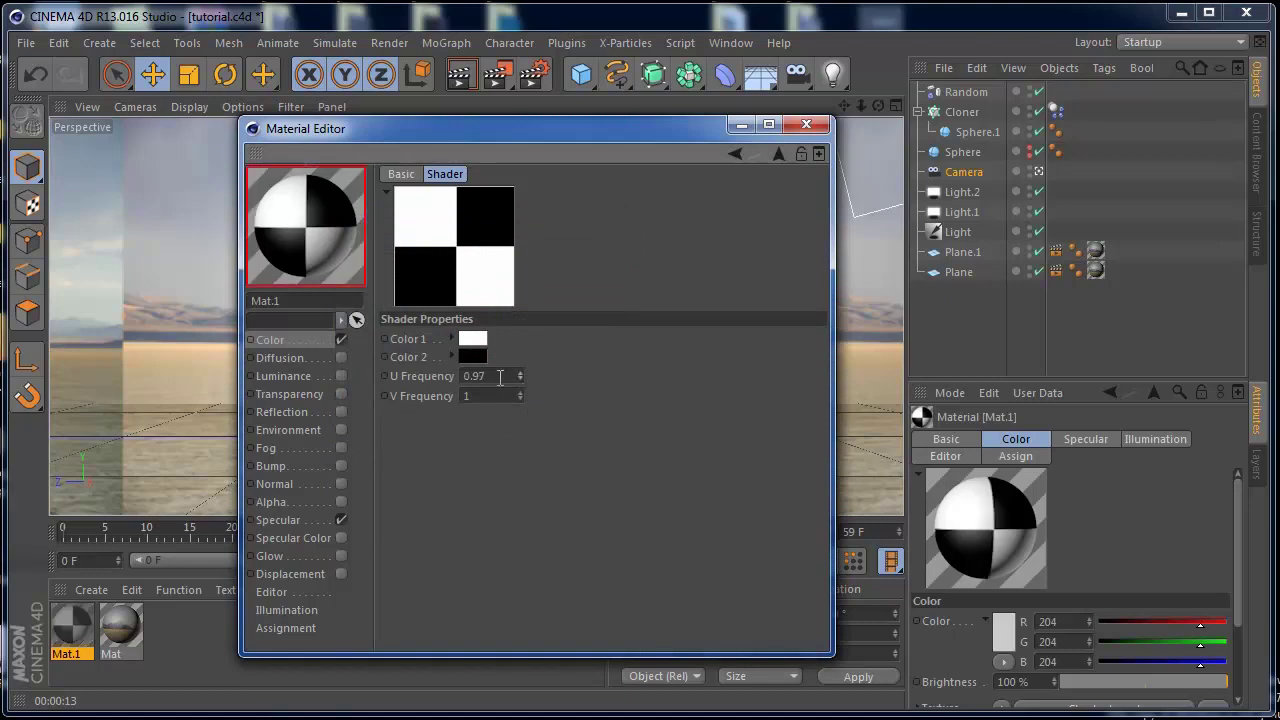
type("0")
key("Return")
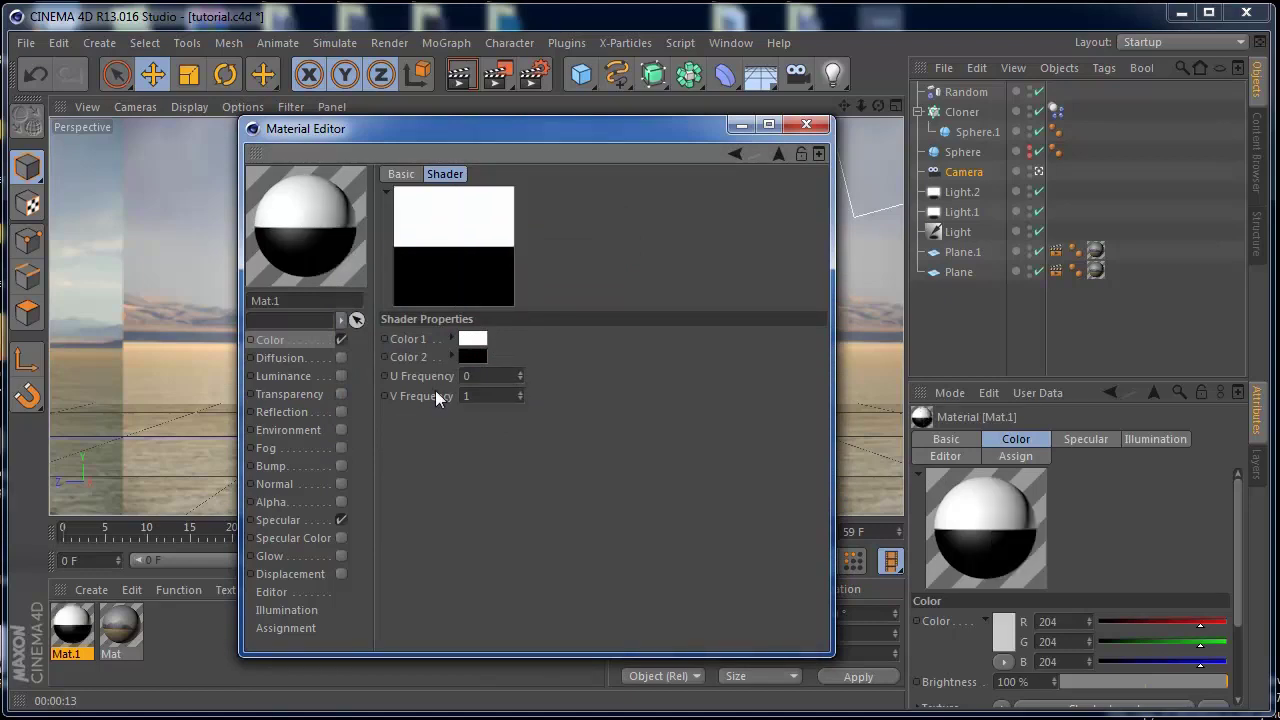
left_click_drag(519, 396, 511, 355)
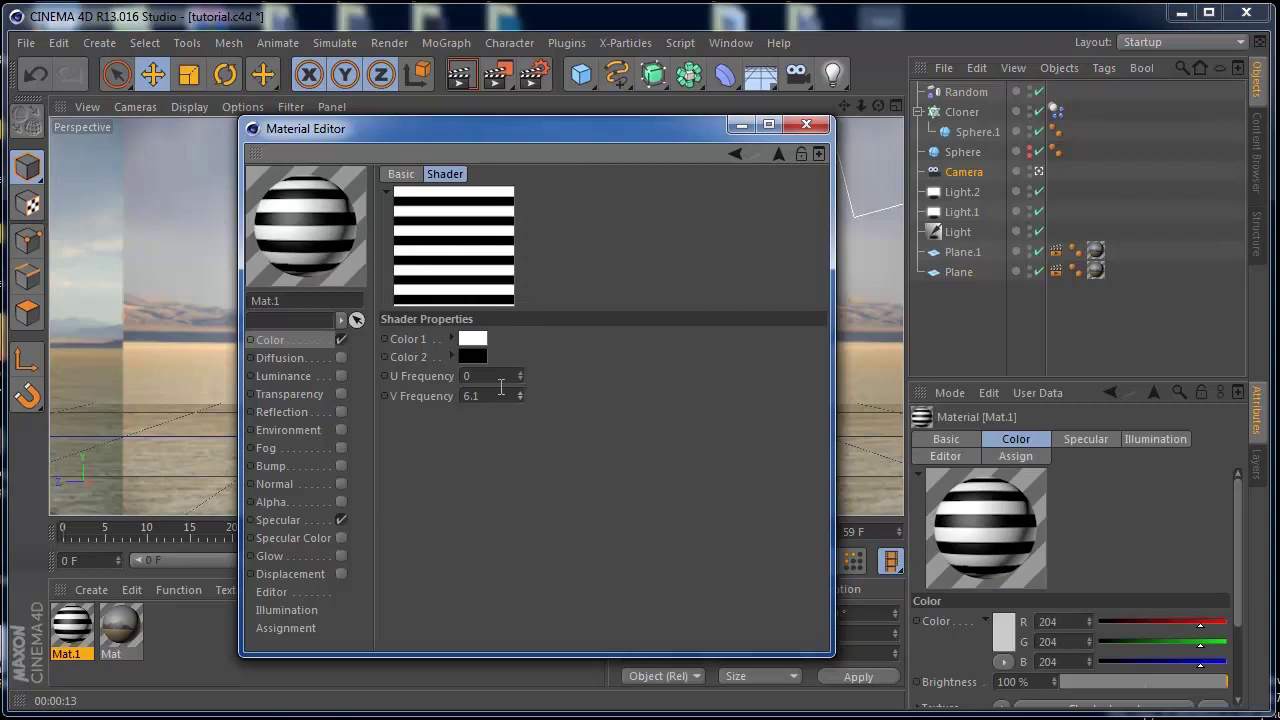
key("BackSpace")
key("BackSpace")
key("Return")
Copy the striped checkerboard texture from the color channel into an enabled Bump channel and set the bump strength to 54%
left_click(299, 343)
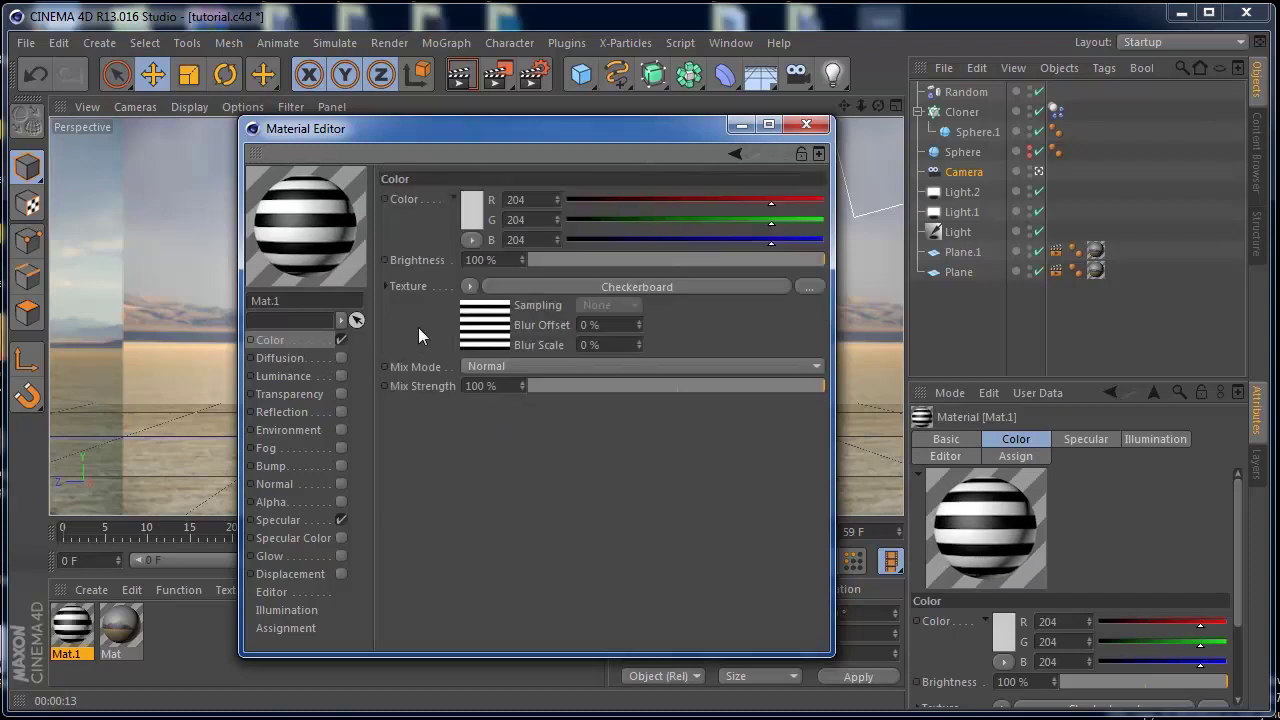
right_click(422, 290)
left_click(457, 349)
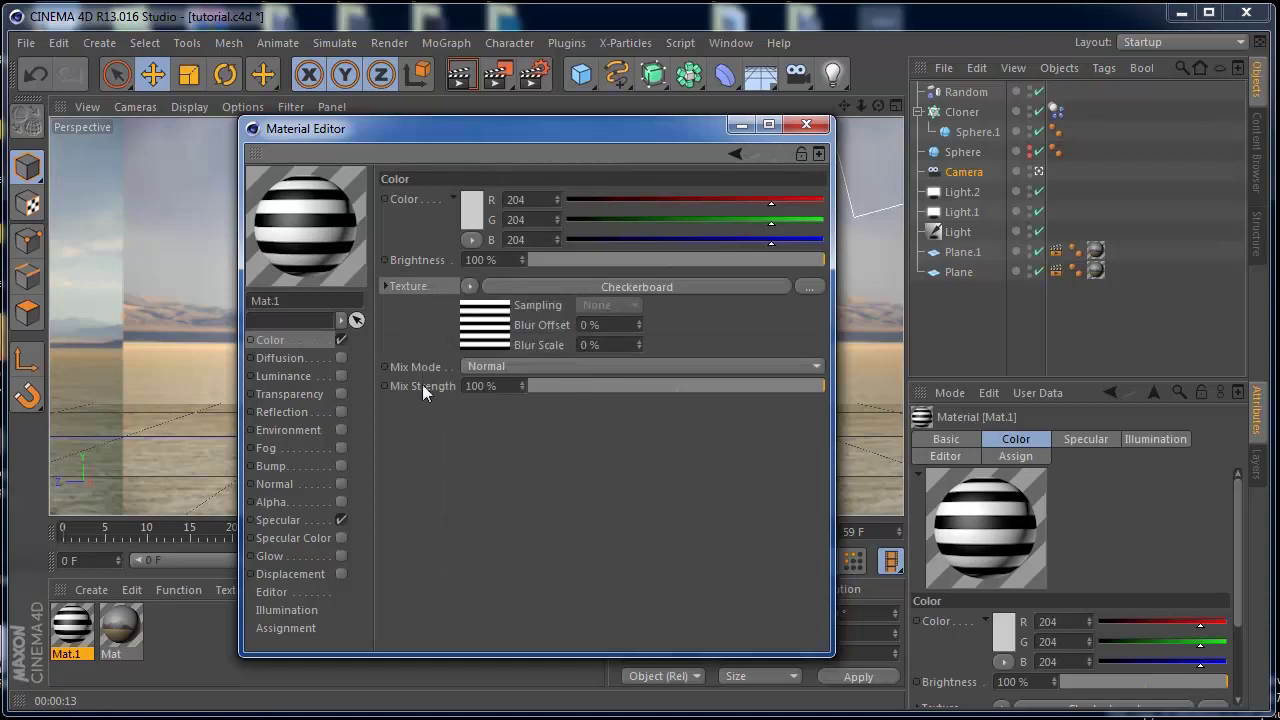
left_click(266, 469)
left_click(341, 467)
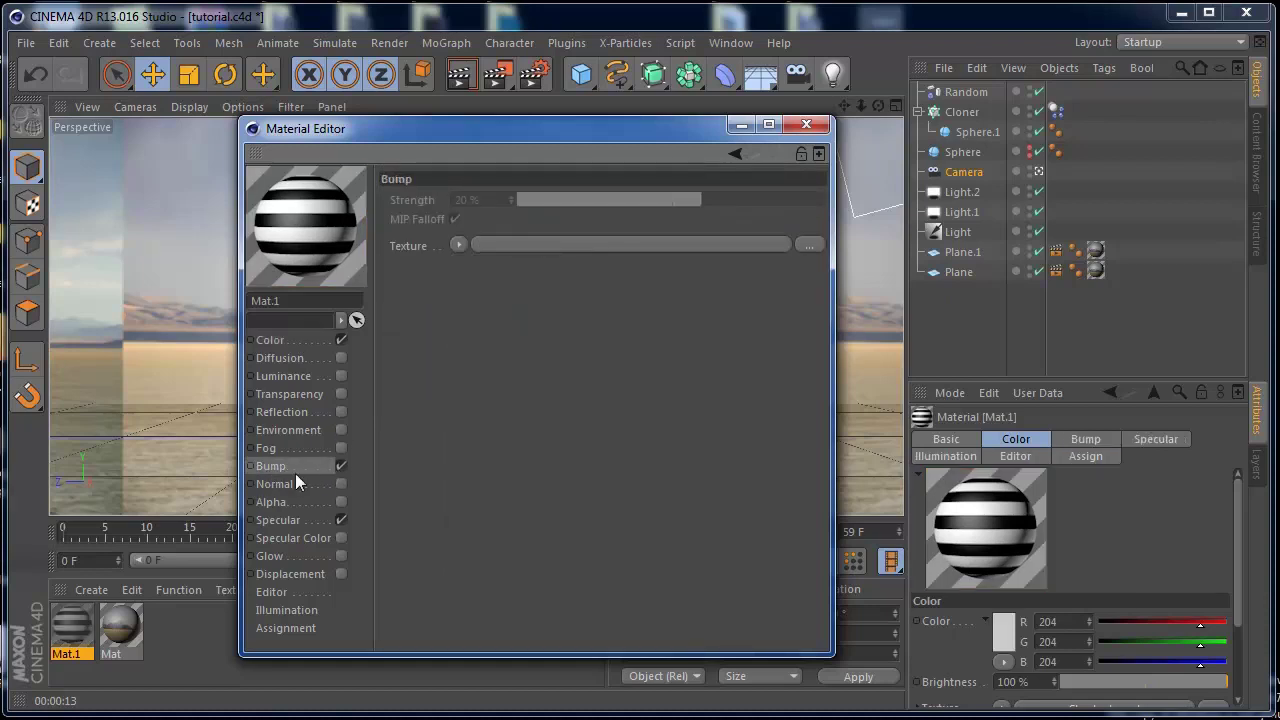
right_click(421, 249)
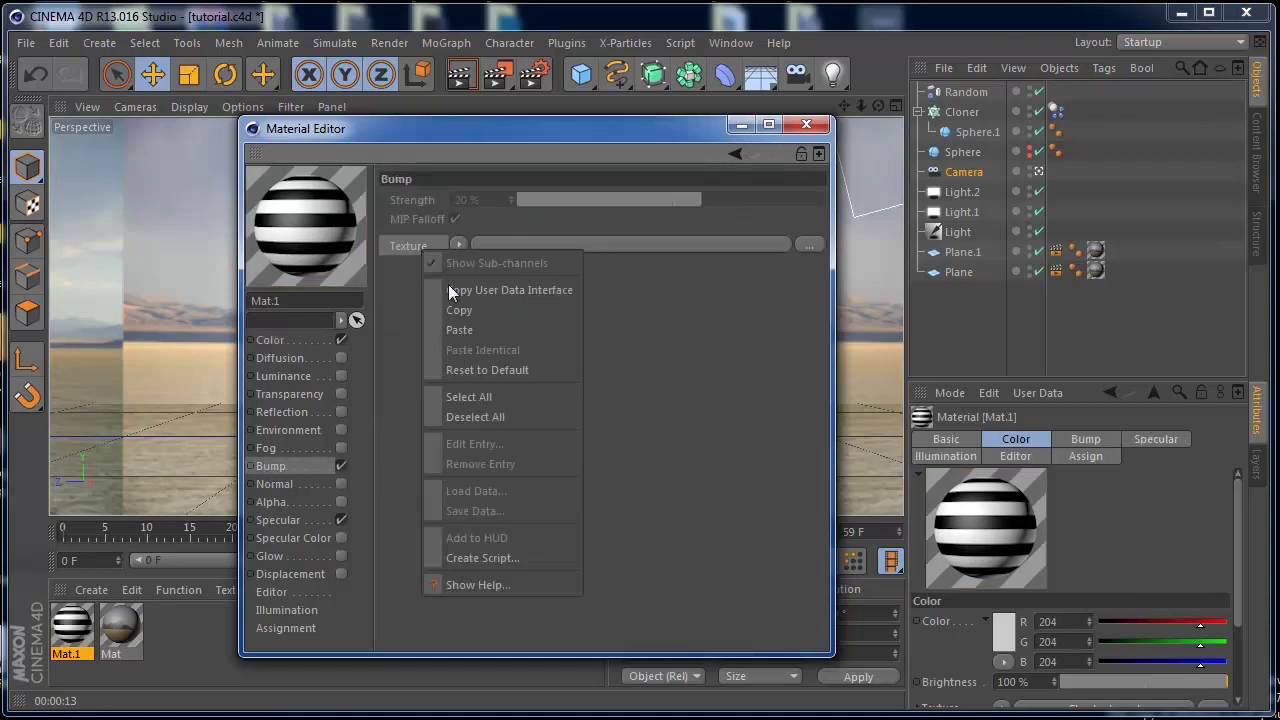
left_click(463, 326)
left_click_drag(709, 203, 755, 200)
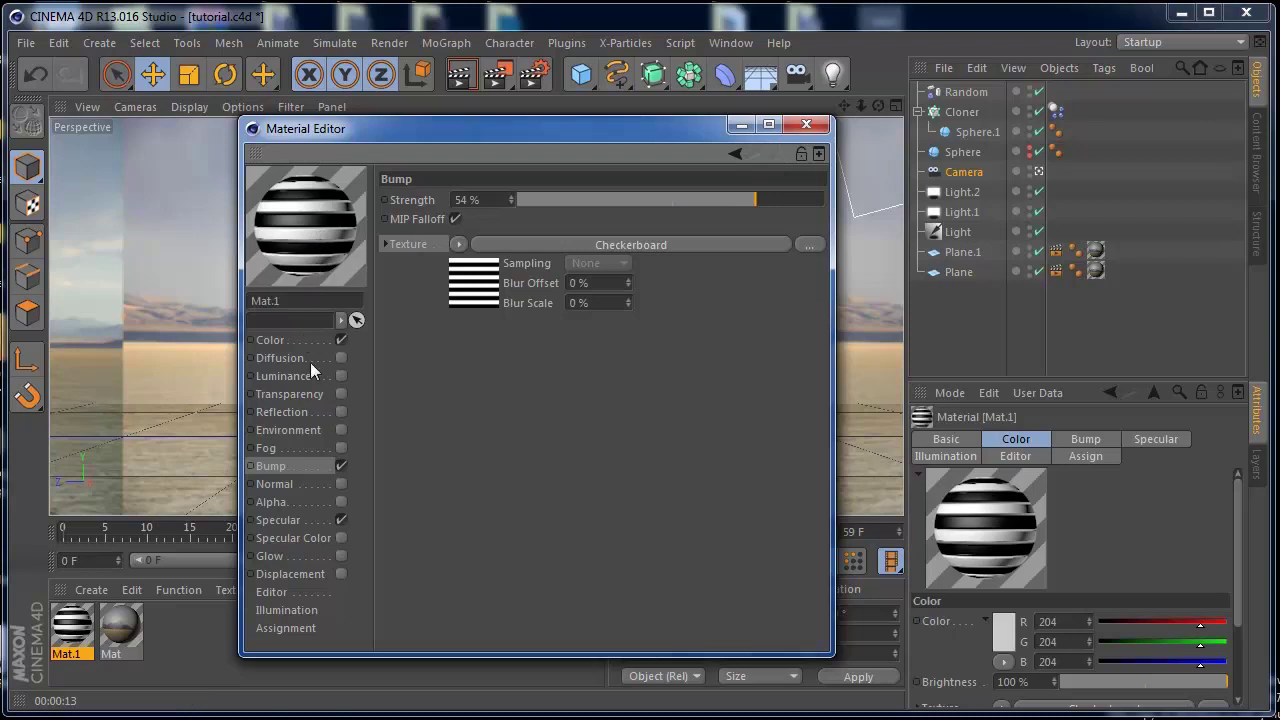
Enable Mat.1's reflection with a Fresnel texture, 8% brightness and 25% mix strength
left_click(282, 412)
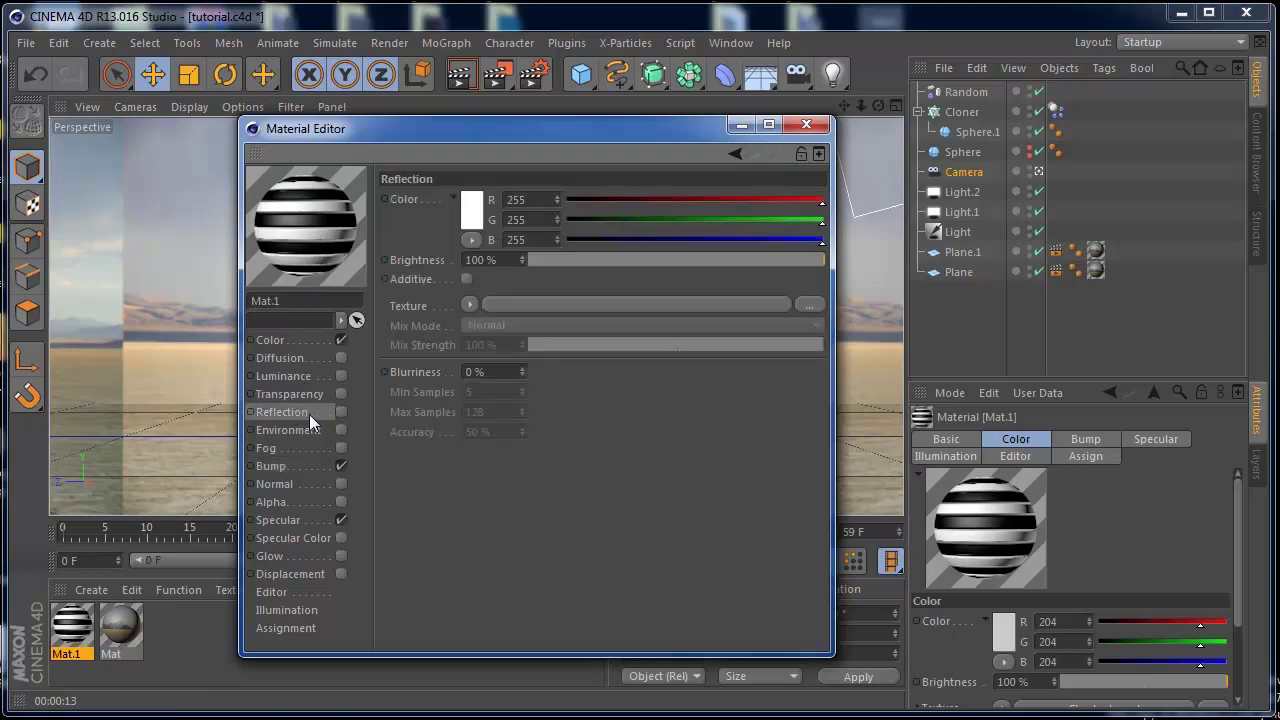
left_click(341, 411)
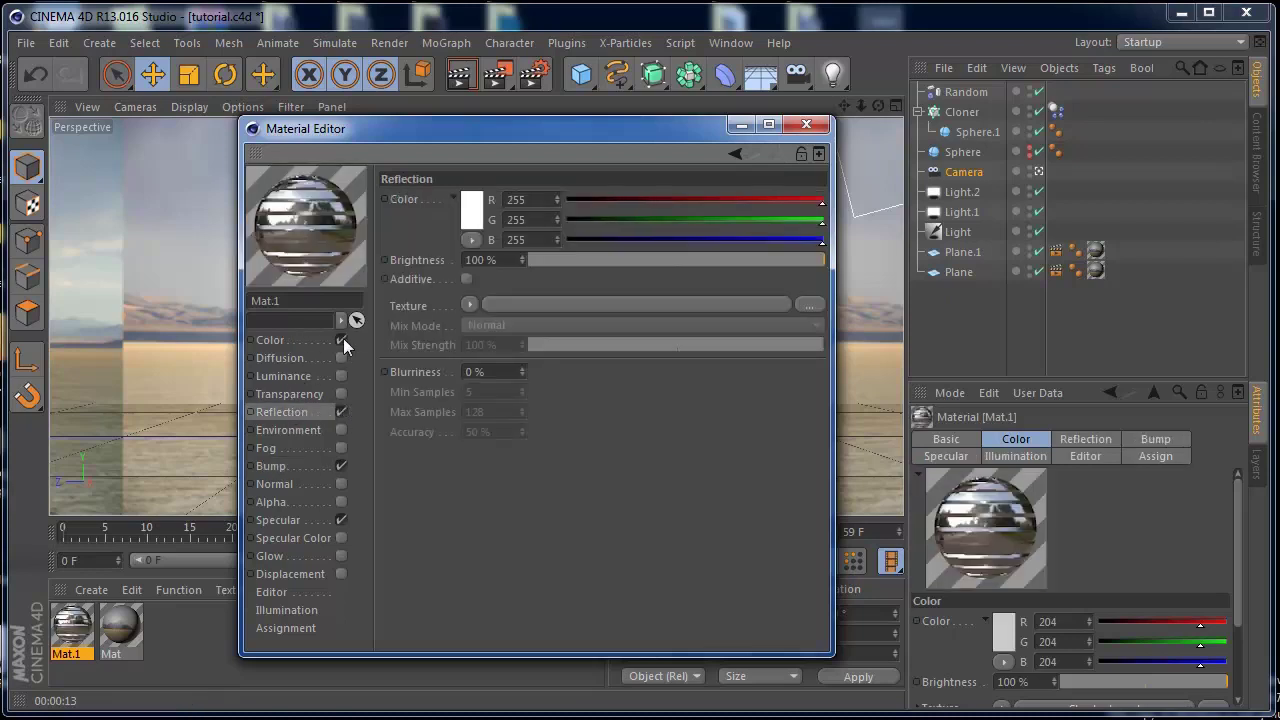
left_click(471, 305)
left_click(494, 438)
left_click(562, 259)
left_click_drag(562, 258, 551, 262)
left_click(609, 402)
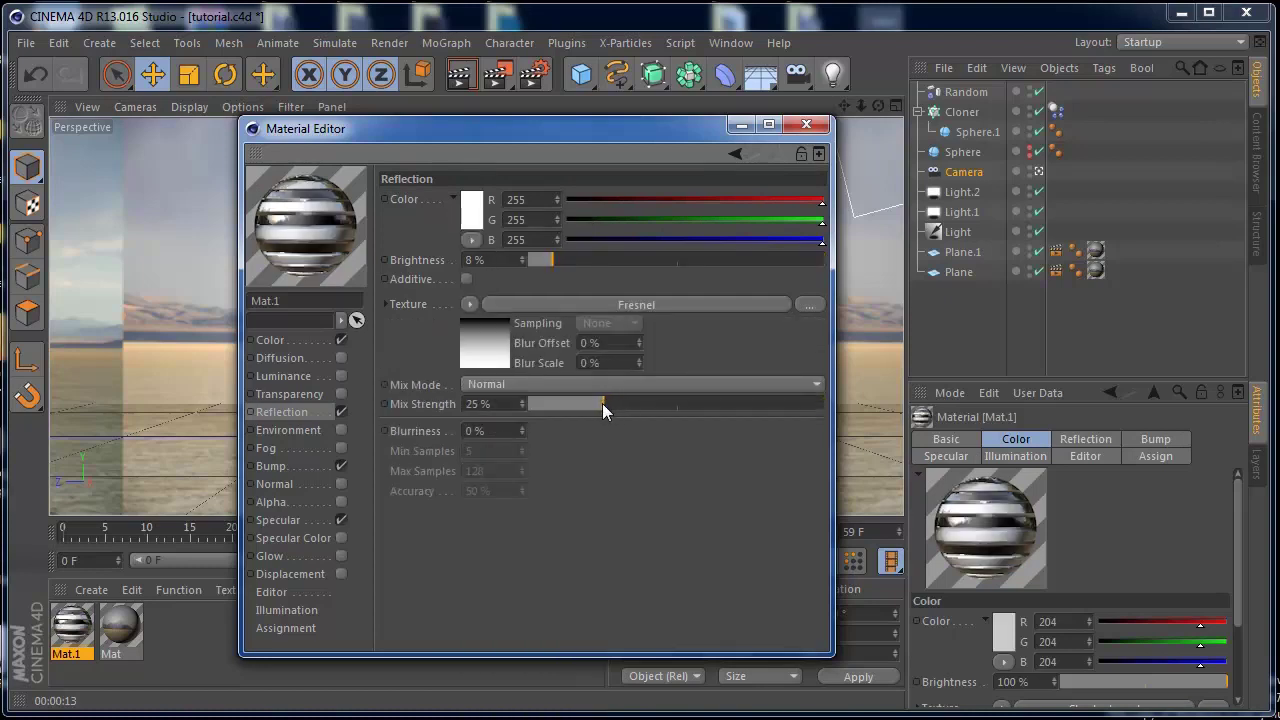
Set Mat.1's reflection mix strength to 17% and disable its Specular channel
left_click_drag(603, 403, 600, 403)
left_click(580, 402)
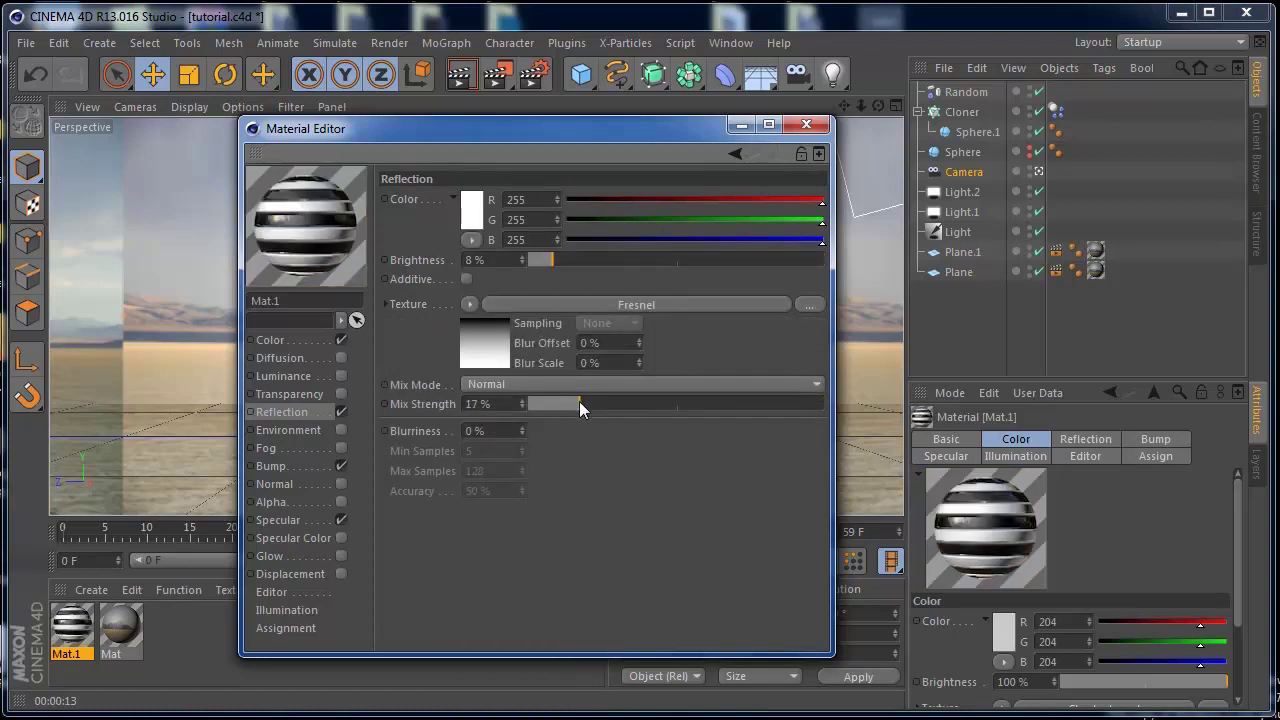
left_click(340, 520)
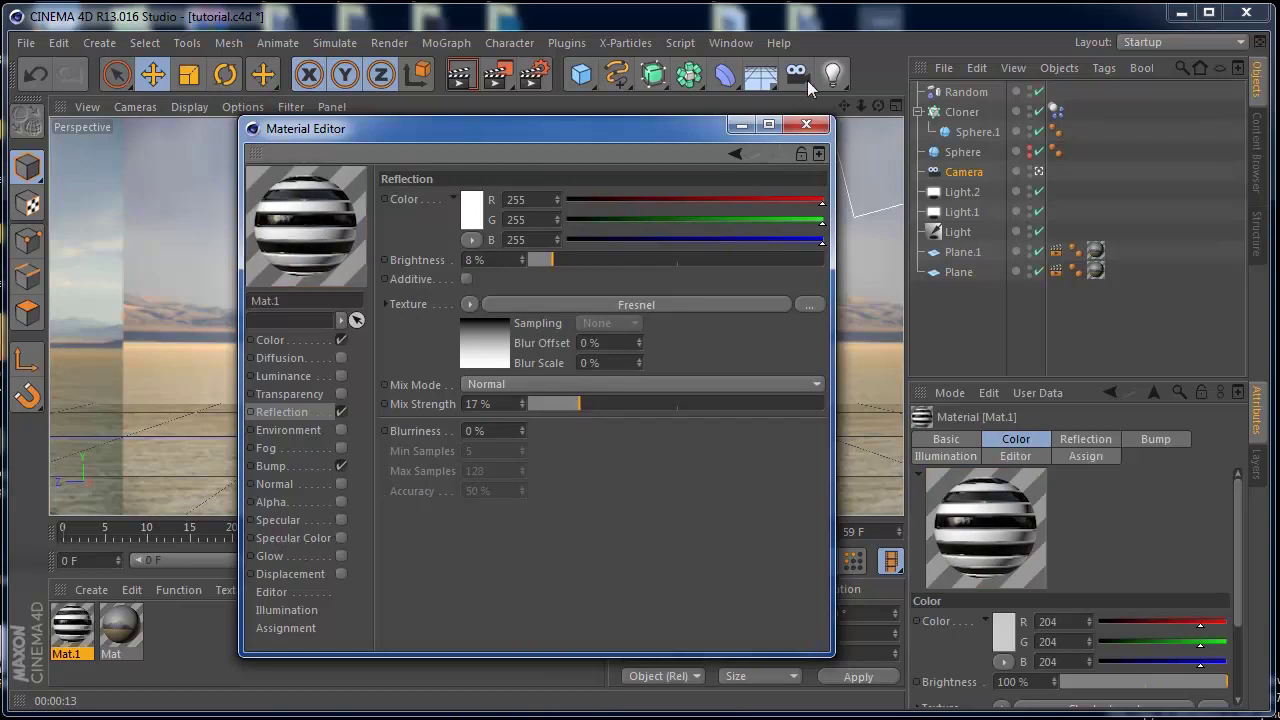
left_click(806, 124)
Apply Mat.1 to Sphere.1 inside the Cloner and render the current frame to the Picture Viewer
left_click_drag(88, 628, 963, 145)
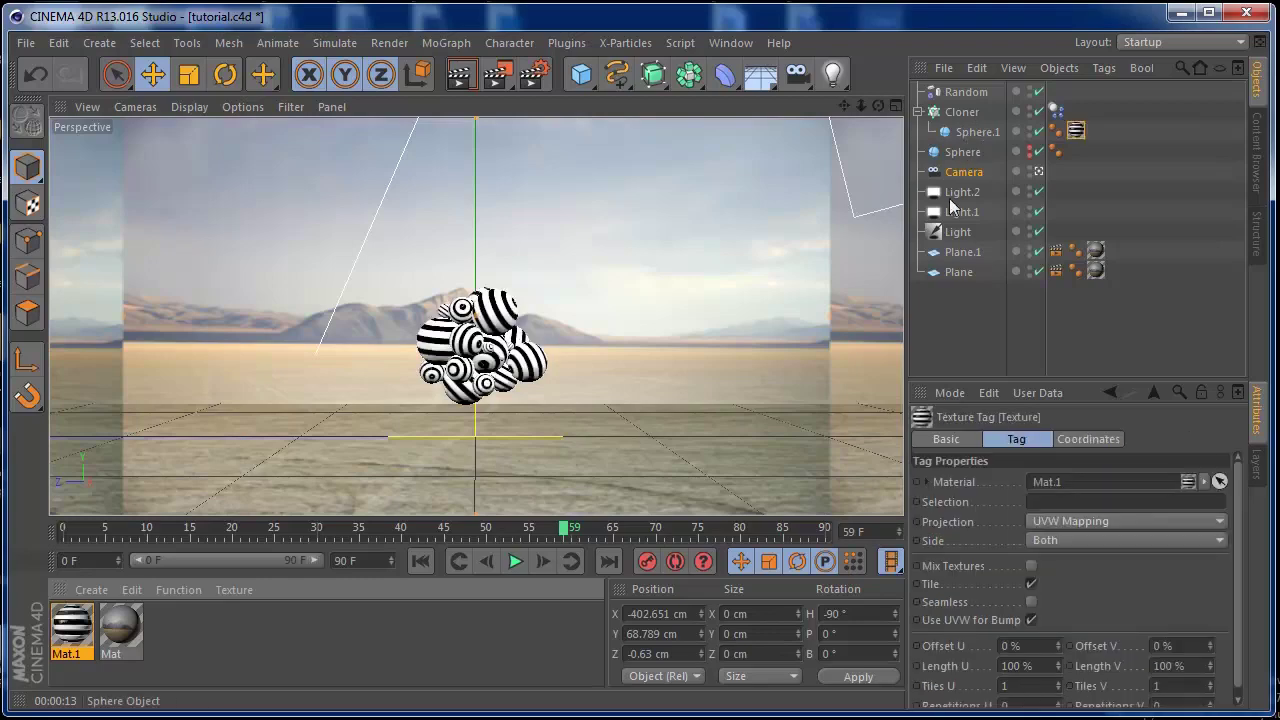
left_click(497, 74)
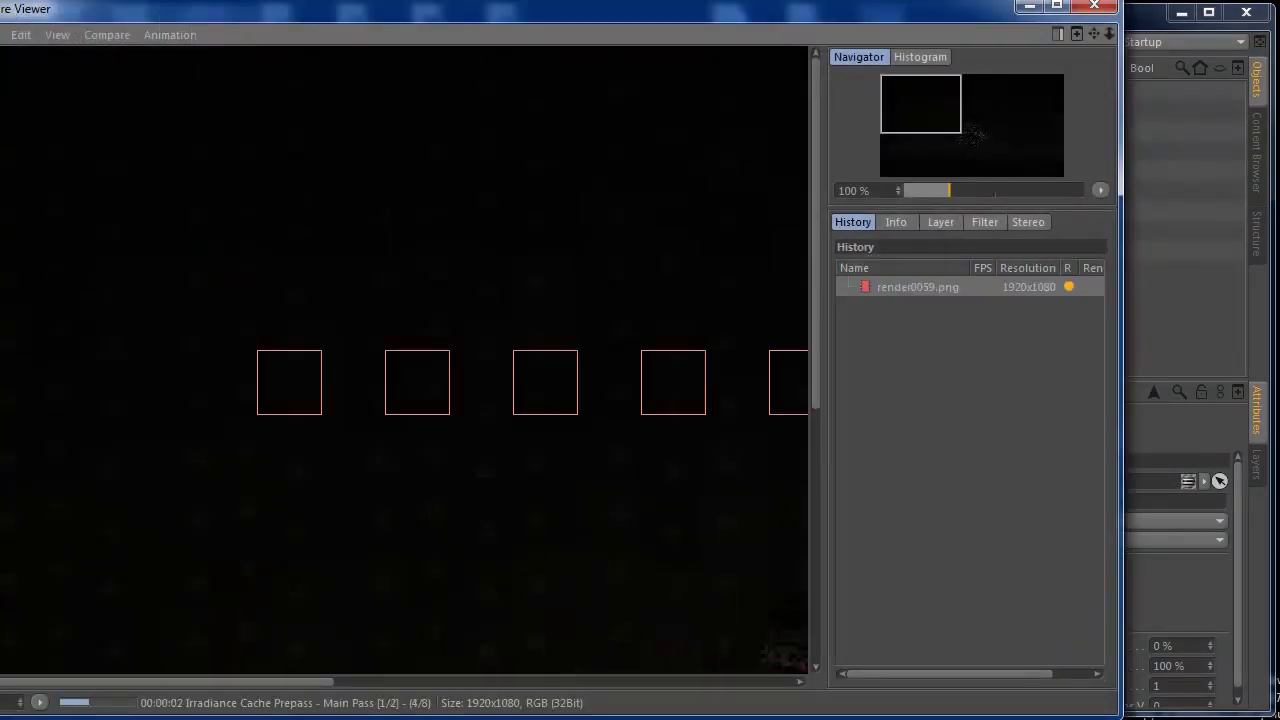
double_click(5, 12)
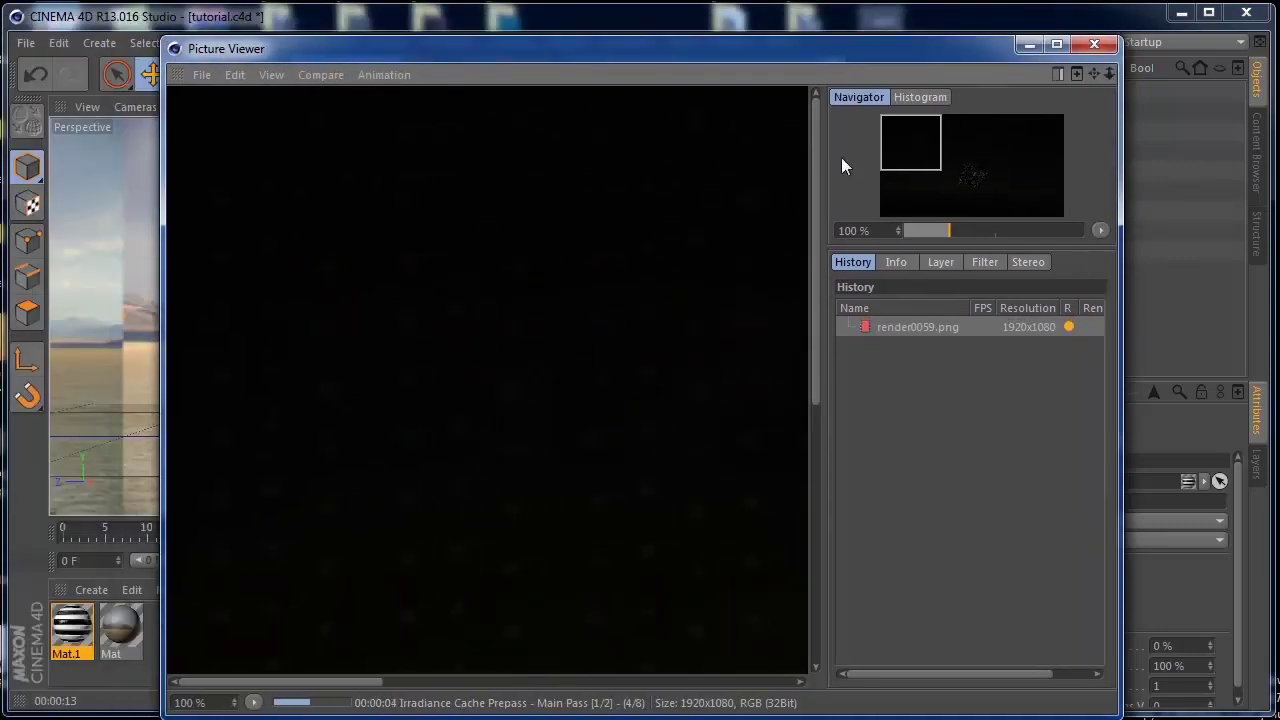
left_click_drag(981, 235, 930, 230)
left_click_drag(671, 39, 661, 101)
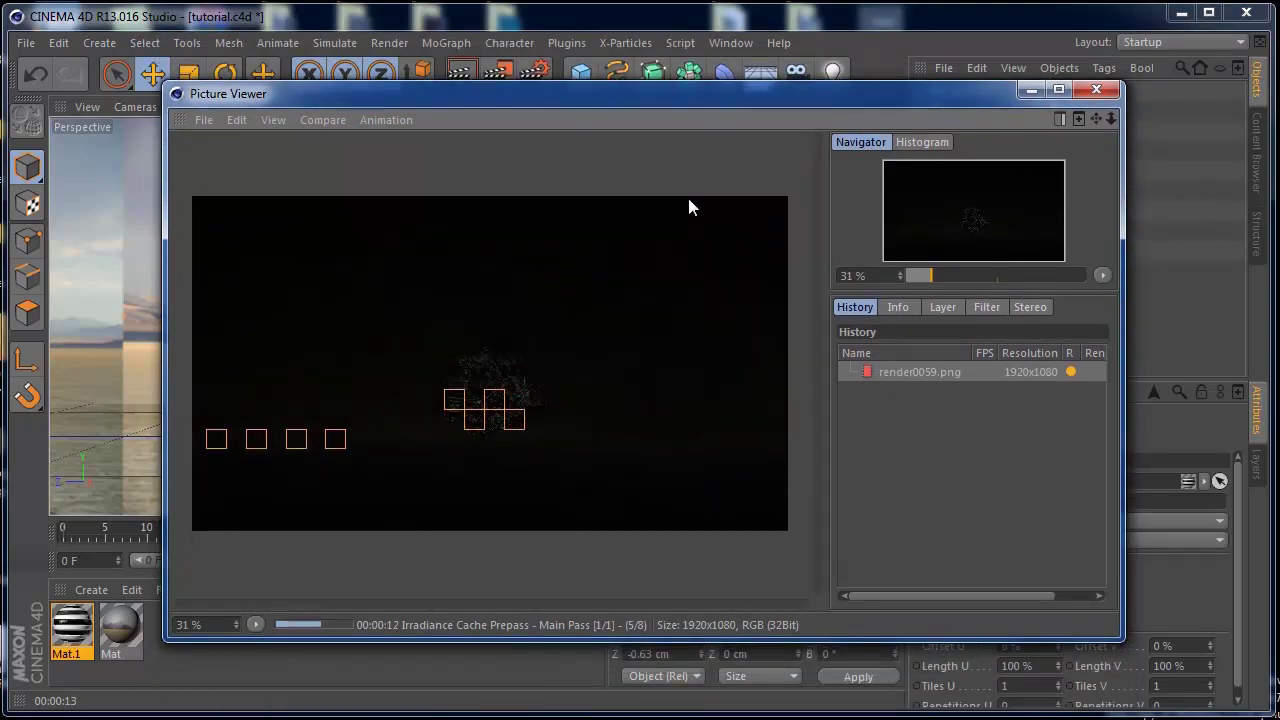